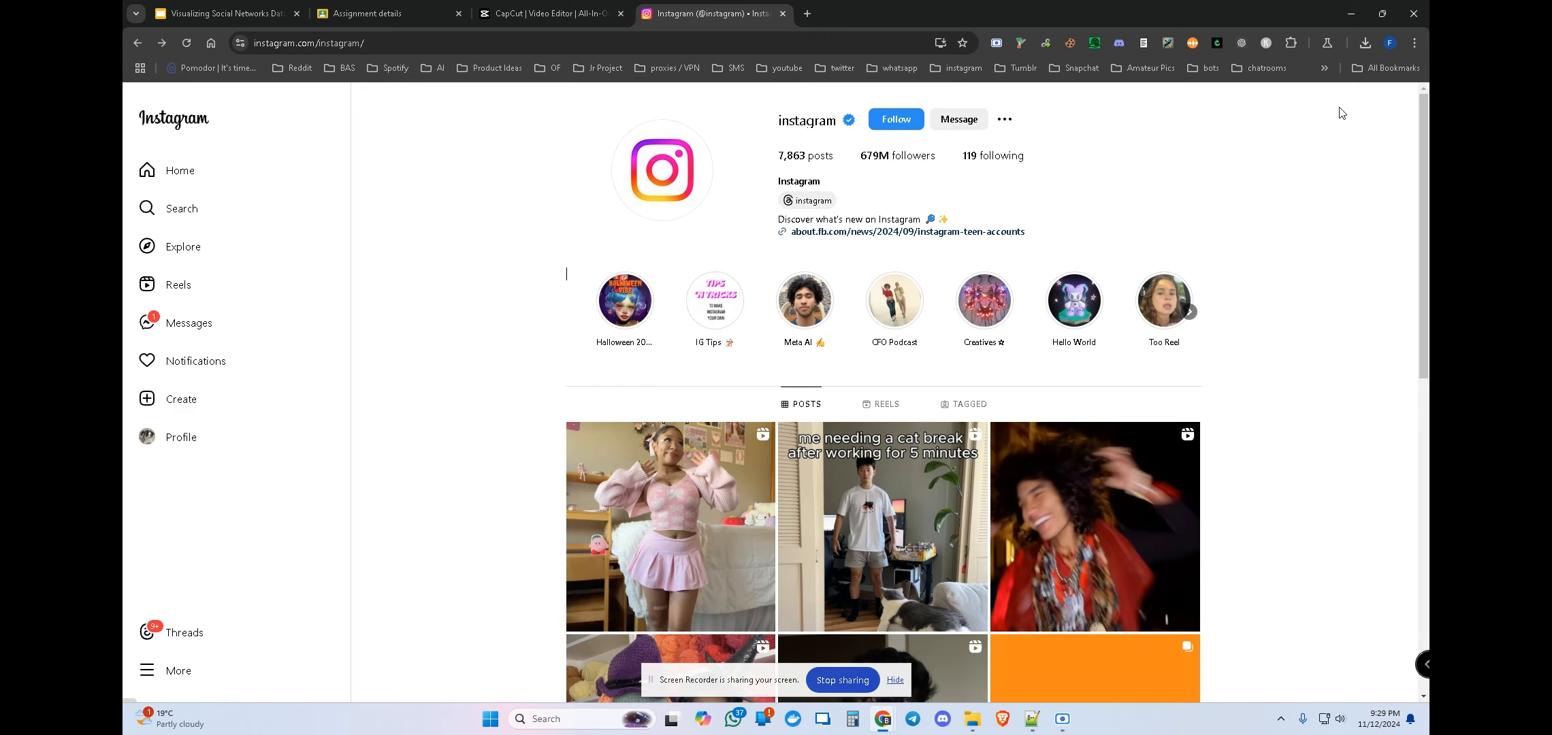
# - Open the developer tools' Network view for the instagram profile and reload the page to record its requests
pyautogui.click(1414, 43)
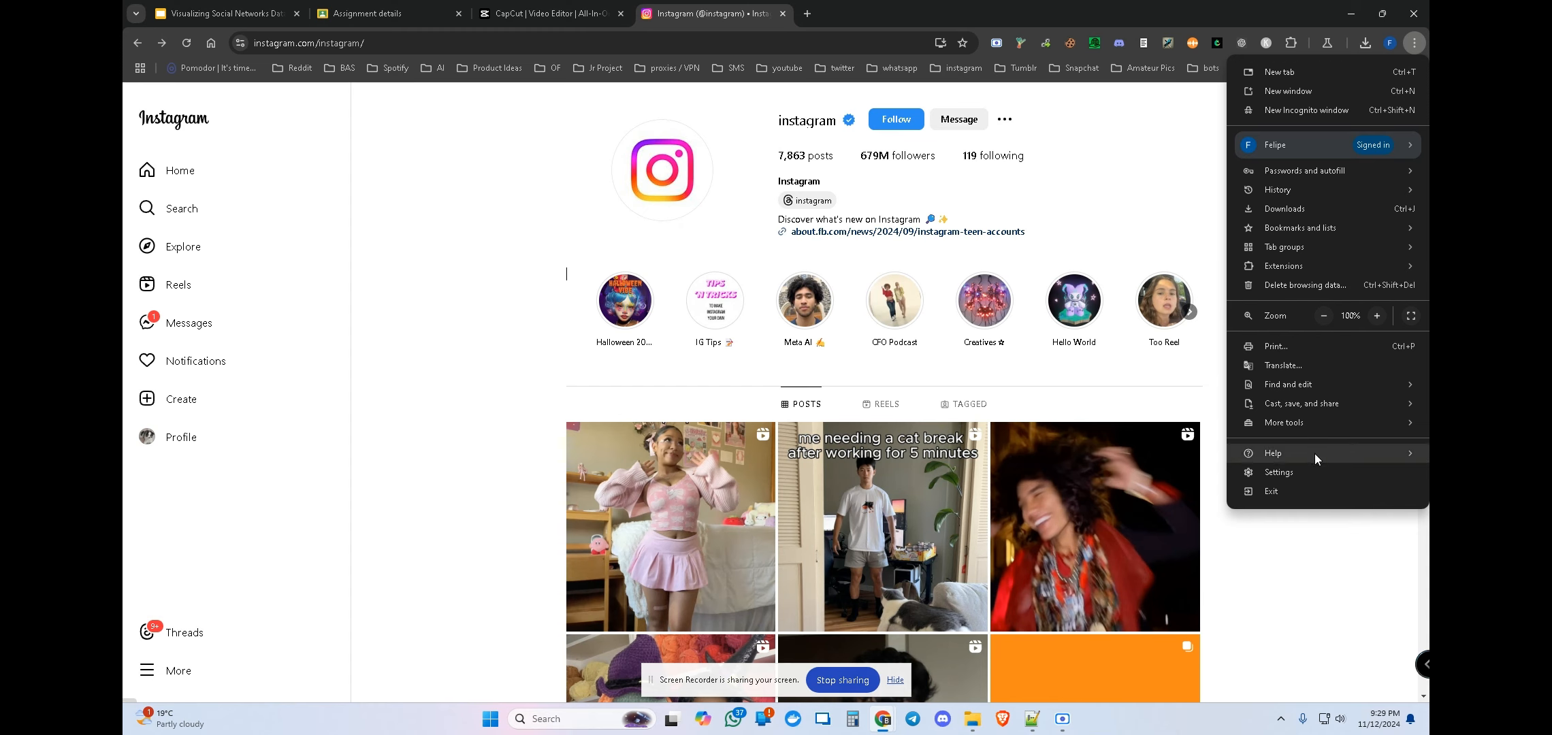
pyautogui.moveTo(1293, 423)
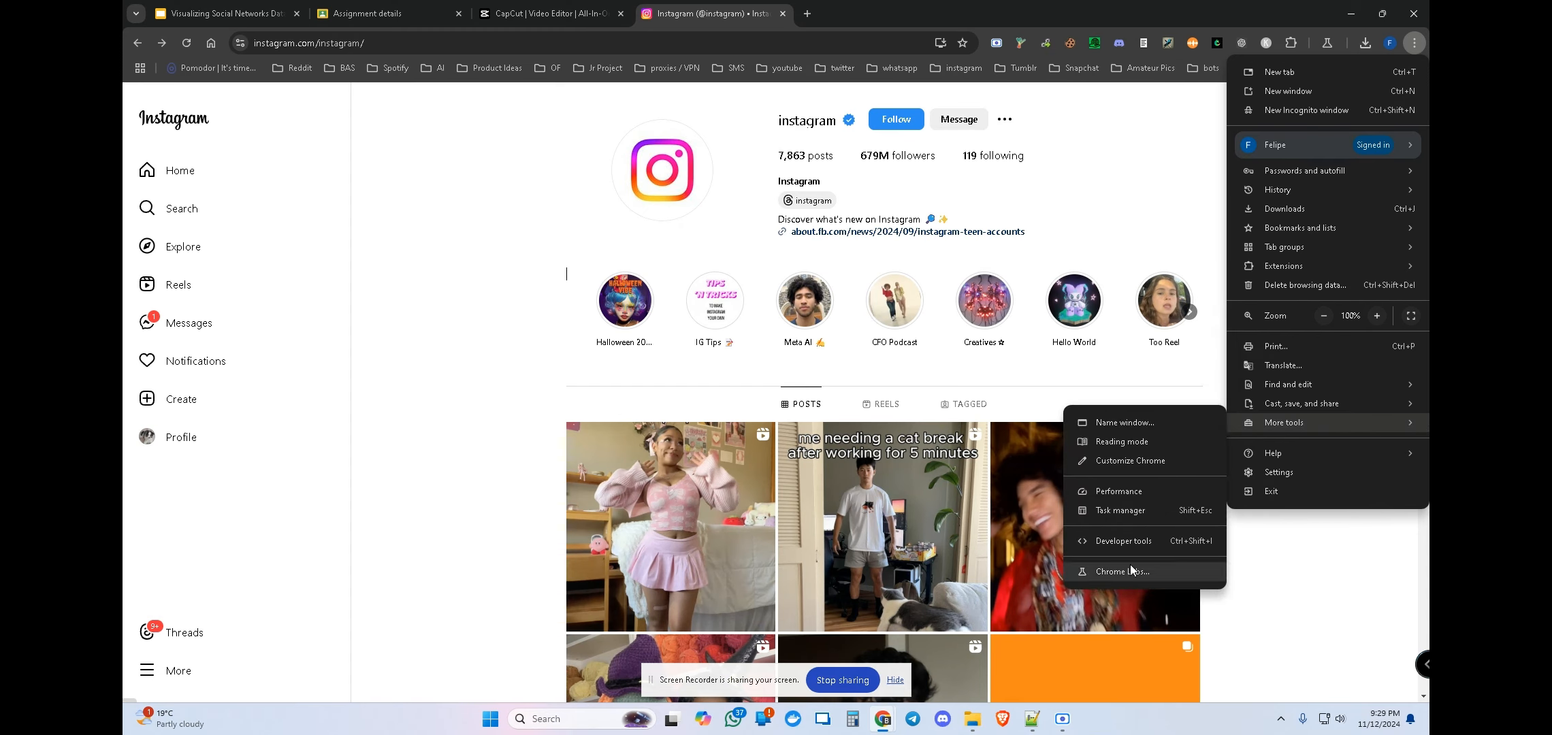
pyautogui.click(1124, 542)
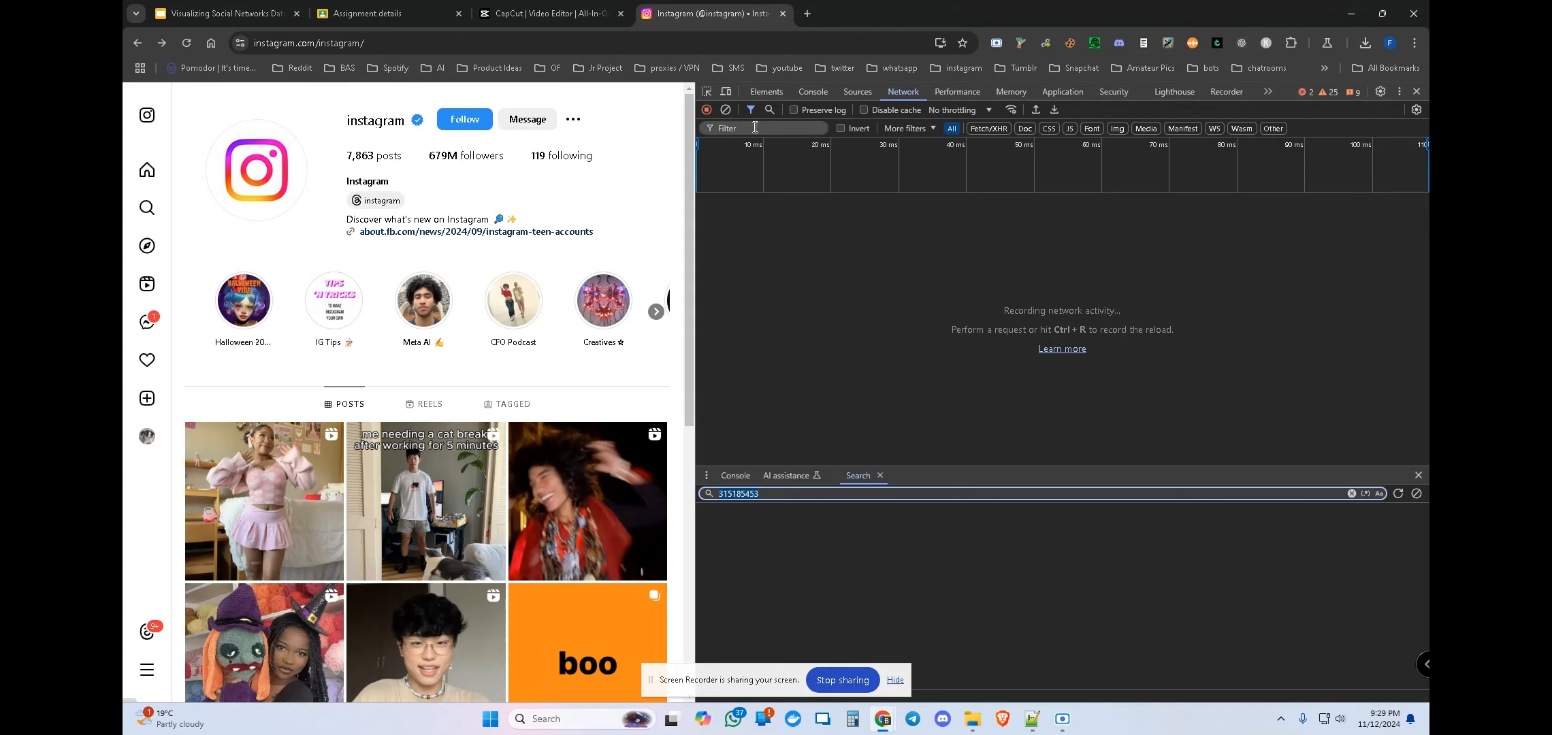
pyautogui.click(902, 94)
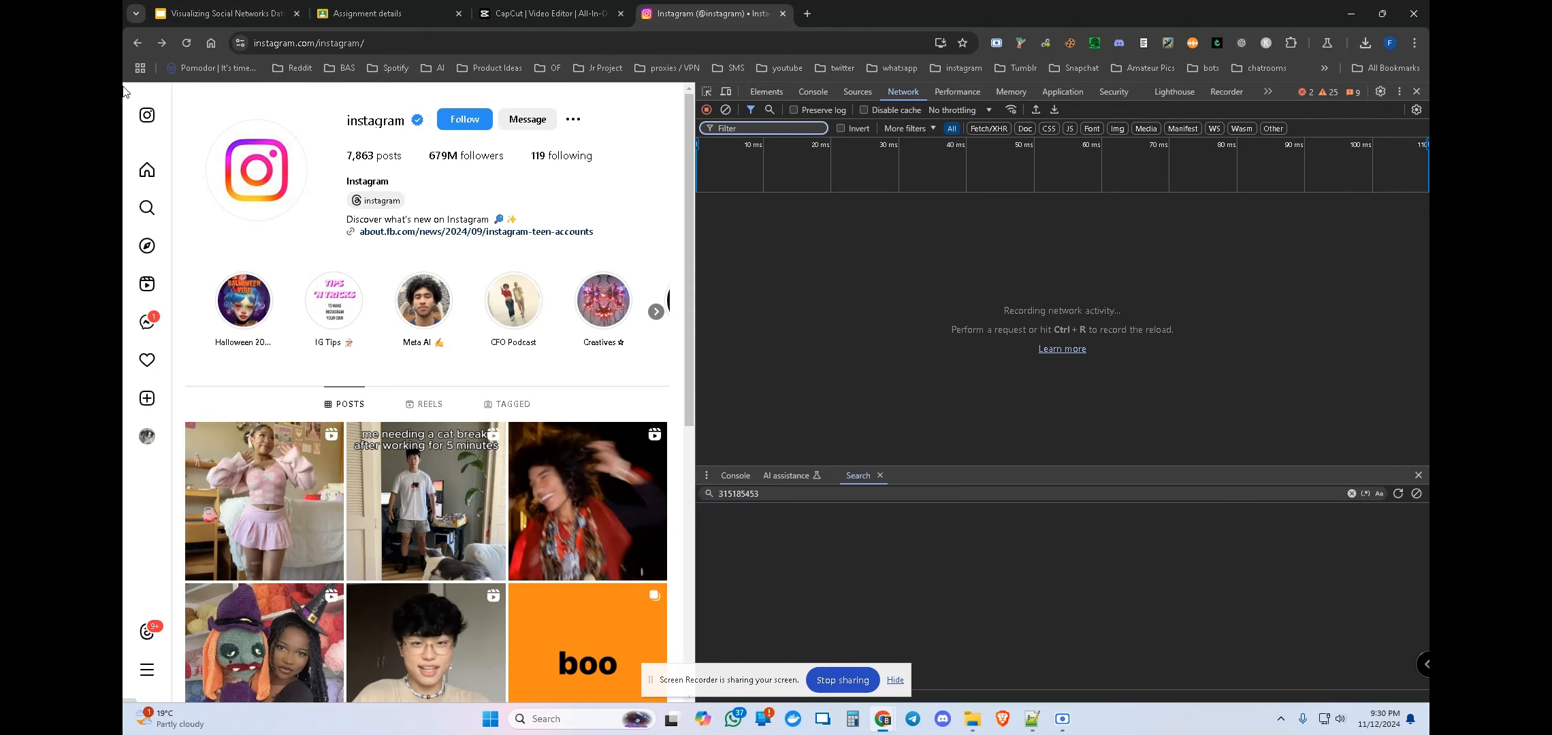
pyautogui.click(188, 43)
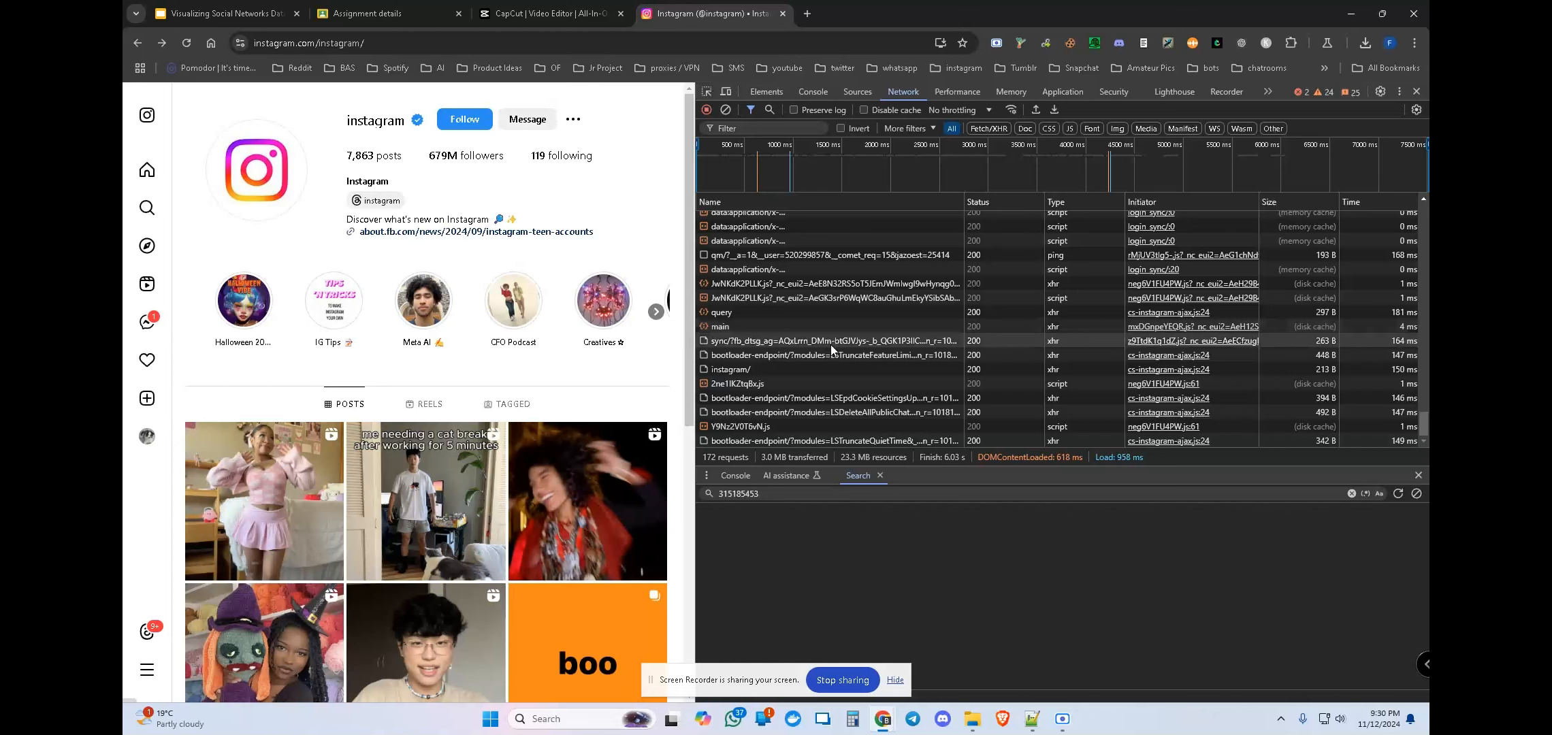
# - Filter the recorded network requests by "query" and inspect the first matching request's response and headers
pyautogui.scroll(2, 830, 345)
pyautogui.click(753, 130)
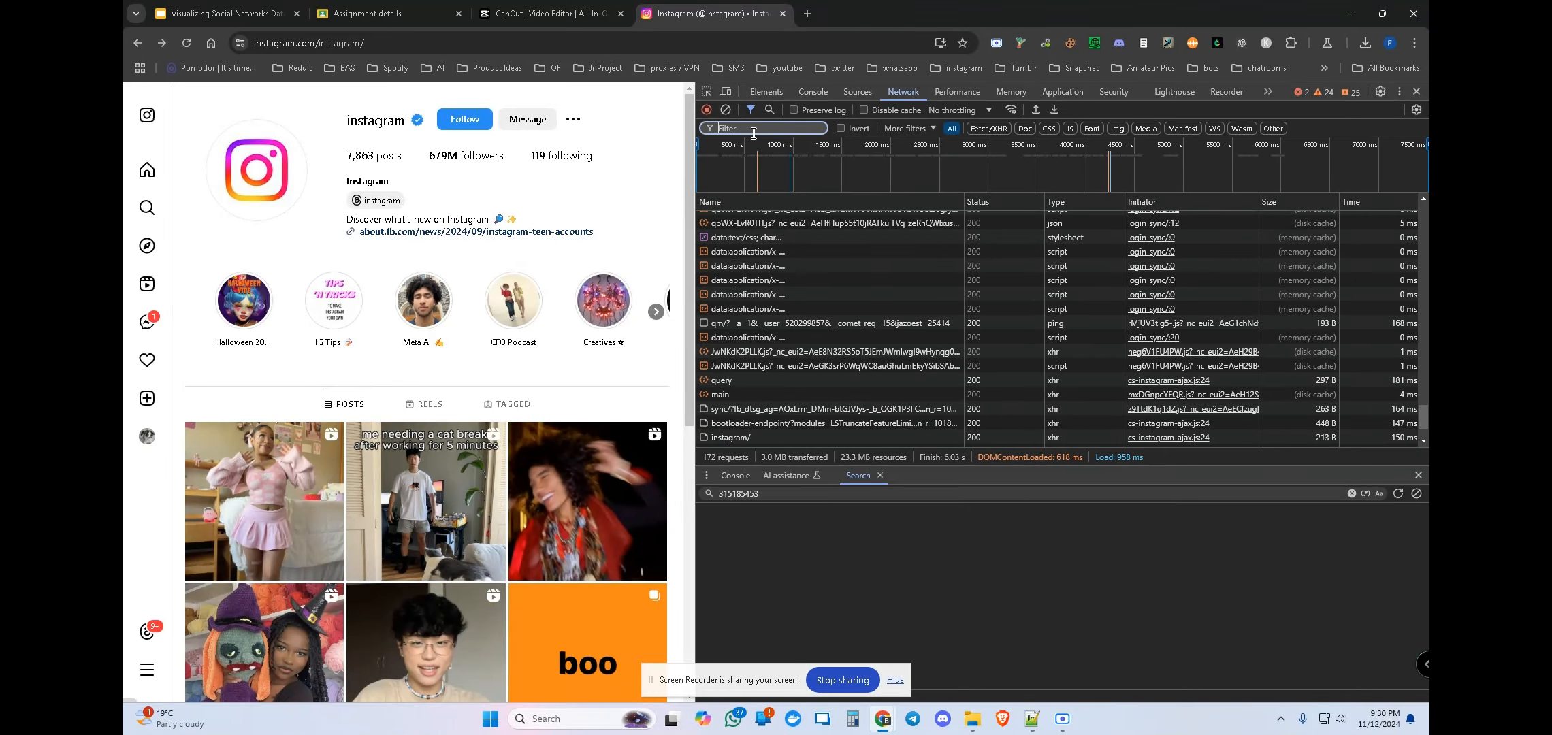
pyautogui.write('query')
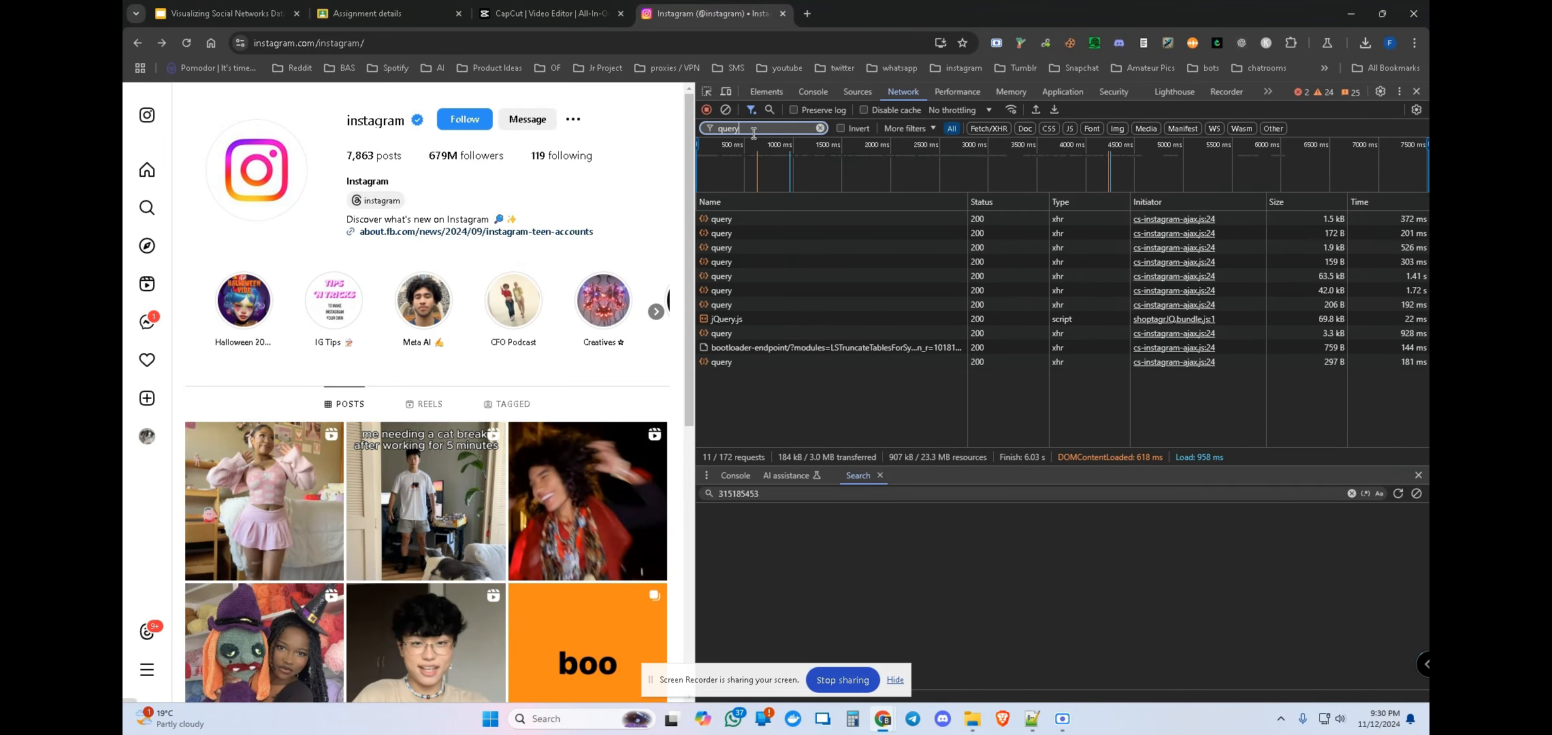
pyautogui.click(722, 221)
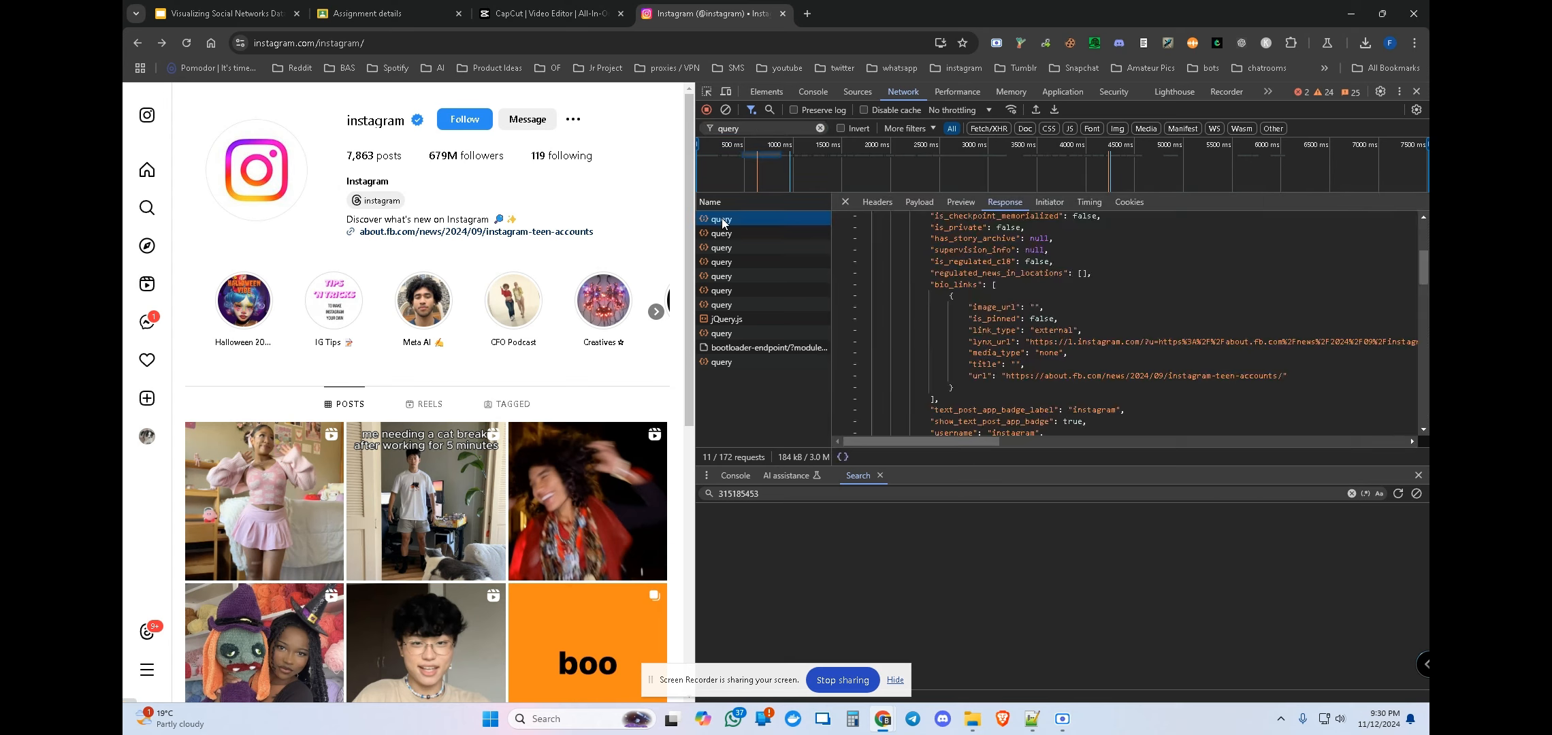
pyautogui.scroll(3, 1119, 279)
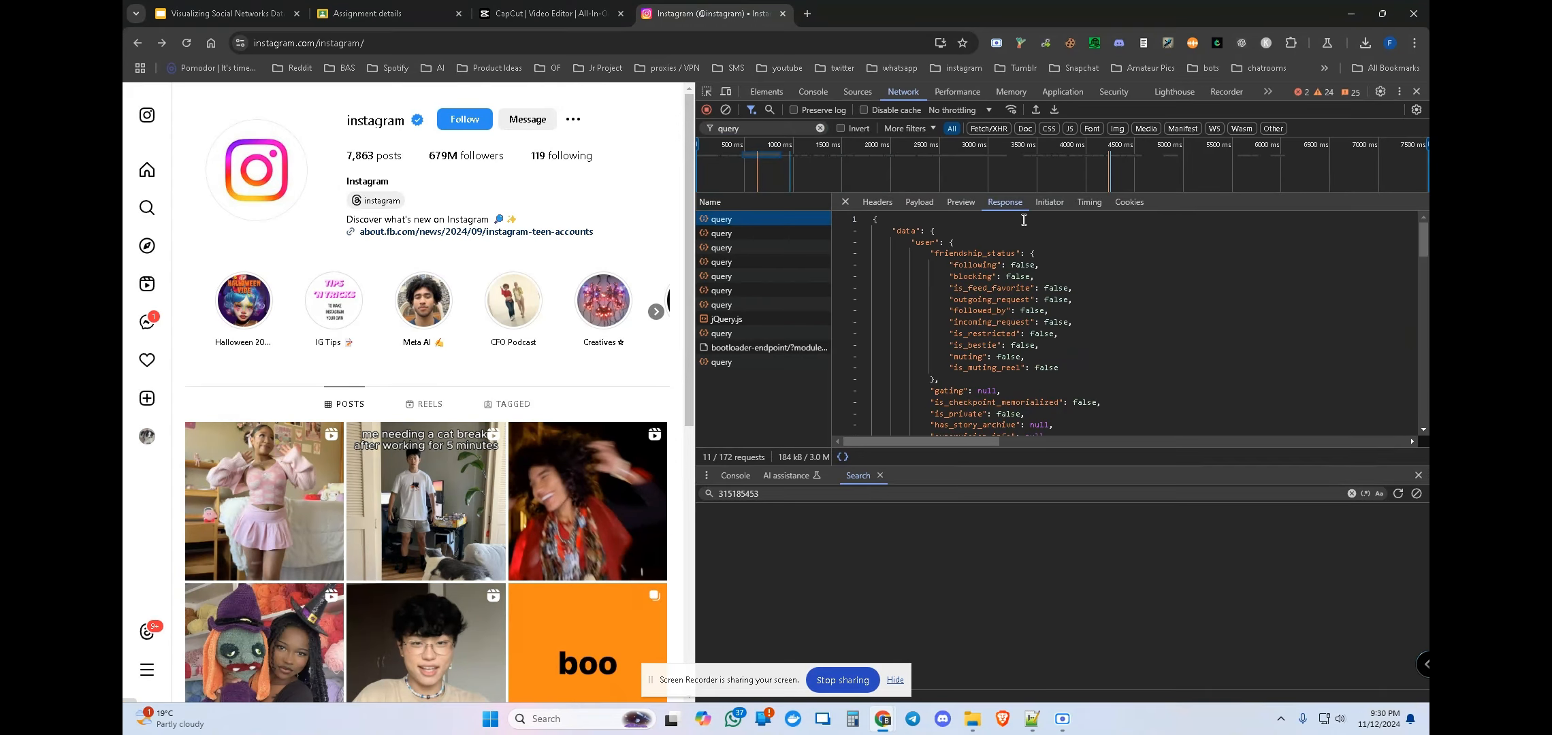
pyautogui.click(875, 203)
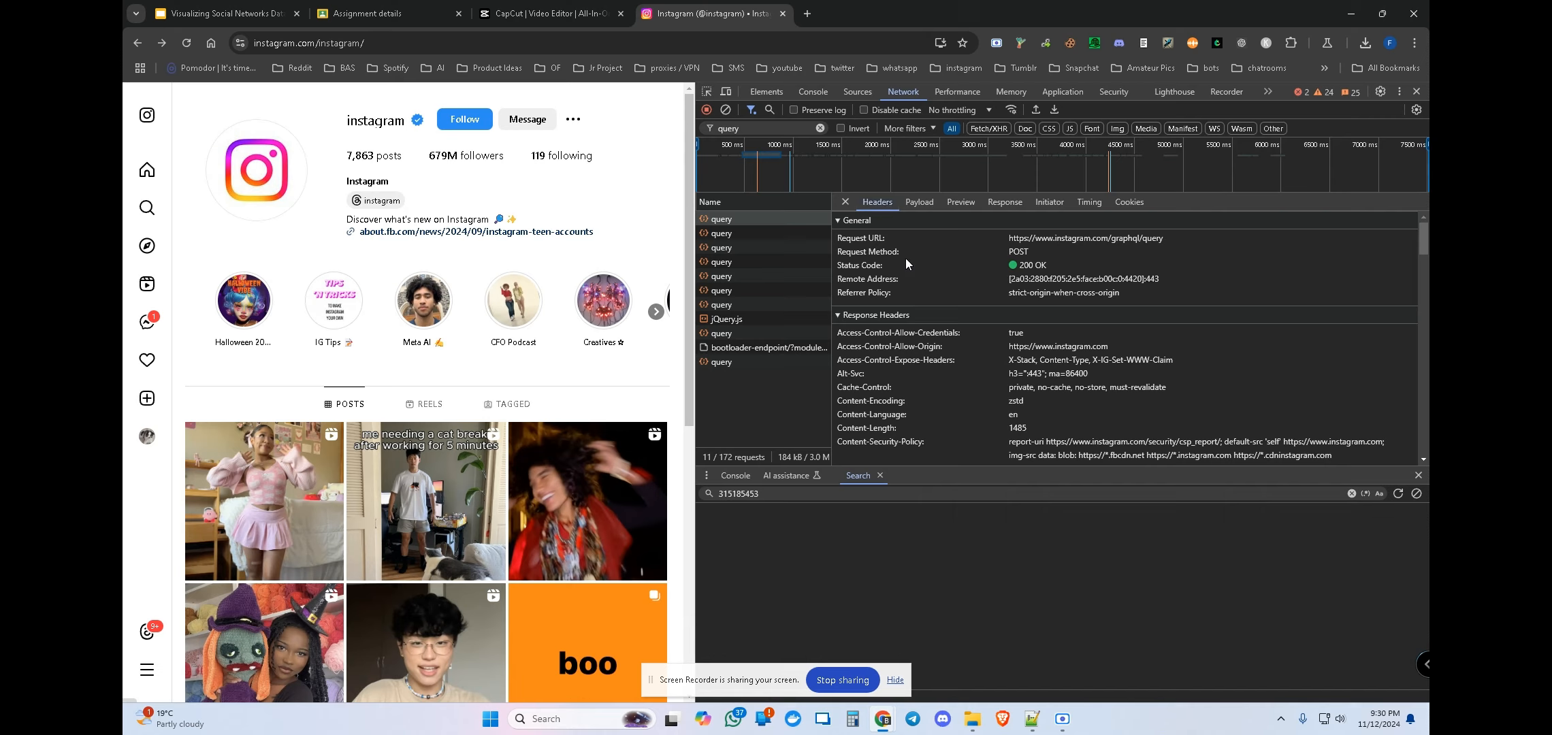
pyautogui.rightClick(722, 224)
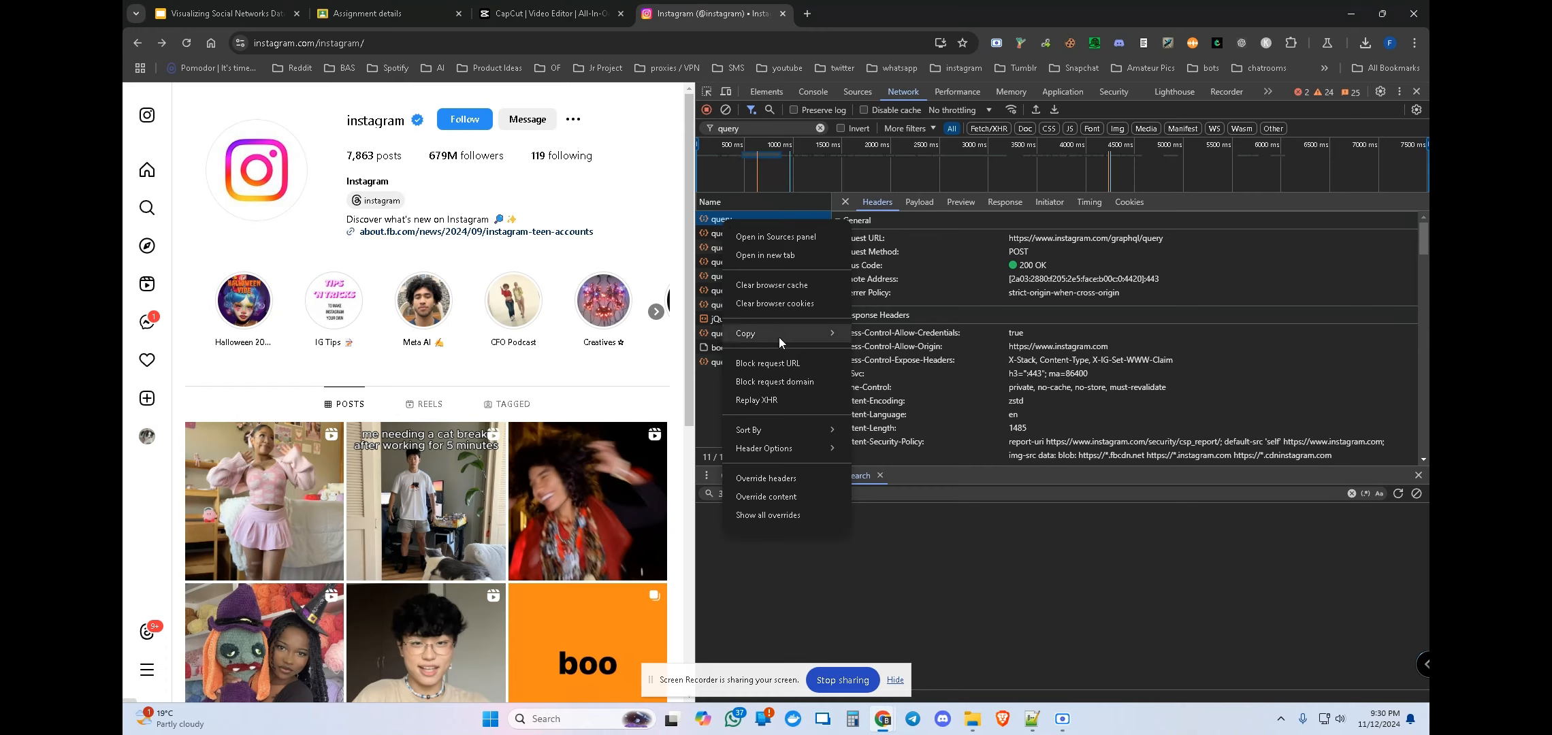
pyautogui.moveTo(781, 335)
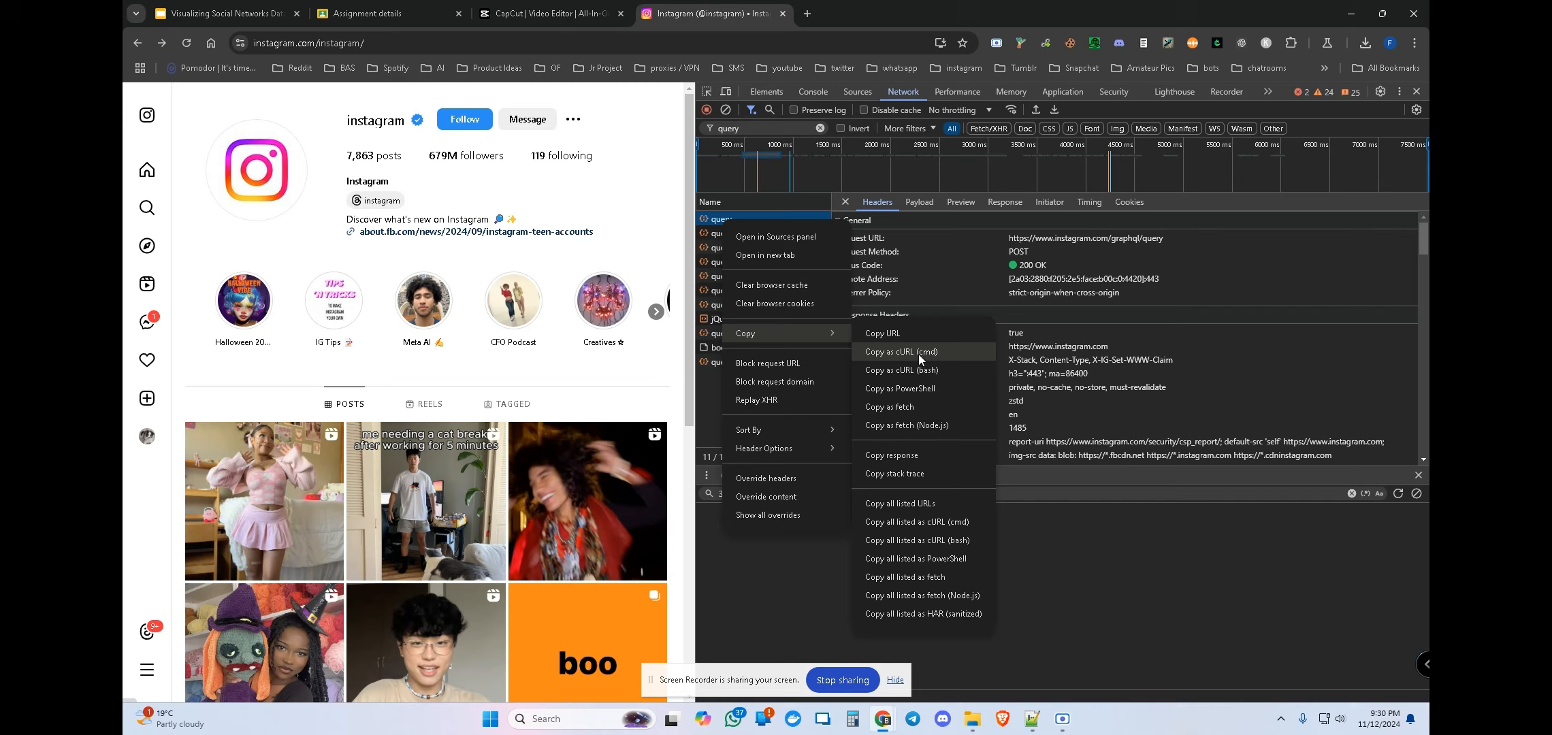
pyautogui.click(721, 222)
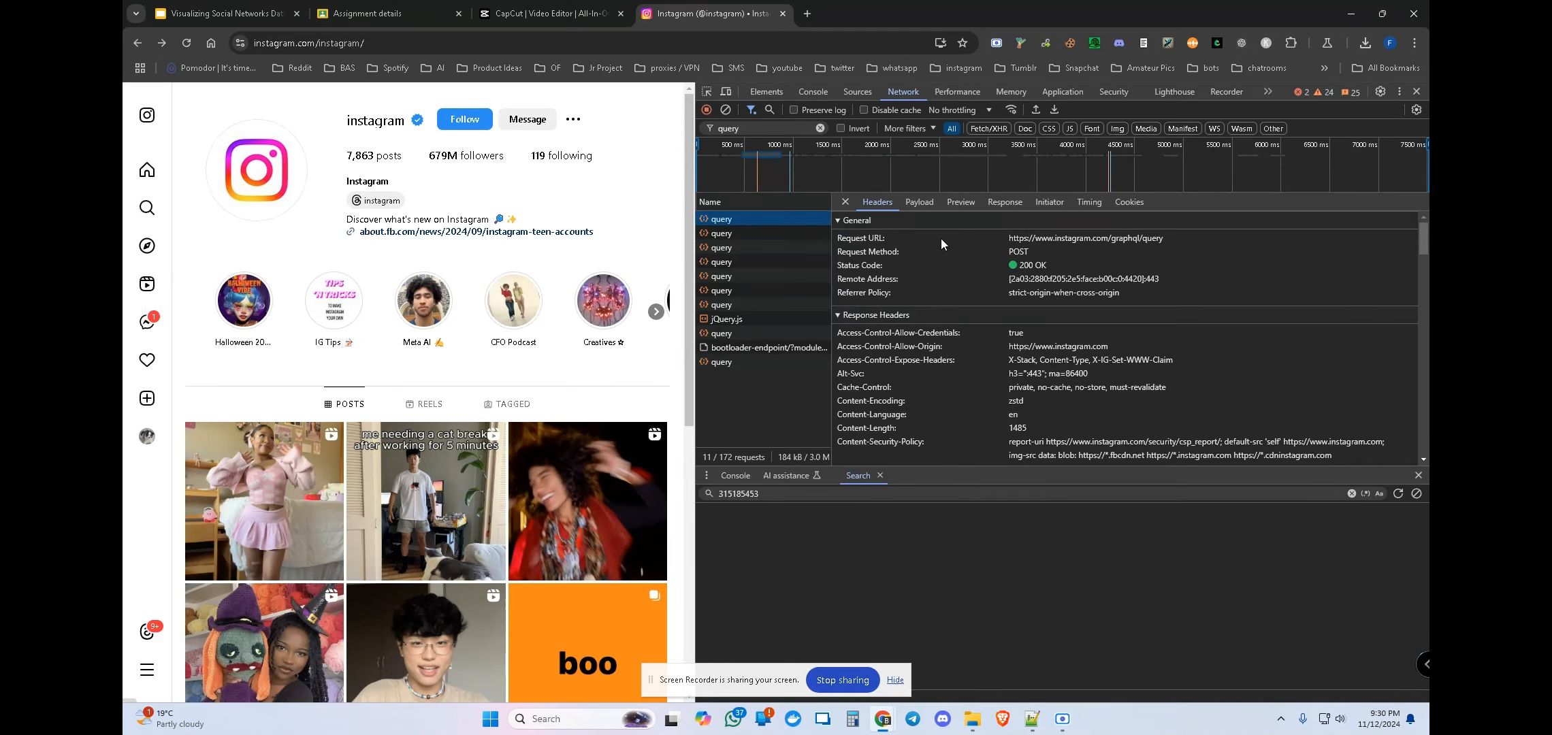
# - Examine the profile data returned in the first query request's response
pyautogui.click(1000, 202)
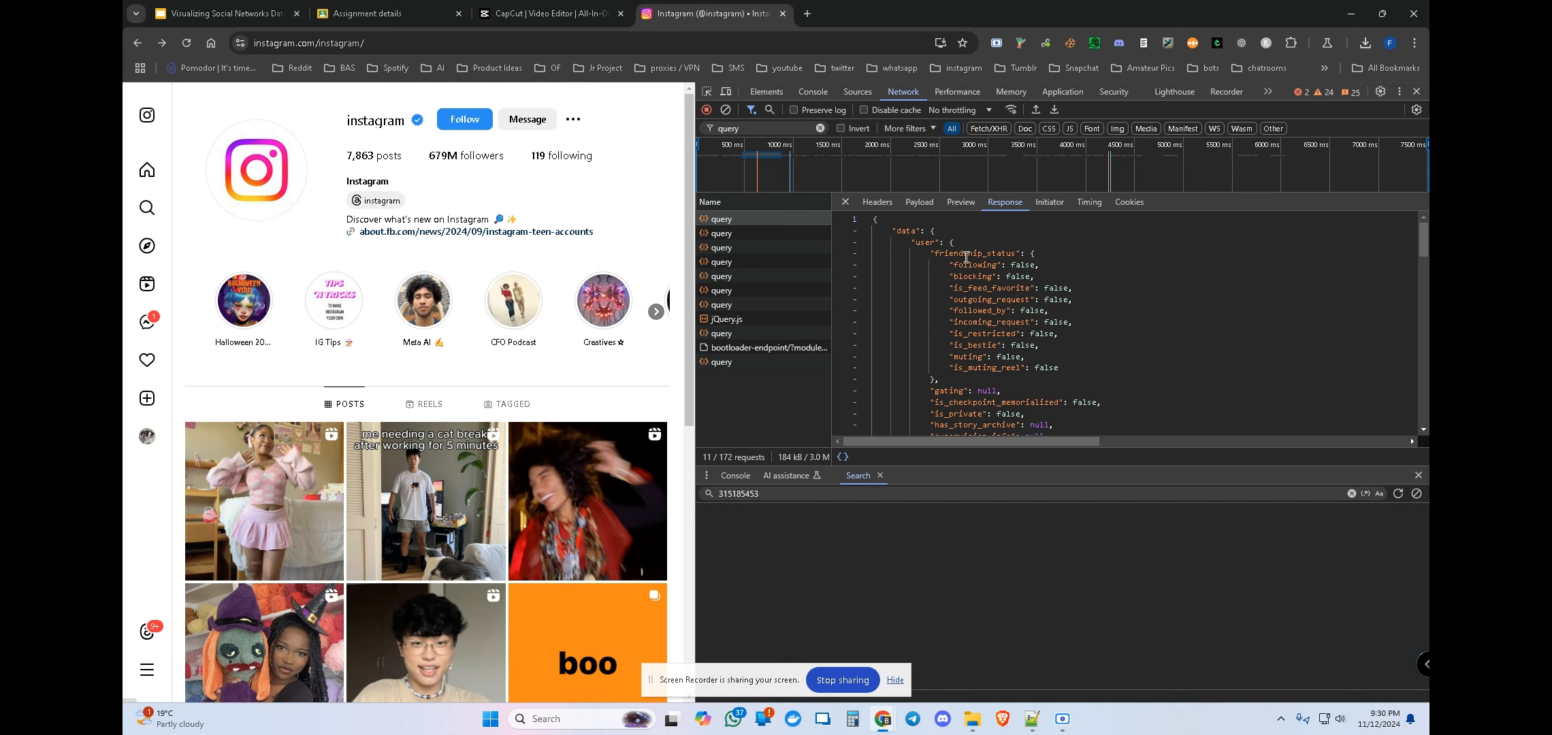
pyautogui.scroll(-15, 1061, 367)
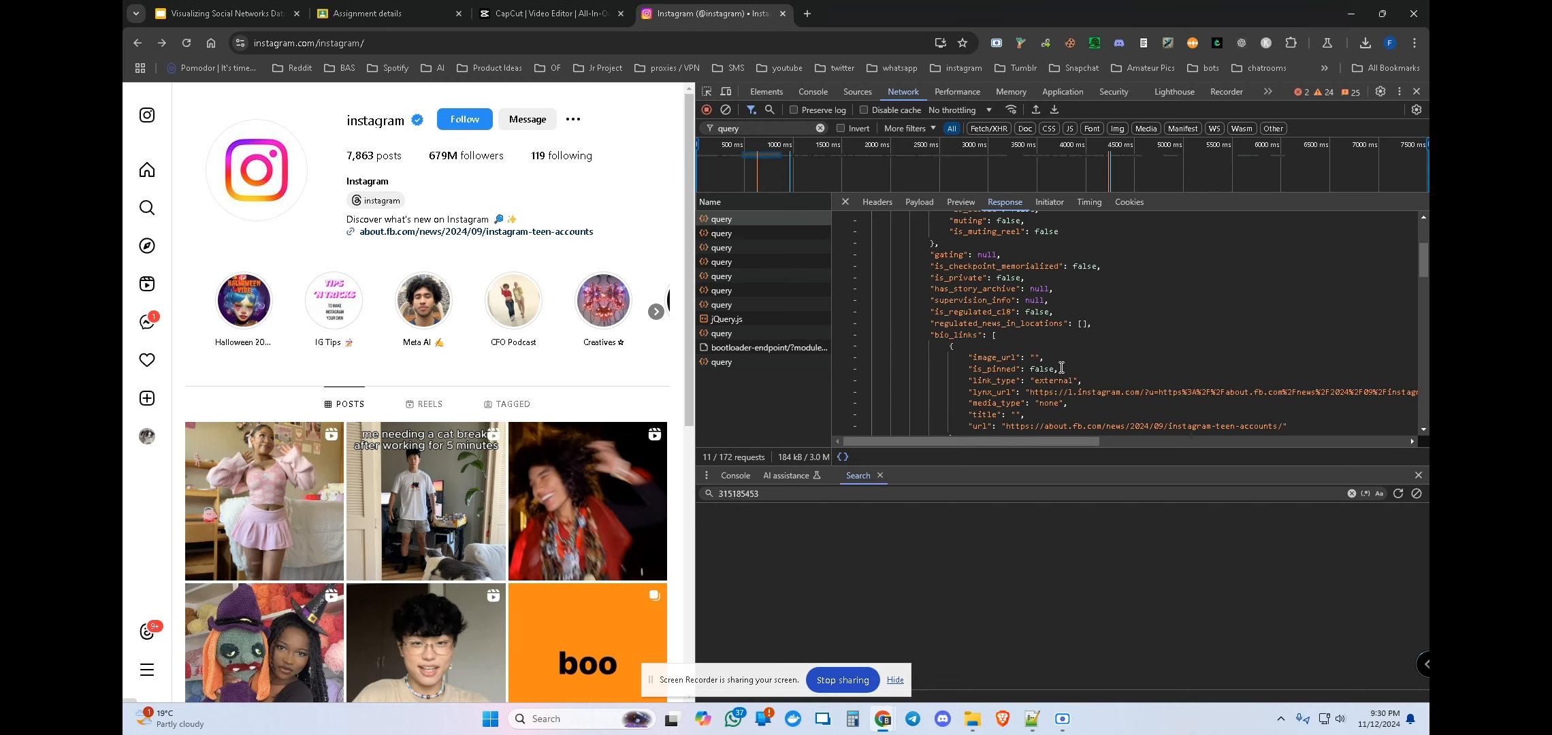
pyautogui.scroll(-6, 1061, 368)
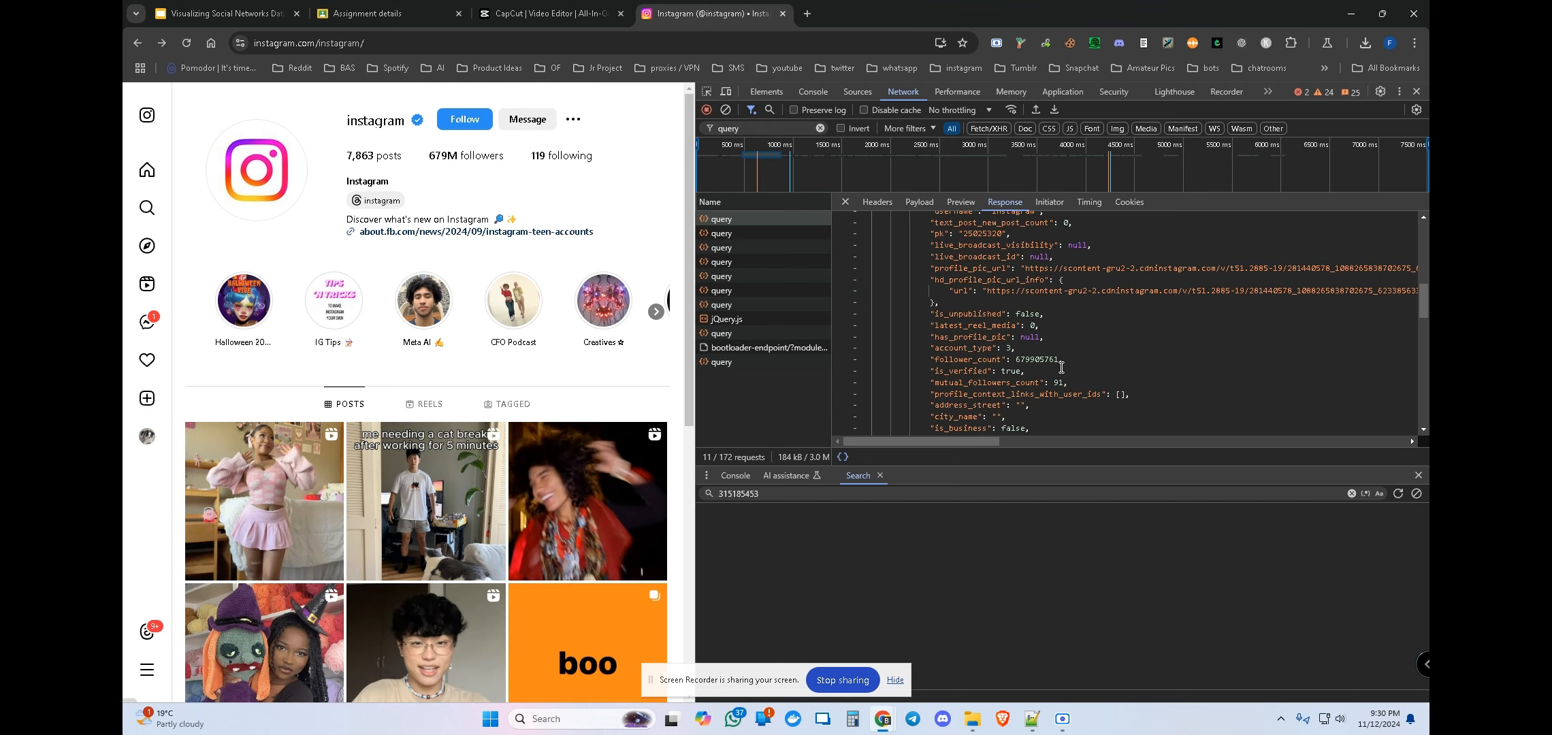
pyautogui.scroll(-8, 1061, 367)
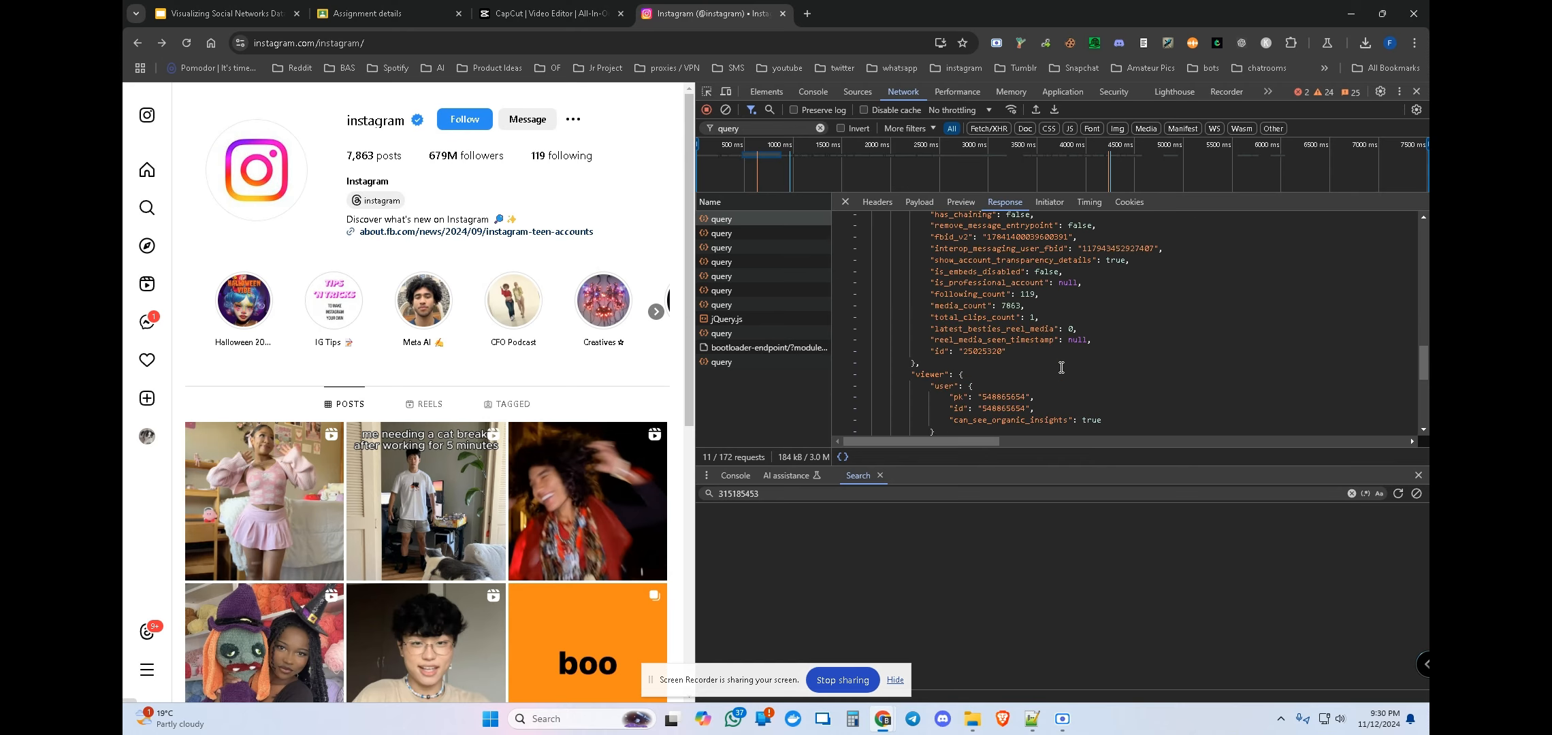
pyautogui.scroll(-4, 1046, 368)
pyautogui.scroll(15, 1047, 369)
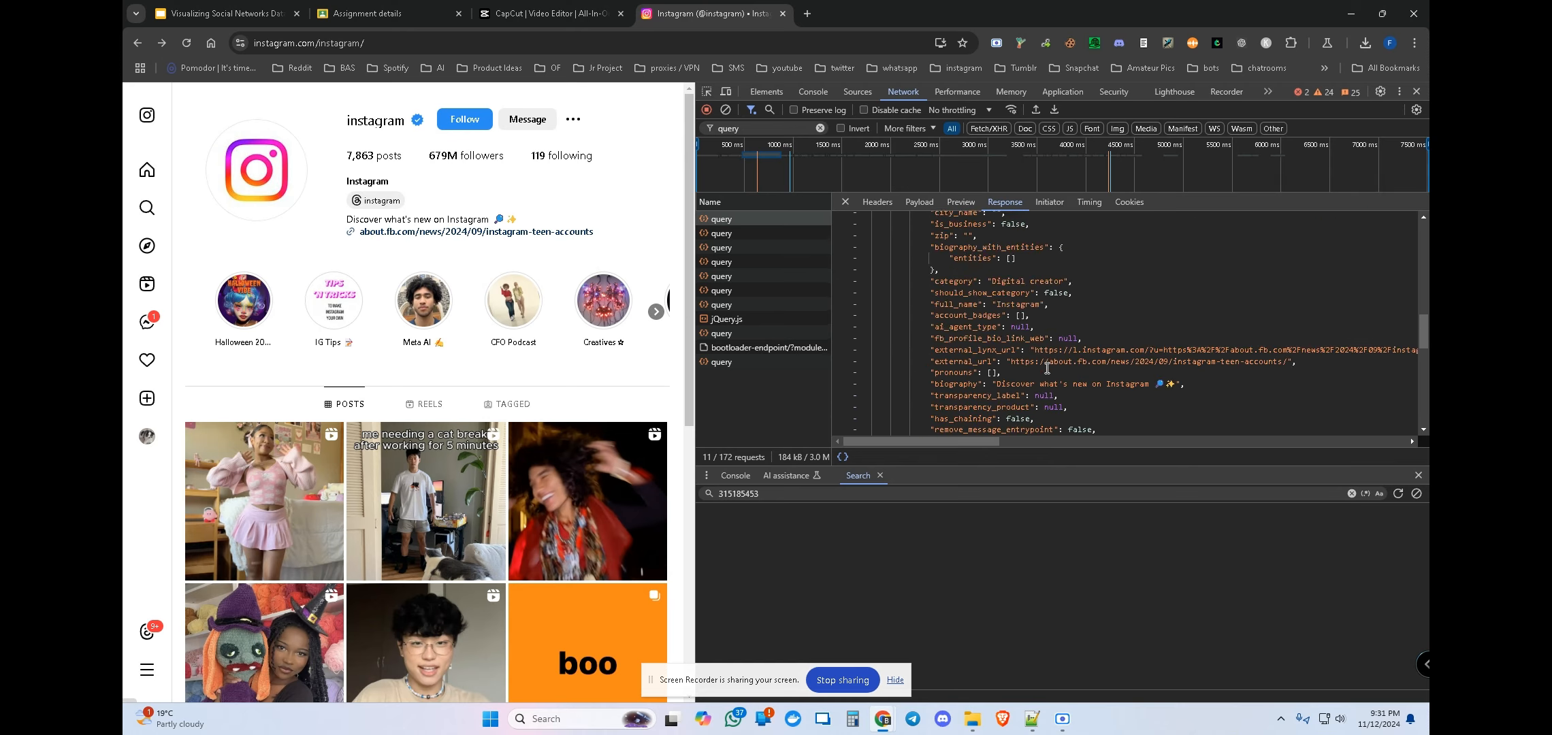
pyautogui.scroll(4, 1047, 369)
pyautogui.click(1087, 284)
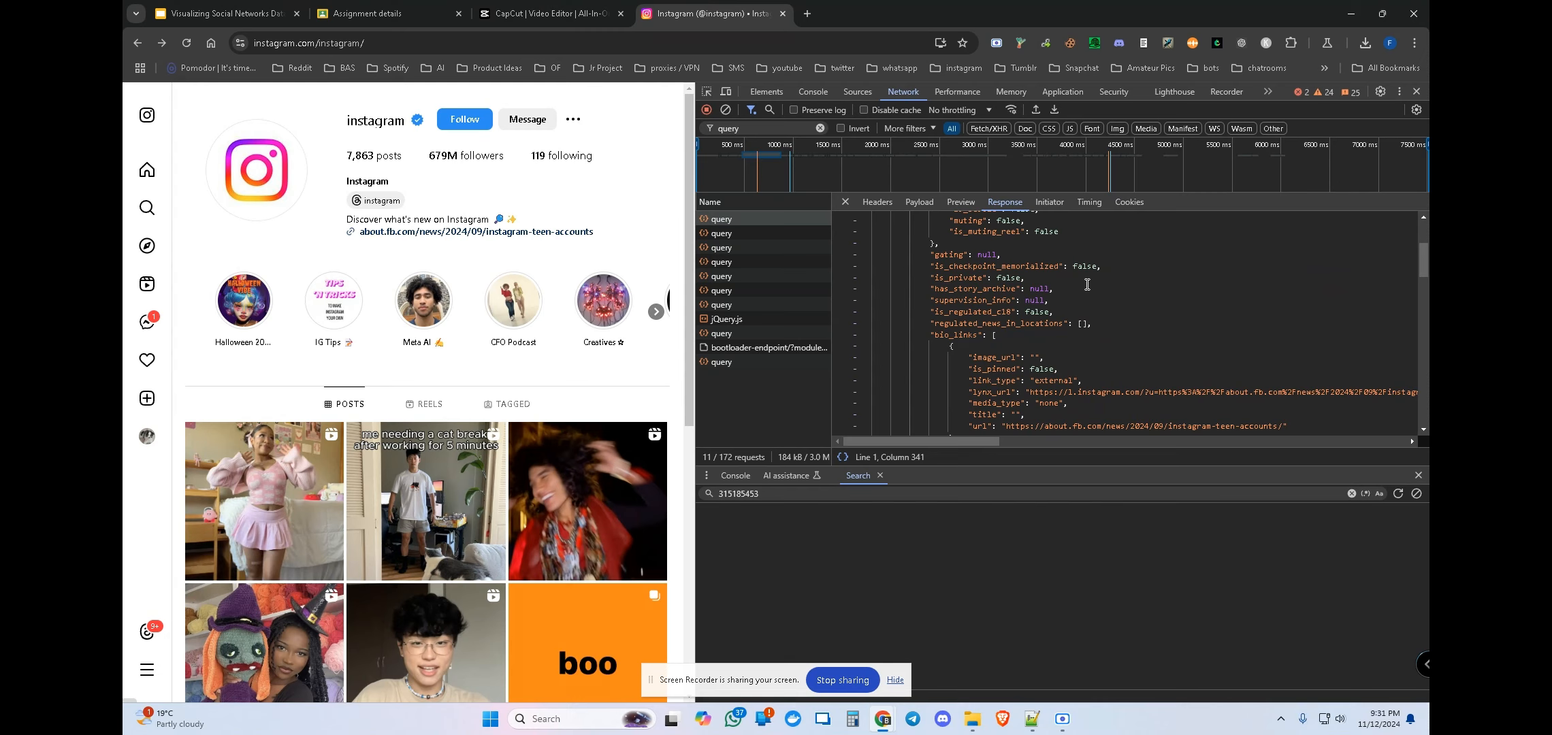
pyautogui.hotkey('ctrl', 'a')
pyautogui.rightClick(1064, 275)
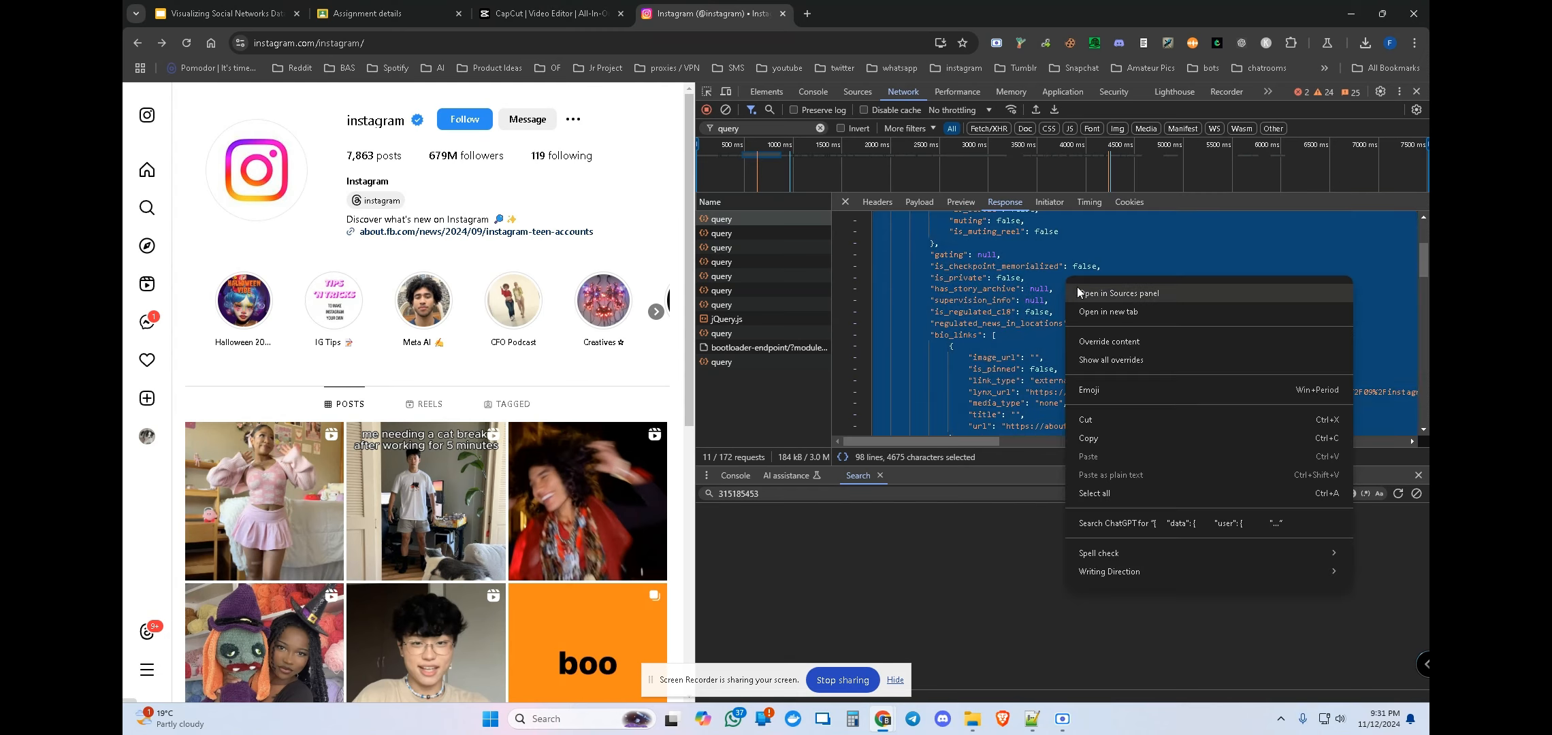
pyautogui.click(1243, 235)
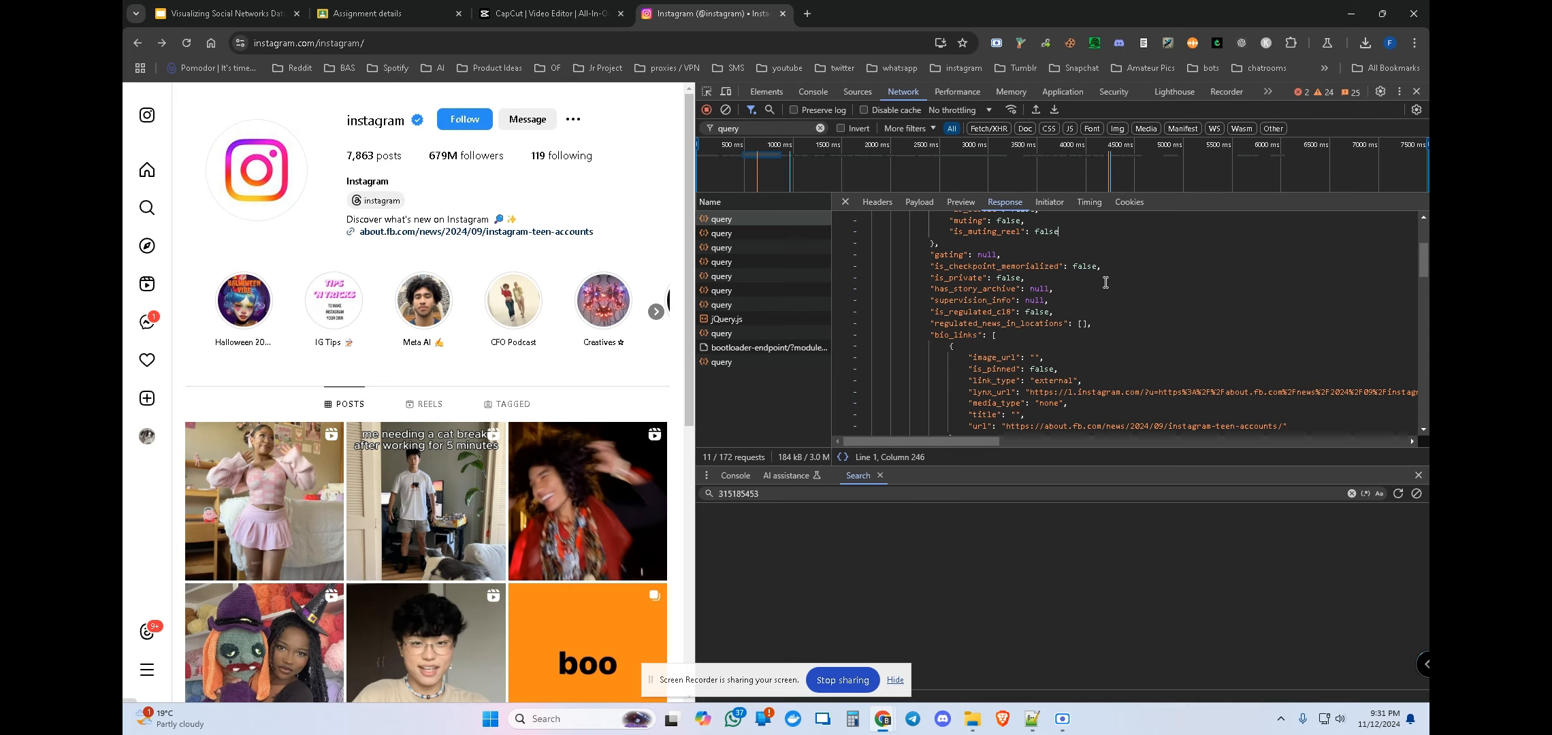
# - Close the request details and clear the "query" filter from the network request list
pyautogui.click(845, 202)
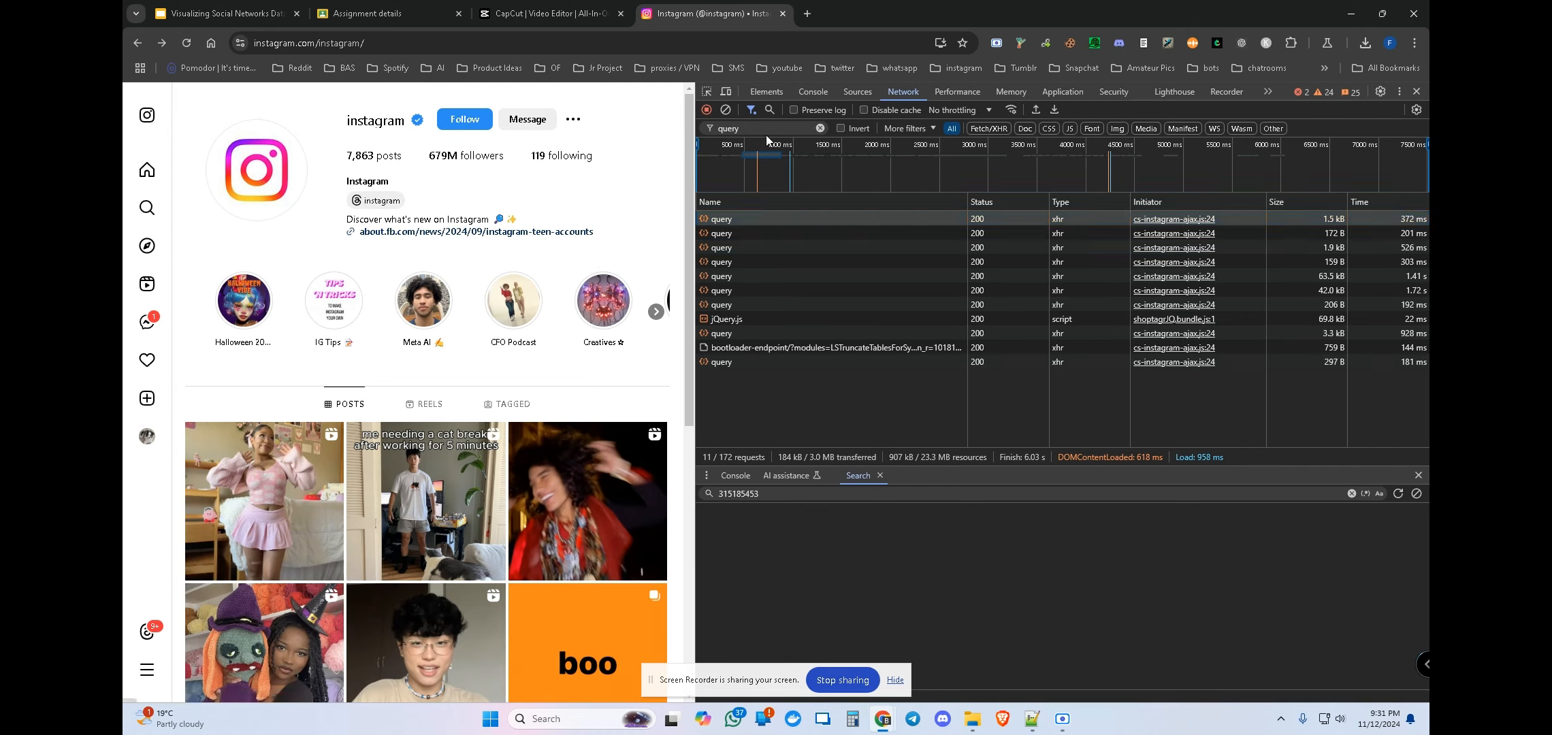
pyautogui.click(727, 128)
pyautogui.doubleClick(727, 128)
pyautogui.press('BackSpace')
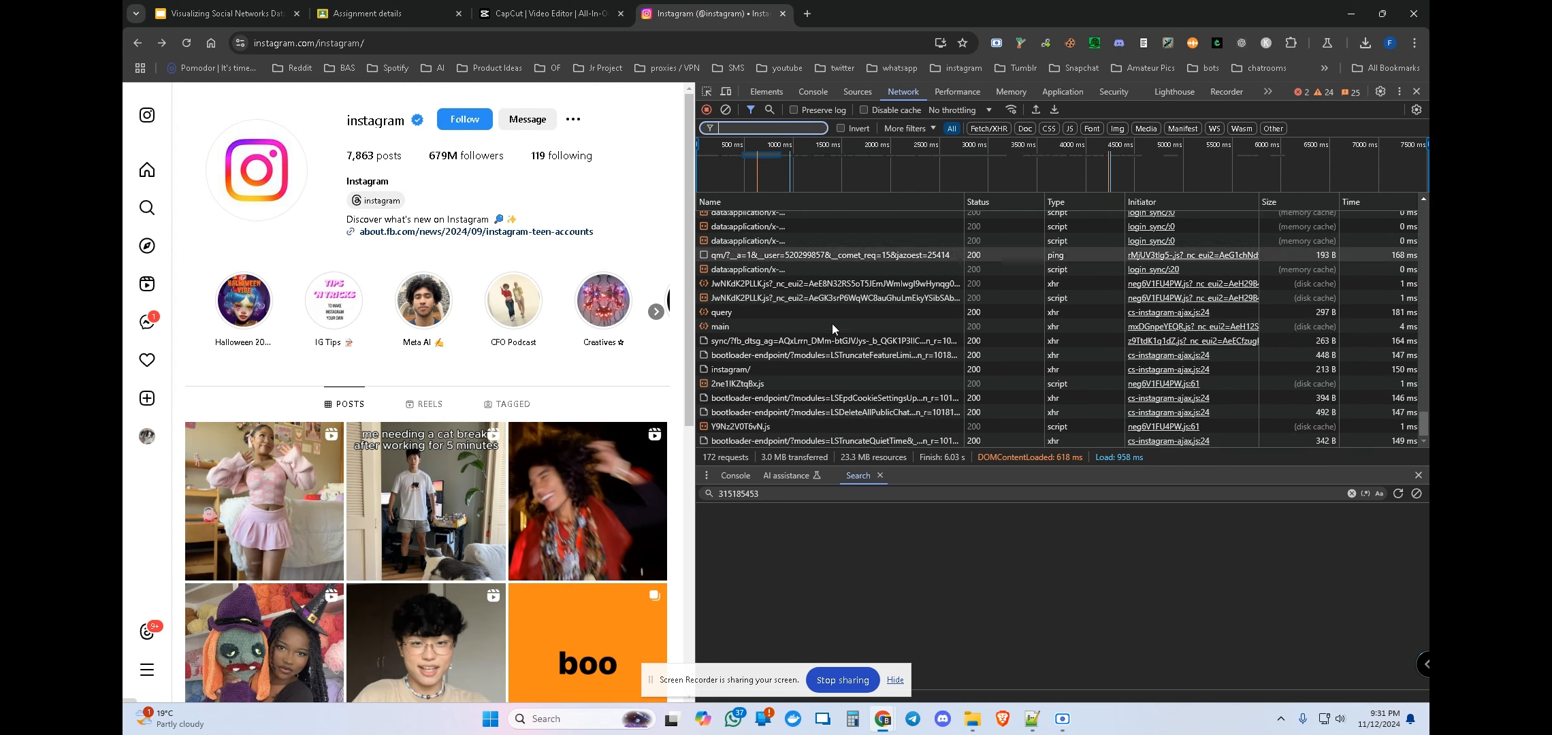
# - Open the instagram profile's Following list and load its accounts down to the end so the requests are recorded
pyautogui.click(538, 159)
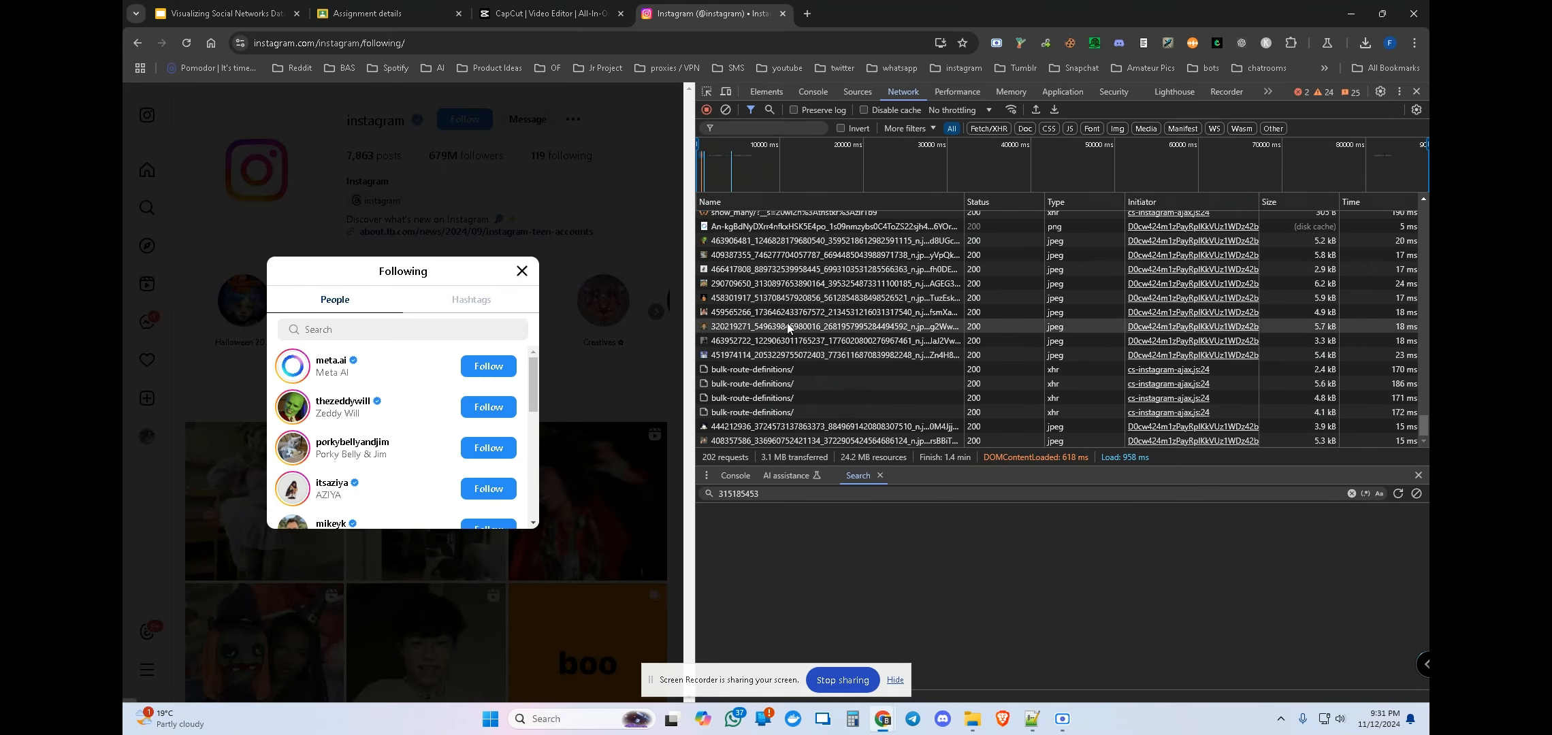
pyautogui.scroll(-5, 422, 416)
pyautogui.scroll(-5, 422, 417)
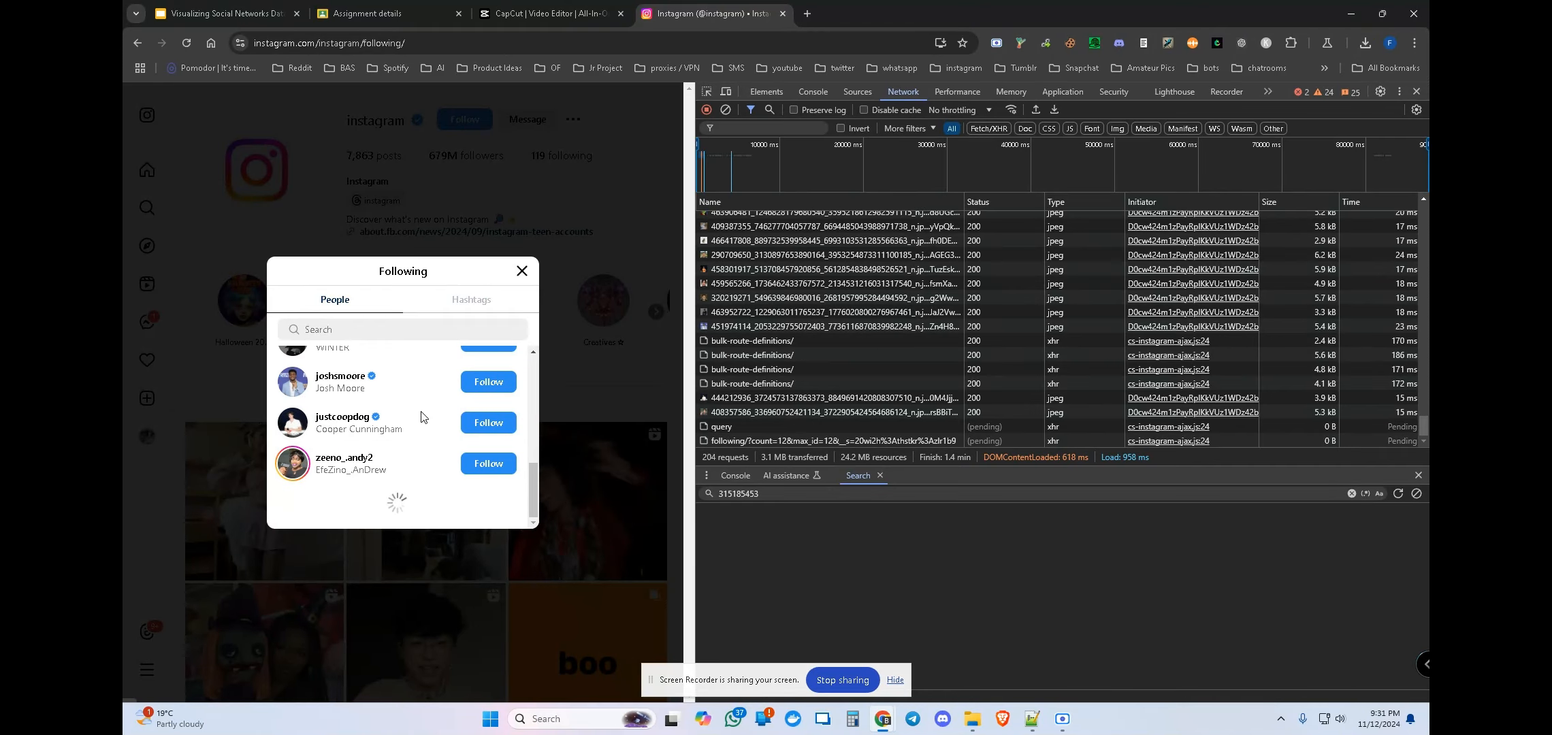
pyautogui.scroll(-10, 410, 434)
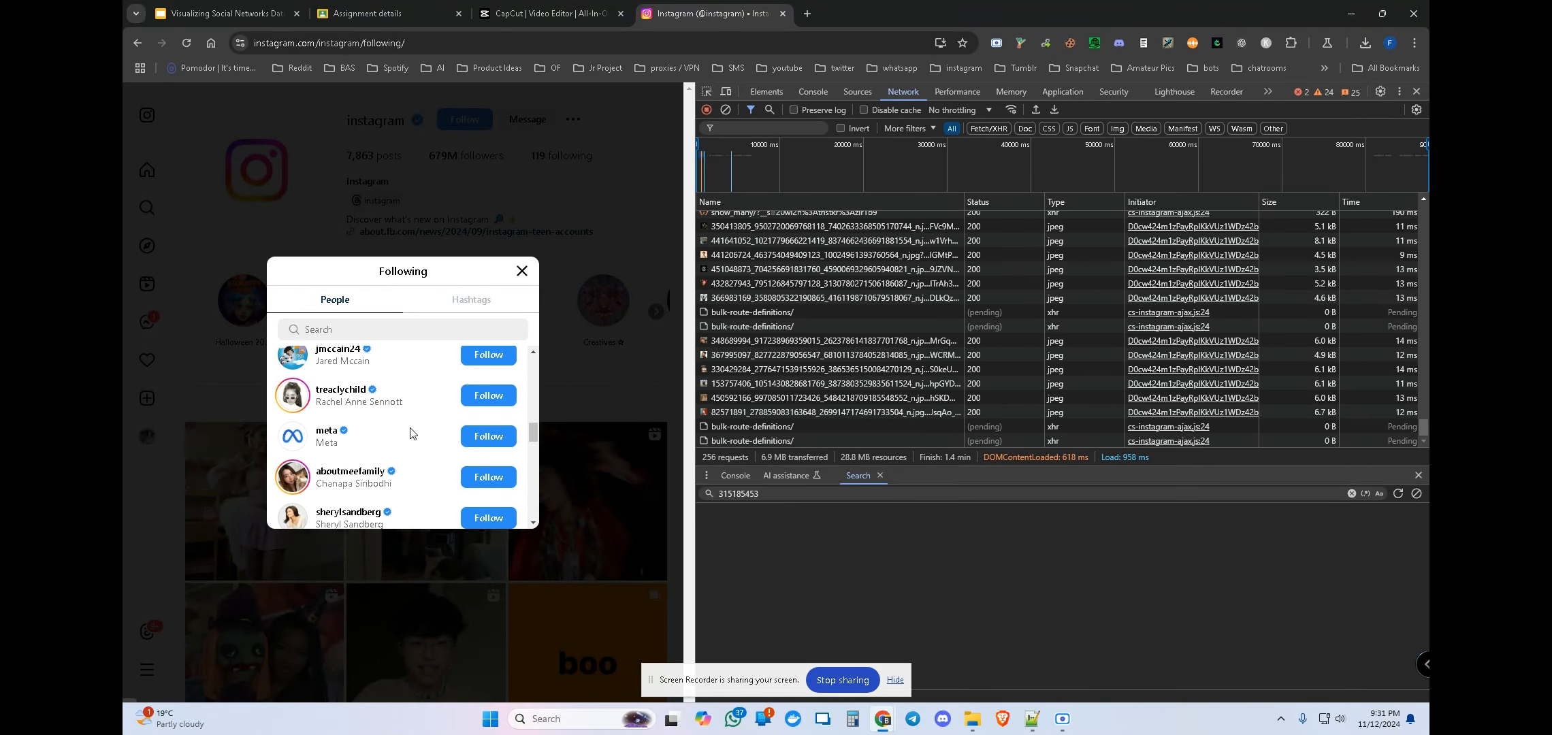
pyautogui.scroll(-10, 411, 434)
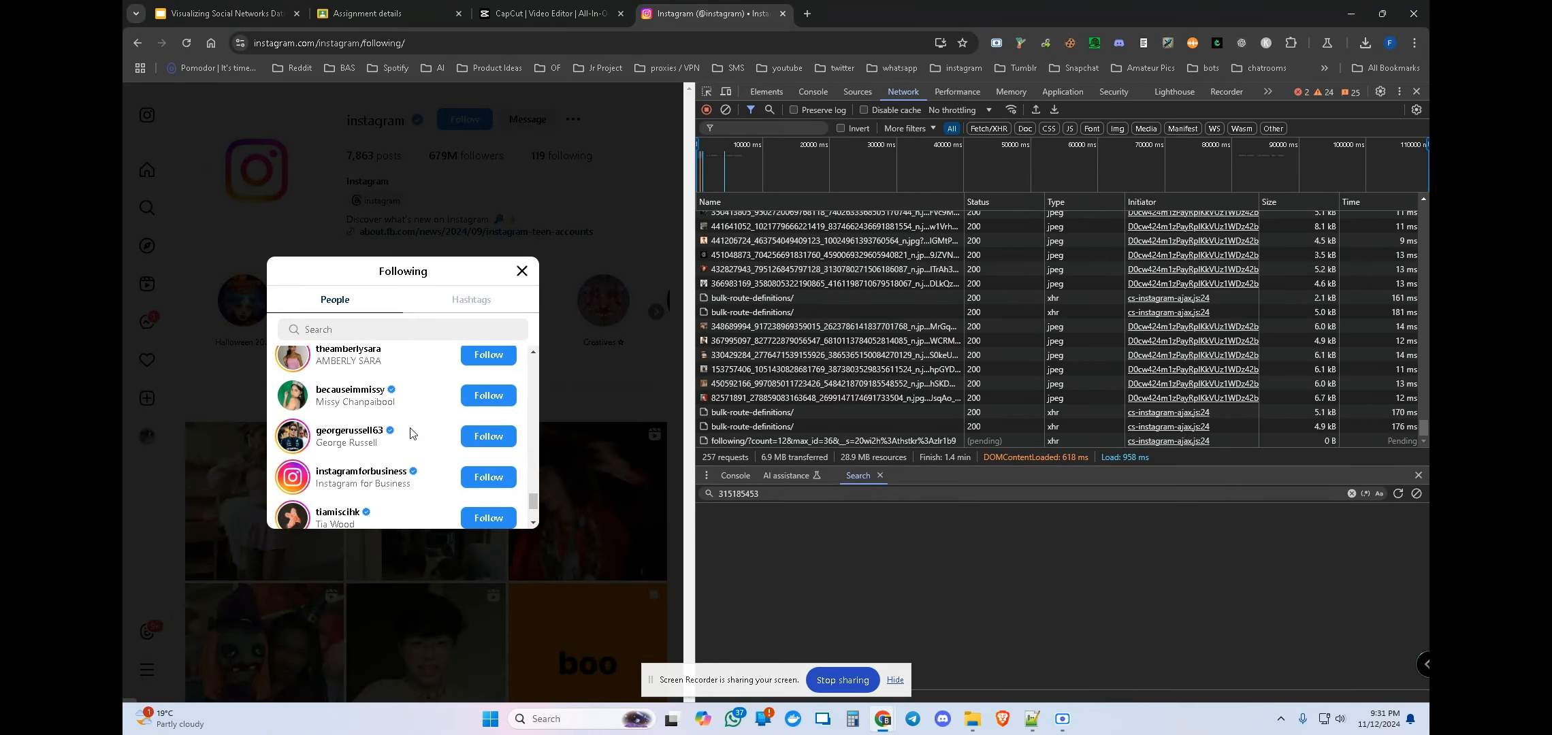
pyautogui.scroll(-10, 411, 433)
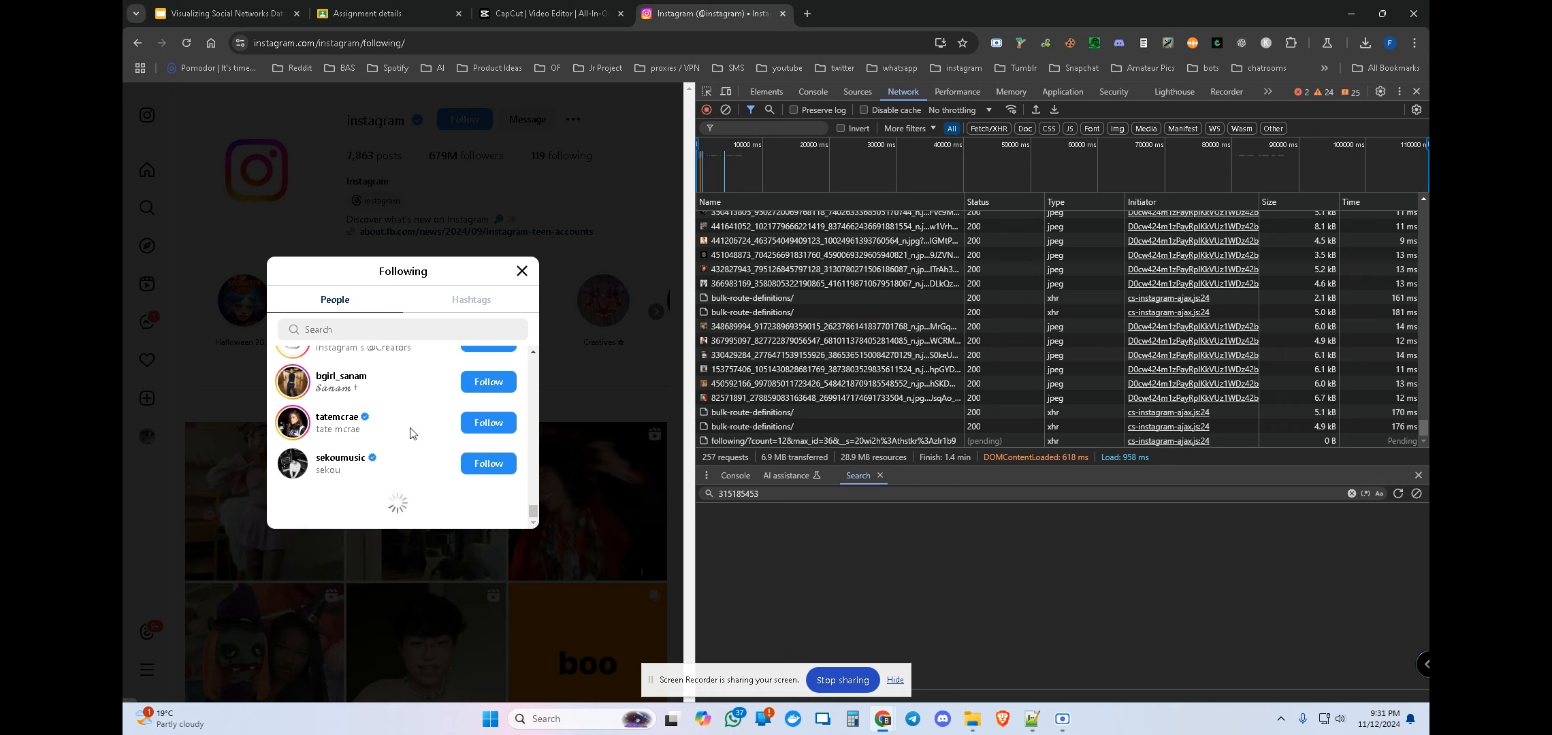
pyautogui.scroll(-10, 411, 433)
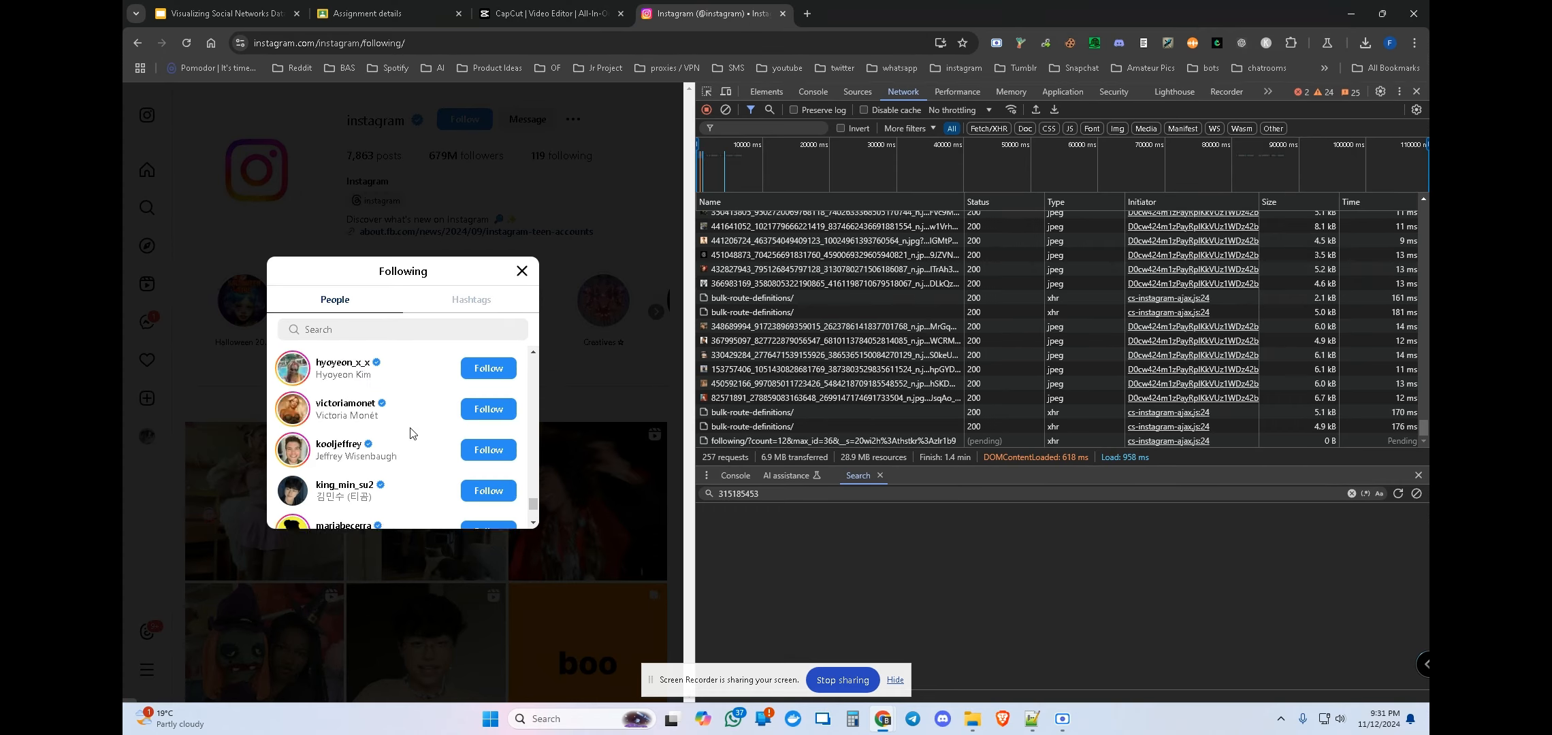
pyautogui.scroll(-5, 410, 433)
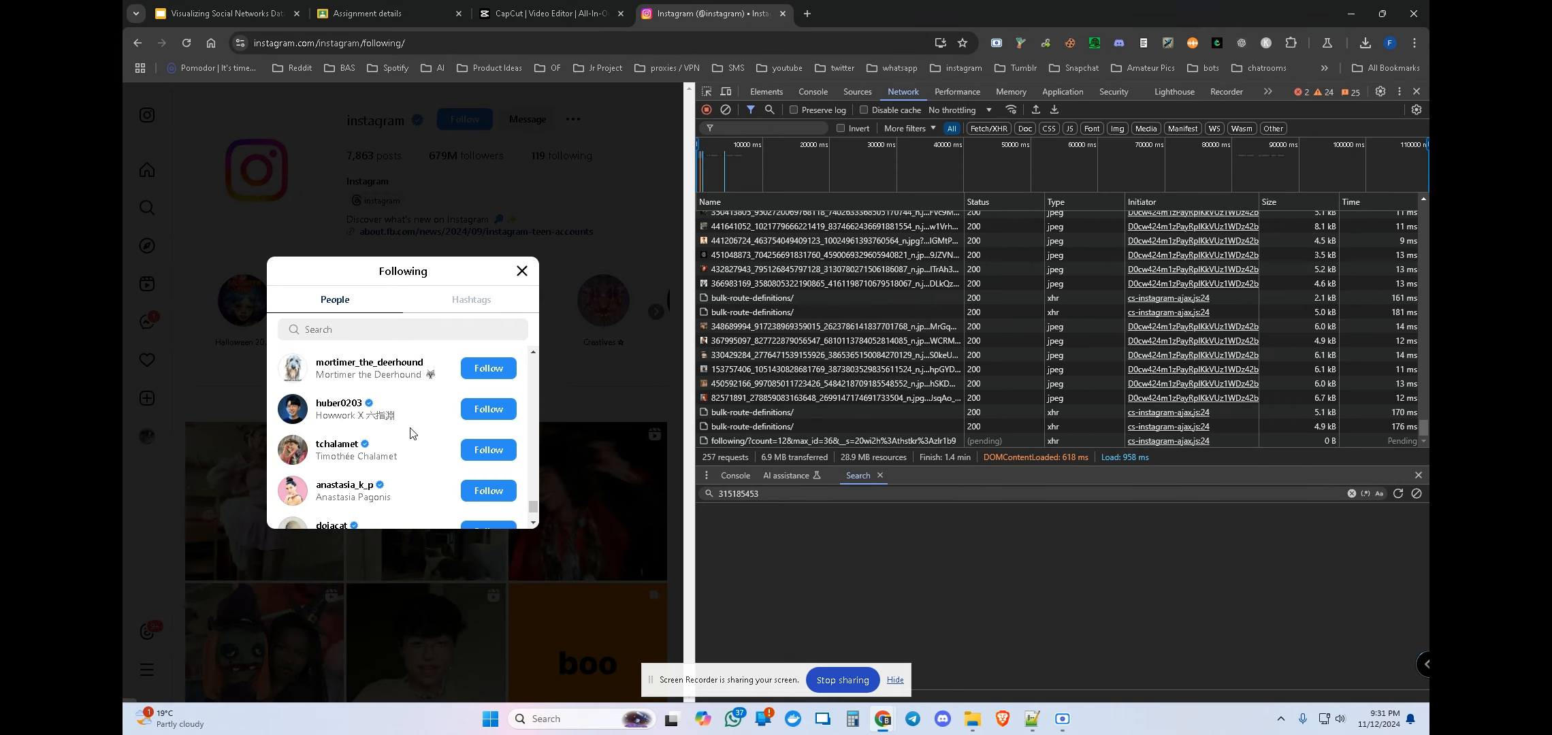
pyautogui.scroll(-5, 410, 434)
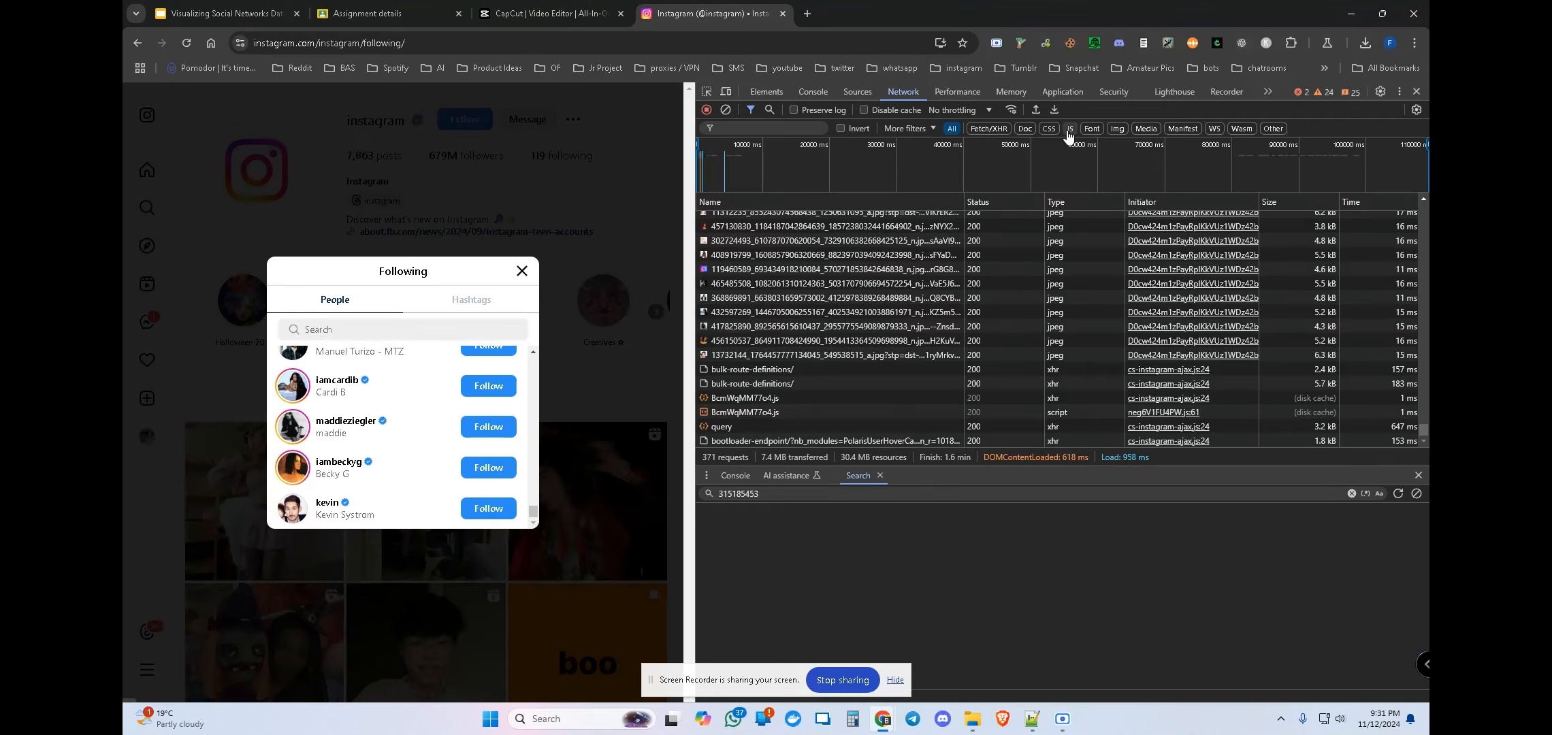
# - Export the recorded network requests as followings.har in the "seminario 2" folder
pyautogui.click(1054, 110)
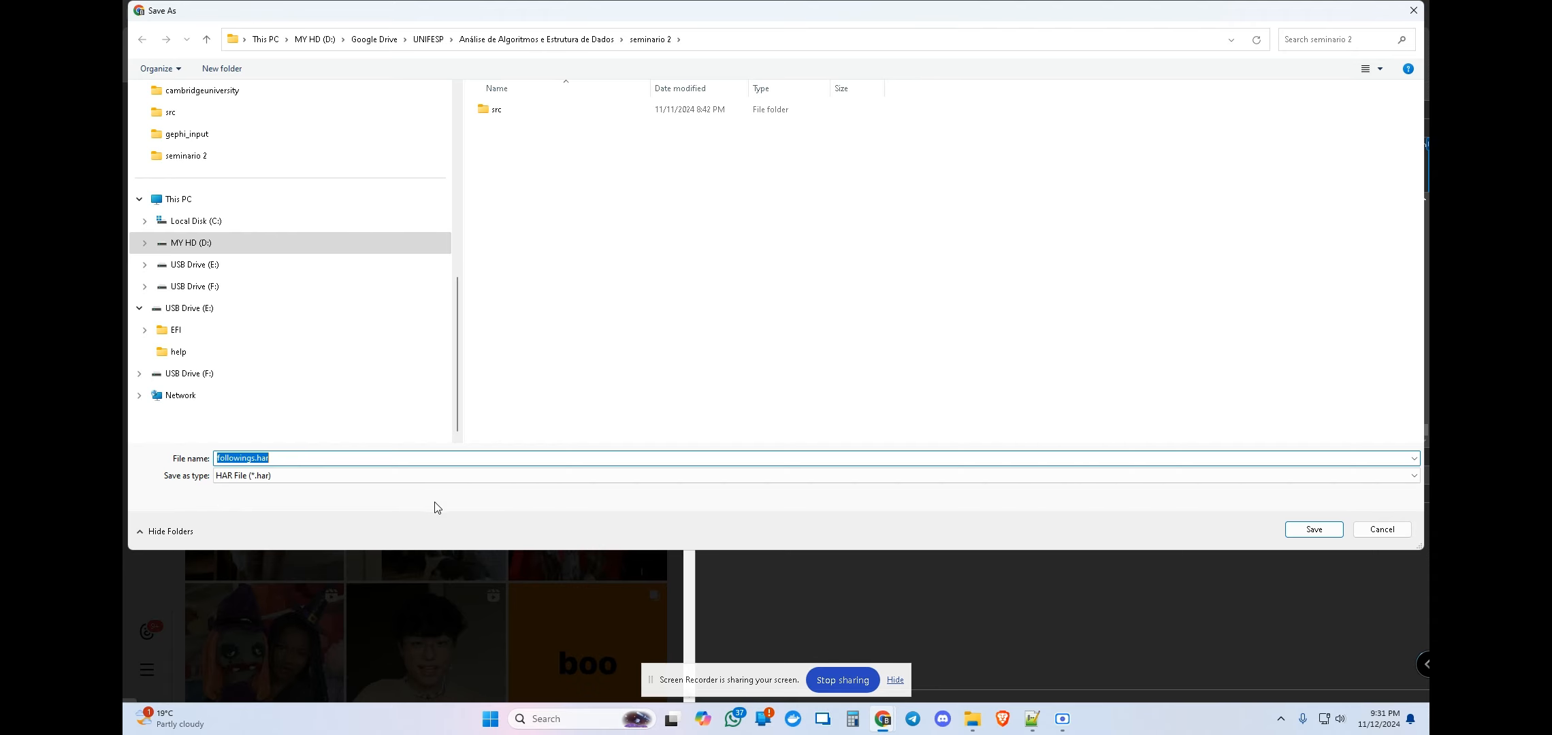
pyautogui.click(1331, 533)
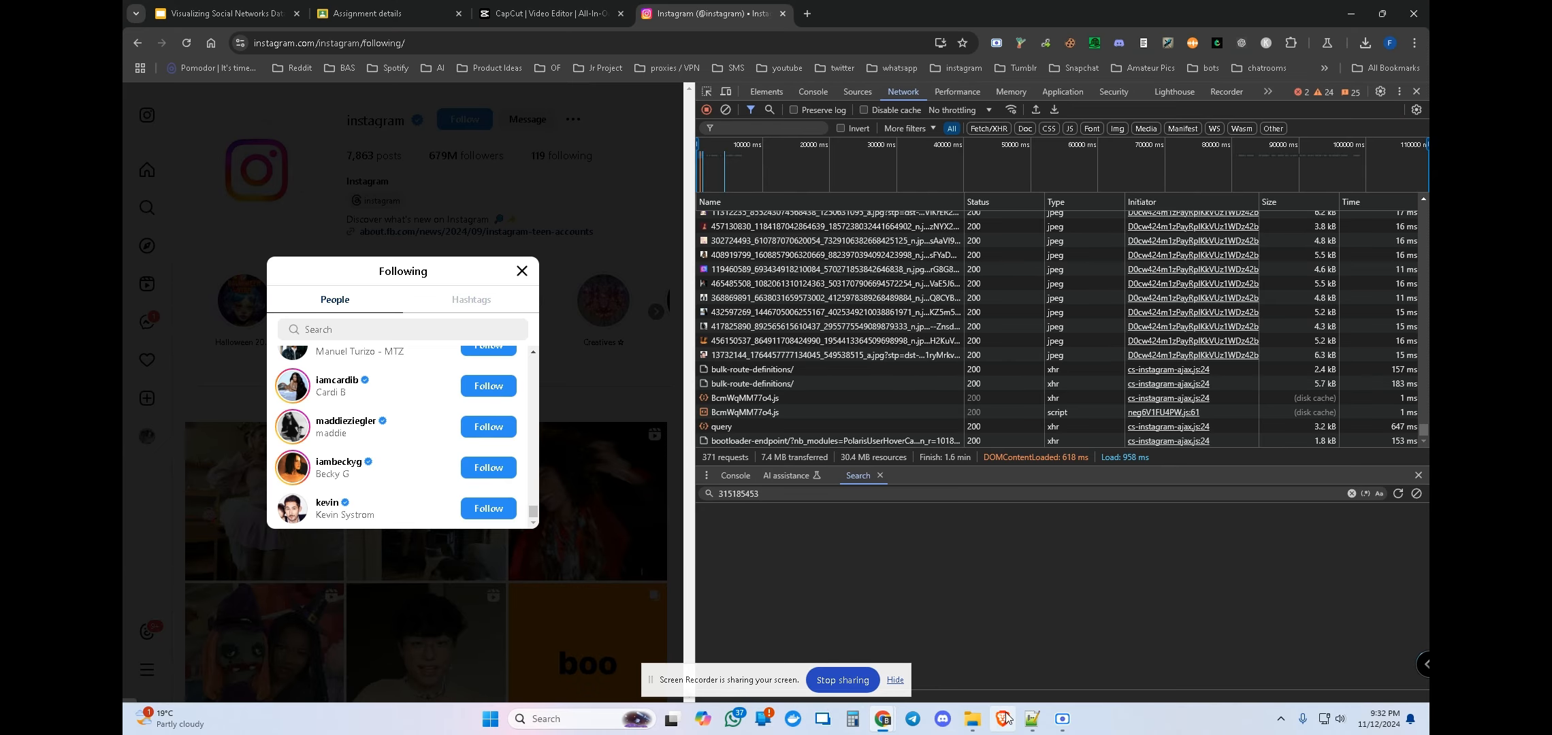
# - Open followings.har from the "seminario 2" folder in Notepad++
pyautogui.click(972, 718)
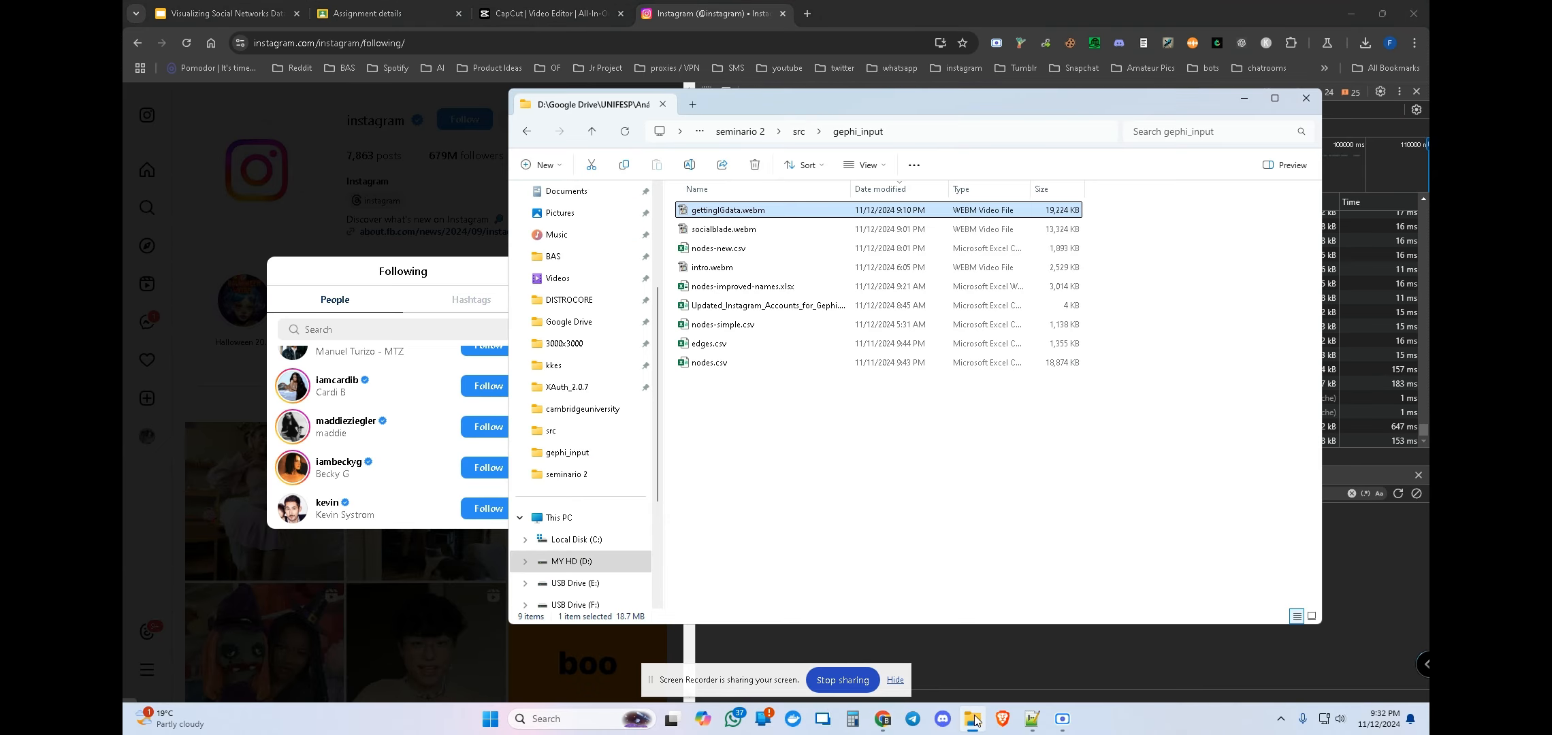
pyautogui.click(802, 132)
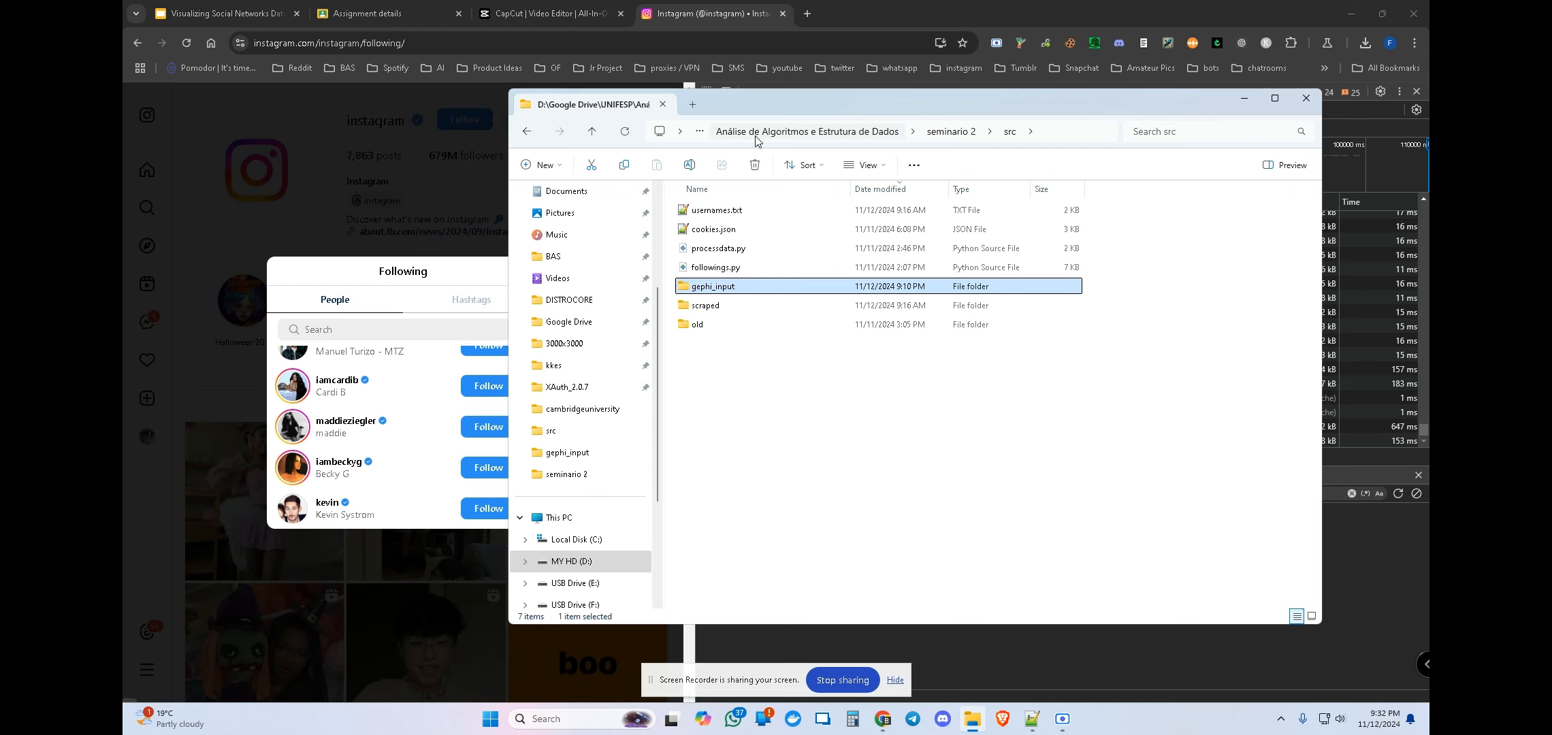
pyautogui.click(957, 133)
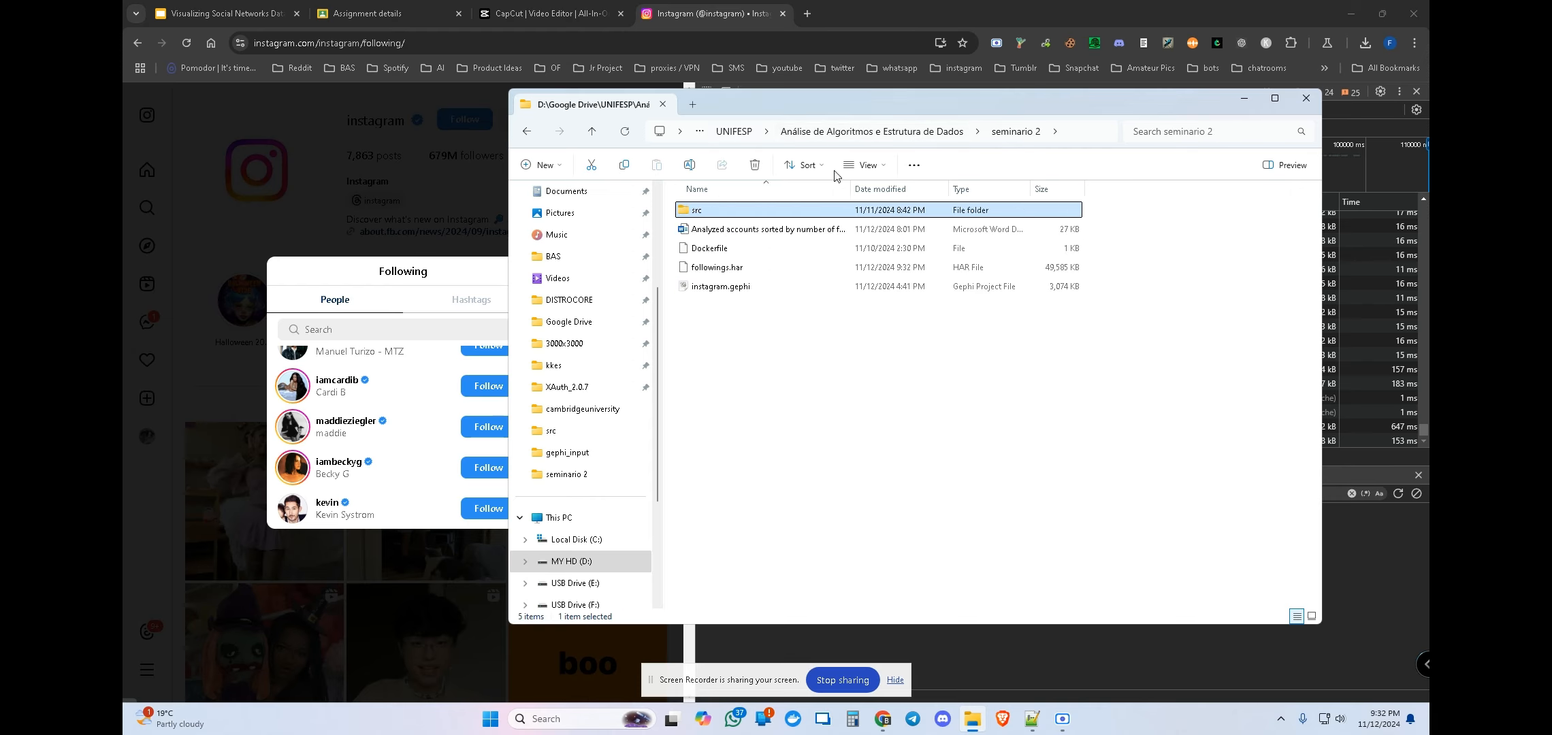
pyautogui.click(718, 269)
pyautogui.rightClick(718, 272)
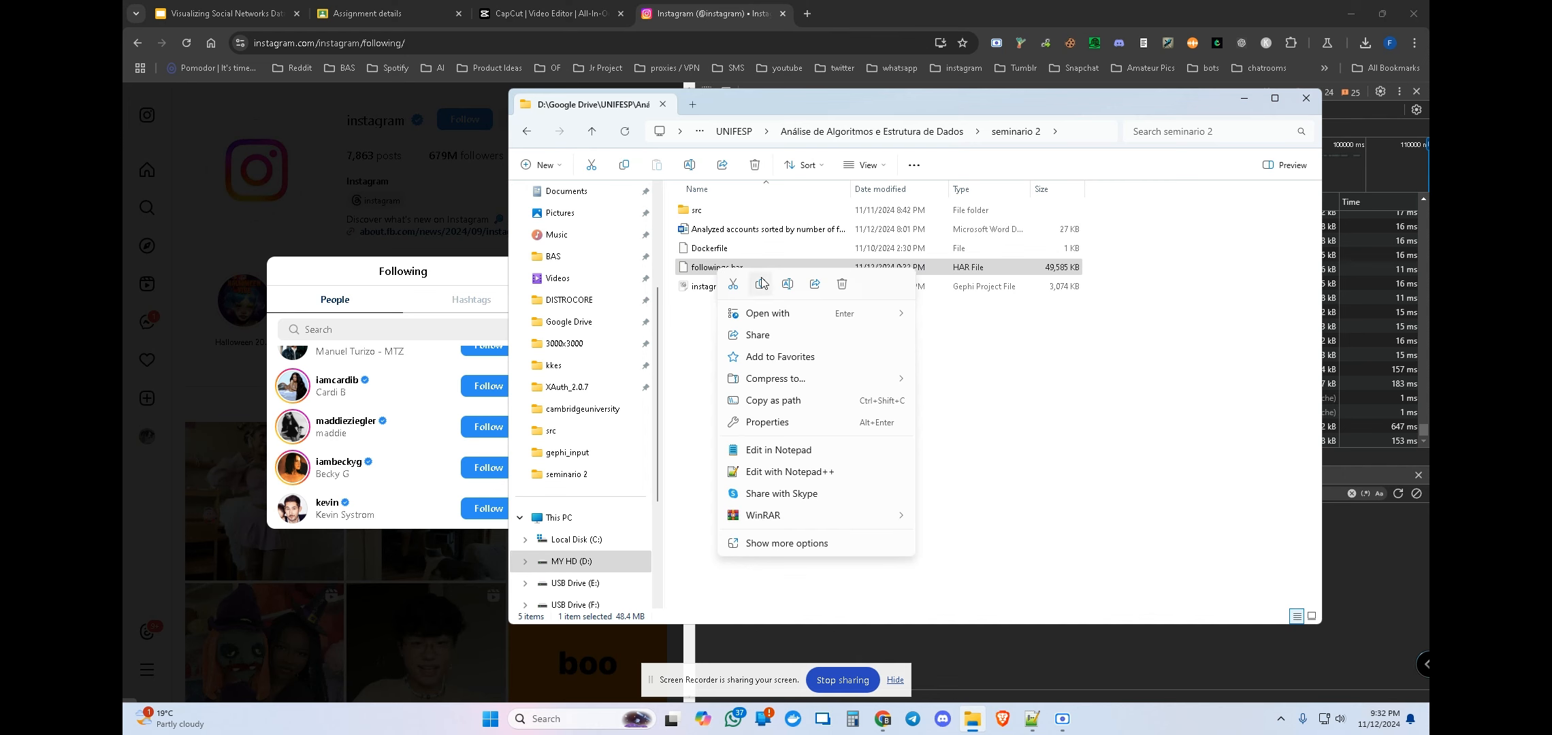
pyautogui.click(814, 473)
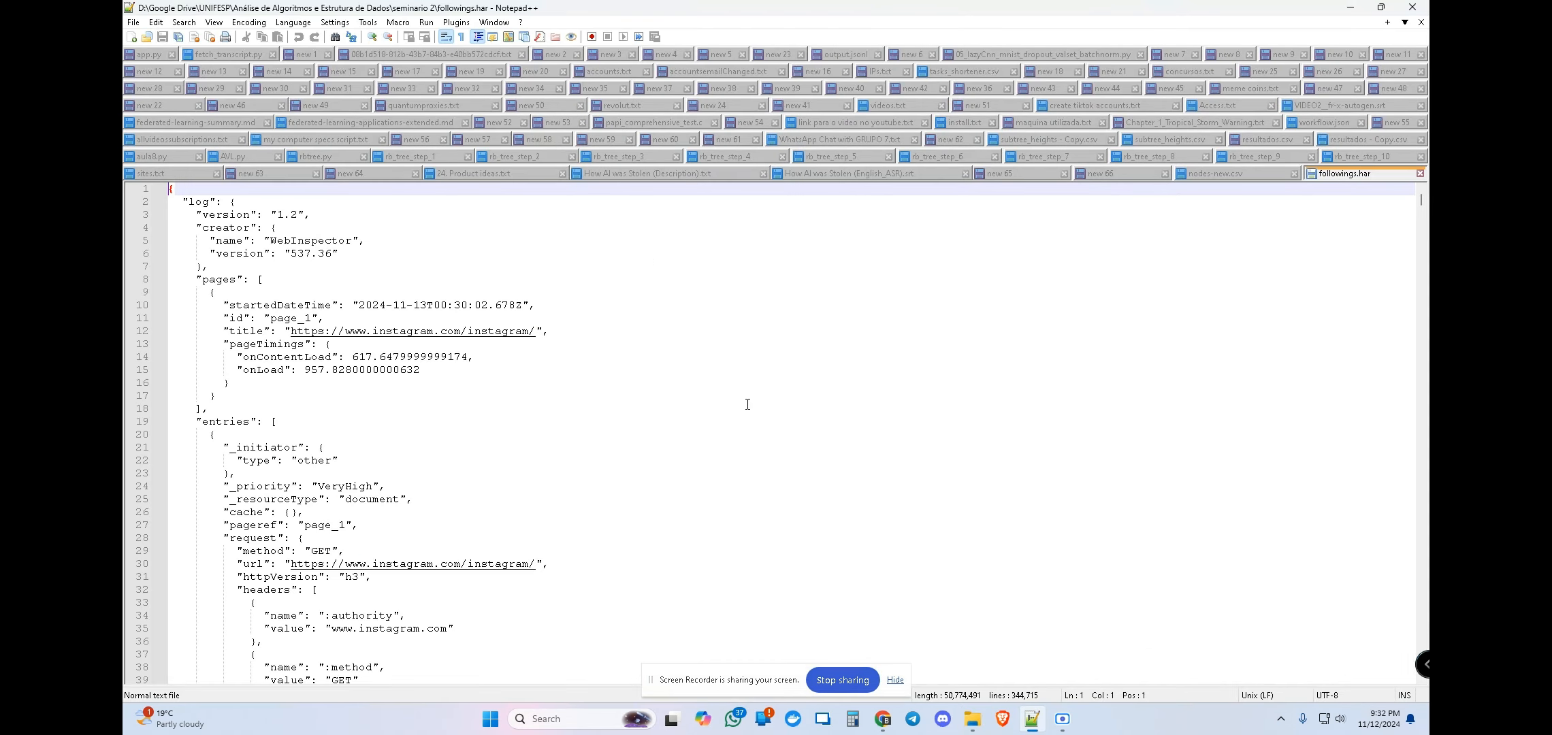
# - Examine the recorded request and response entries throughout the followings.har file
pyautogui.scroll(-20, 513, 336)
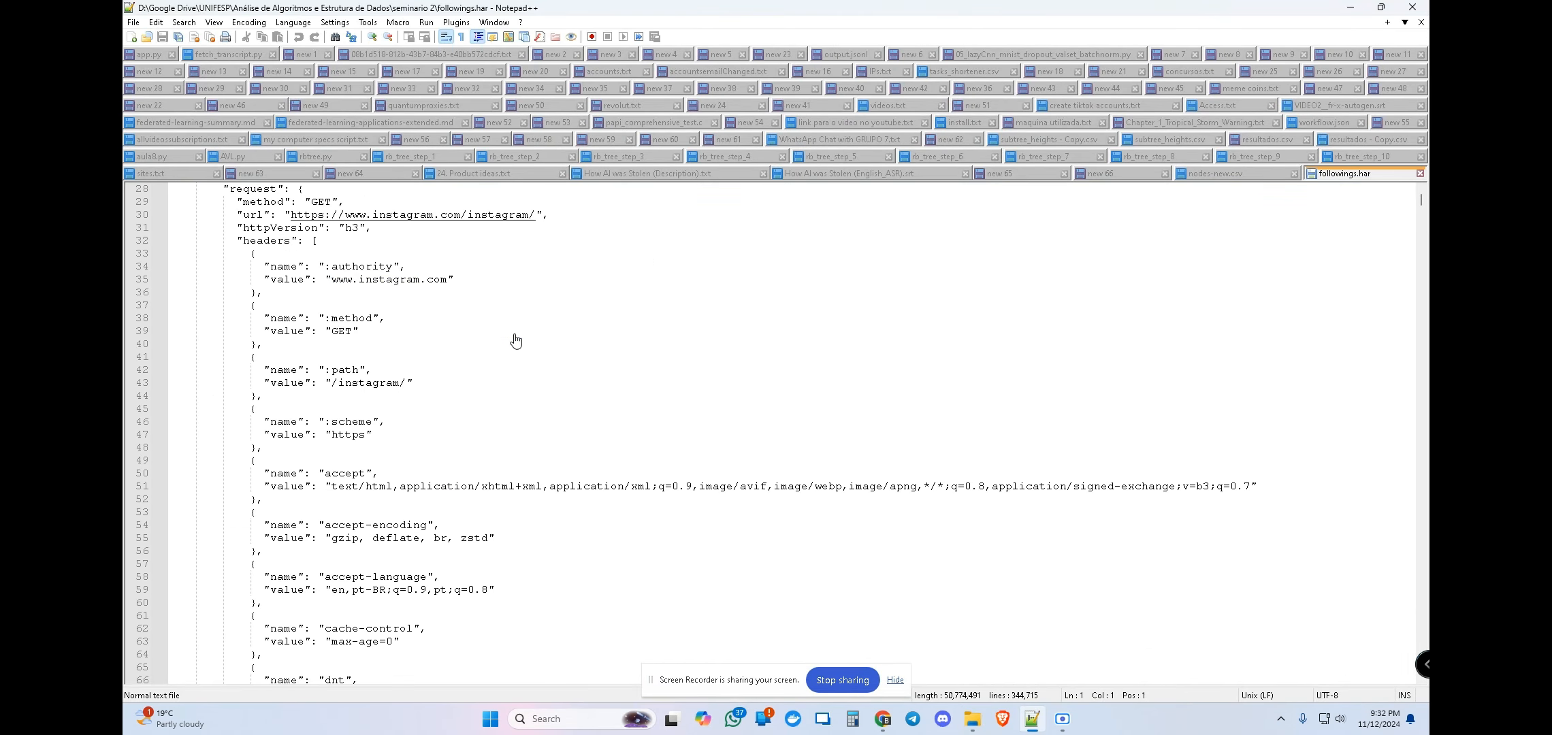
pyautogui.scroll(-20, 515, 339)
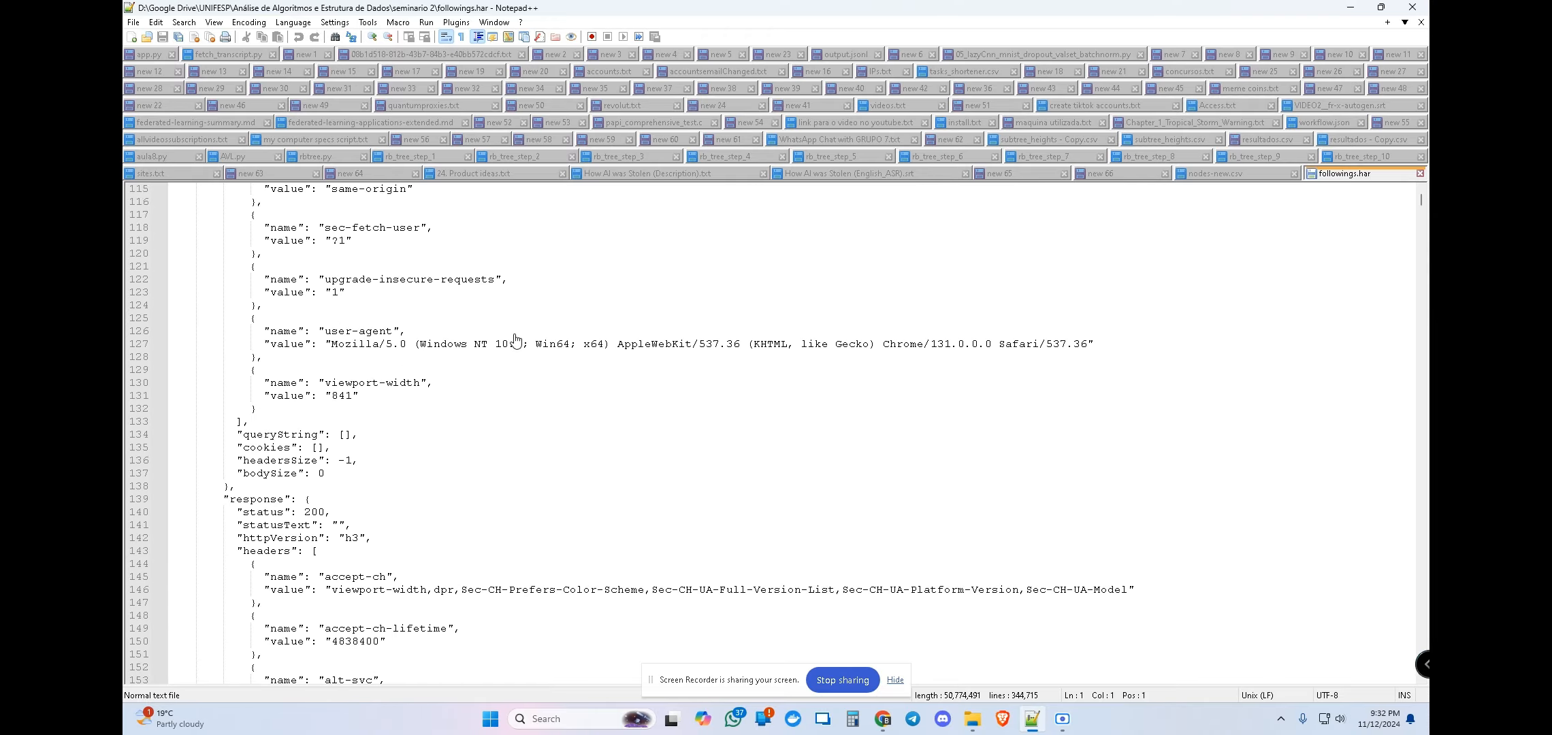
pyautogui.scroll(-20, 516, 339)
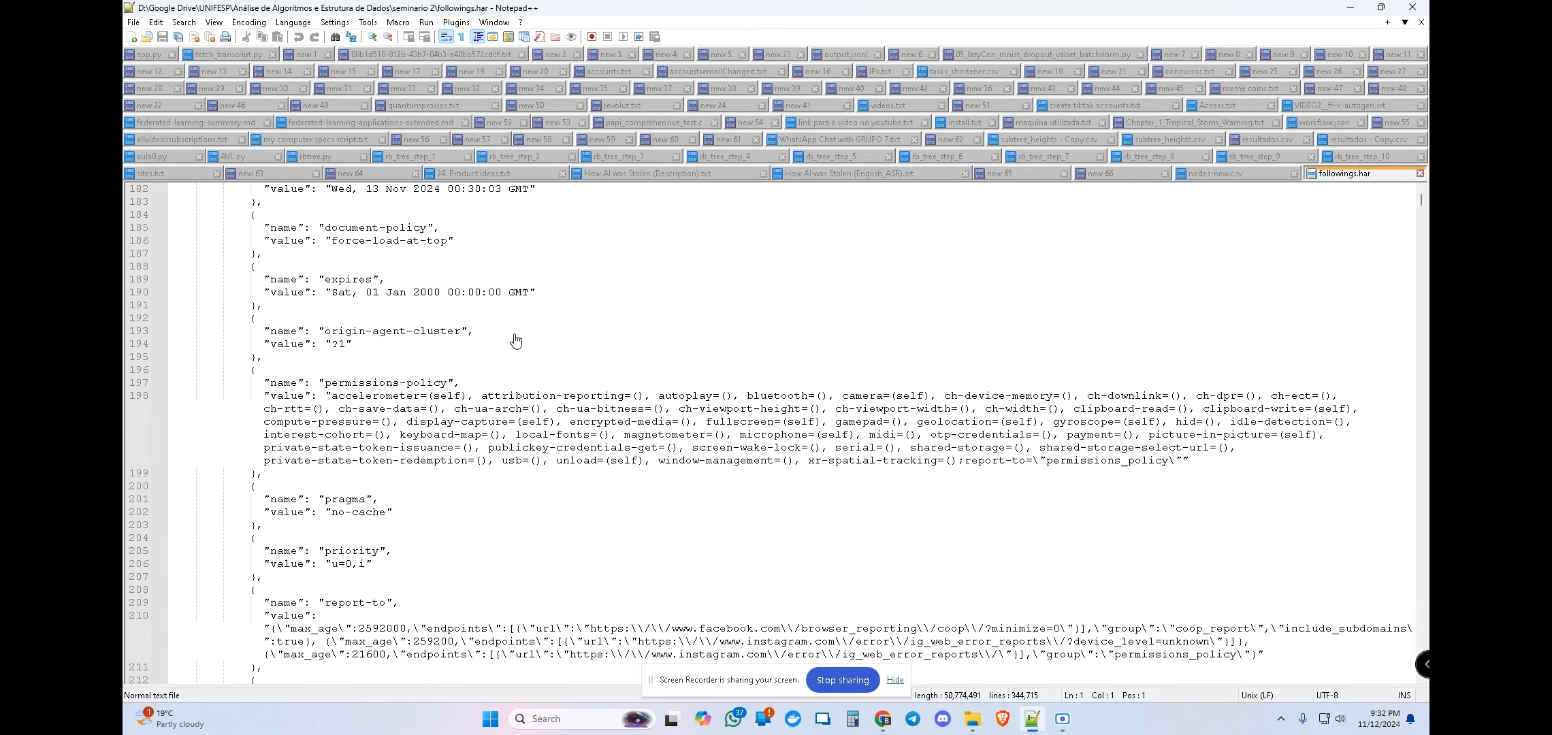
pyautogui.scroll(-20, 515, 339)
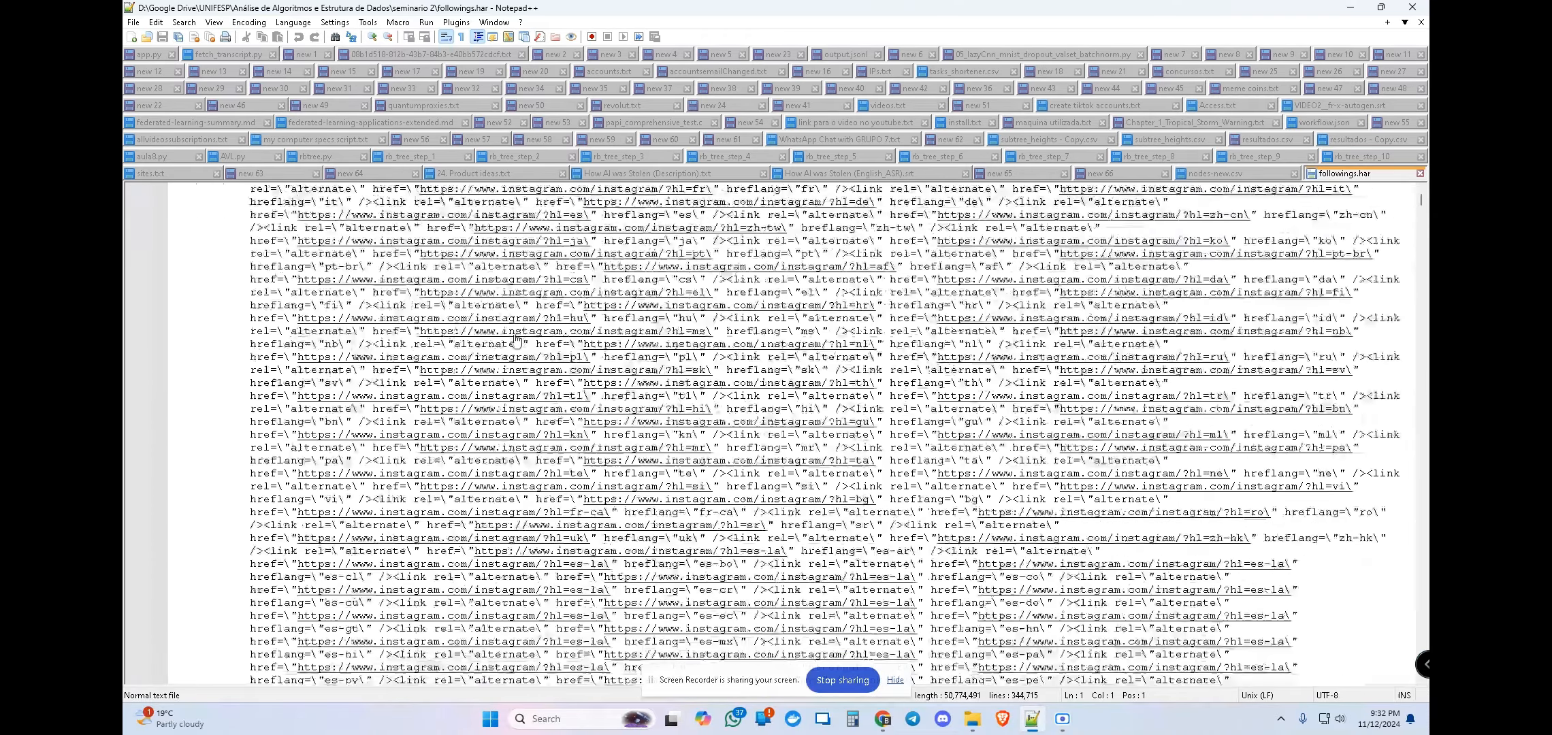
pyautogui.scroll(-20, 515, 339)
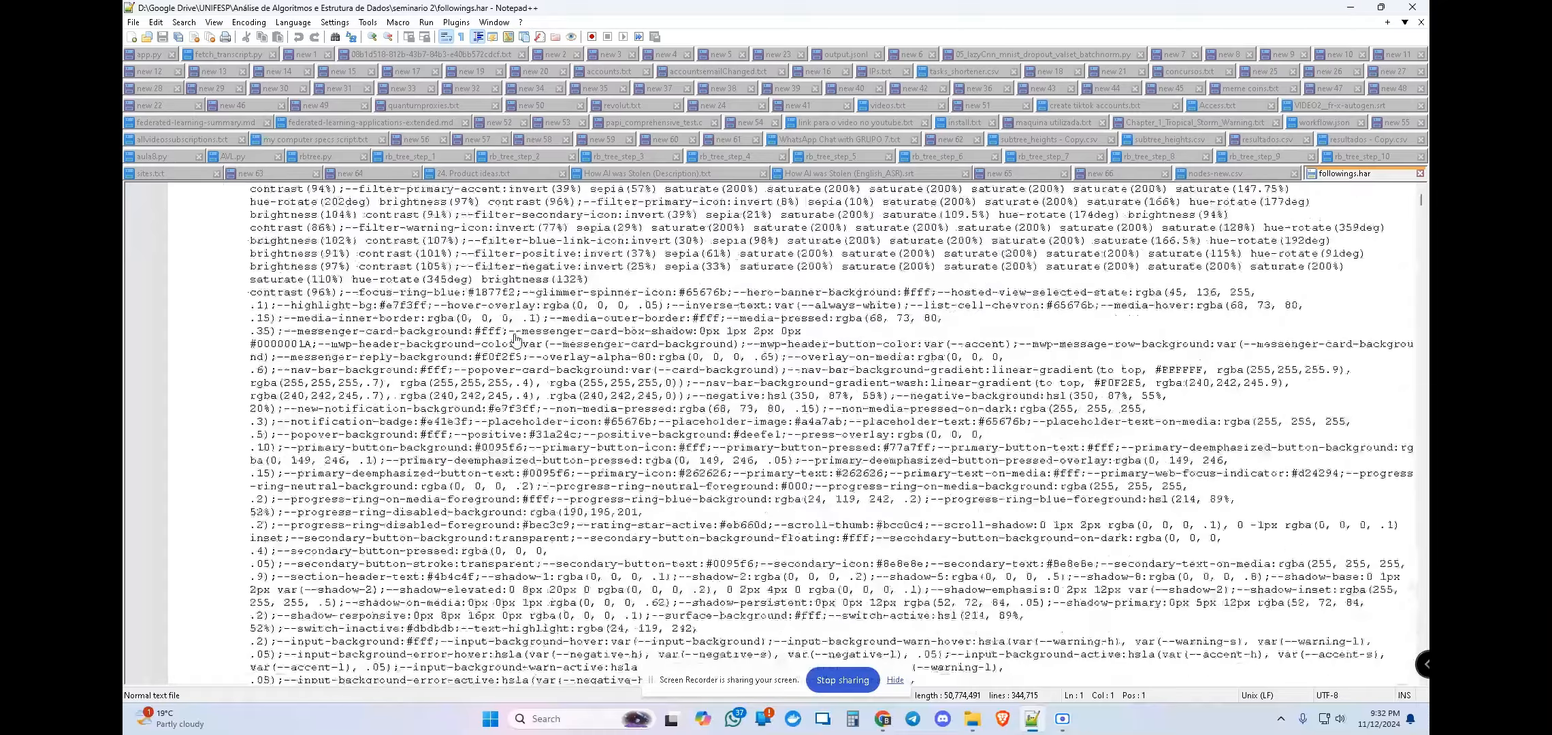
pyautogui.scroll(-20, 515, 339)
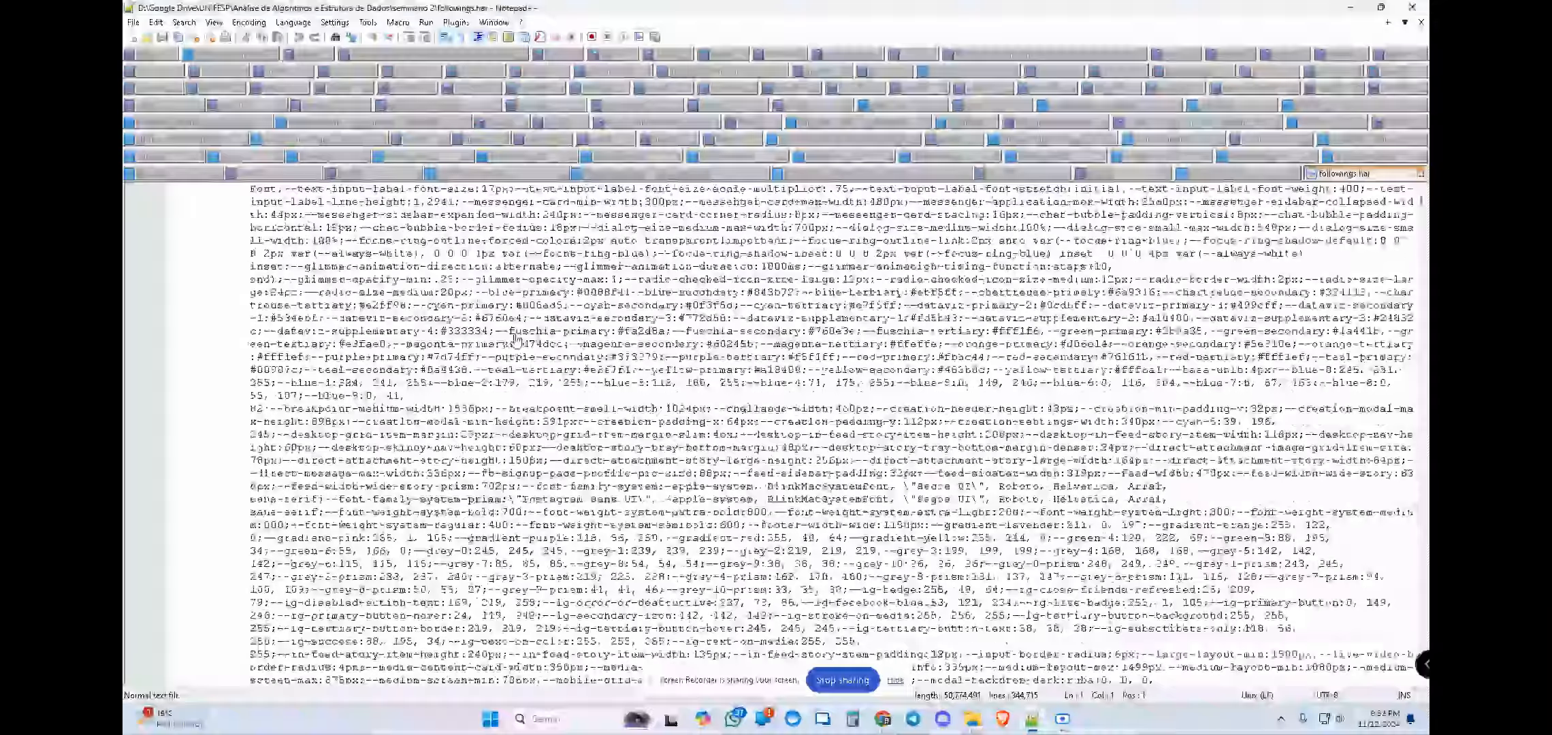
pyautogui.scroll(-4, 515, 338)
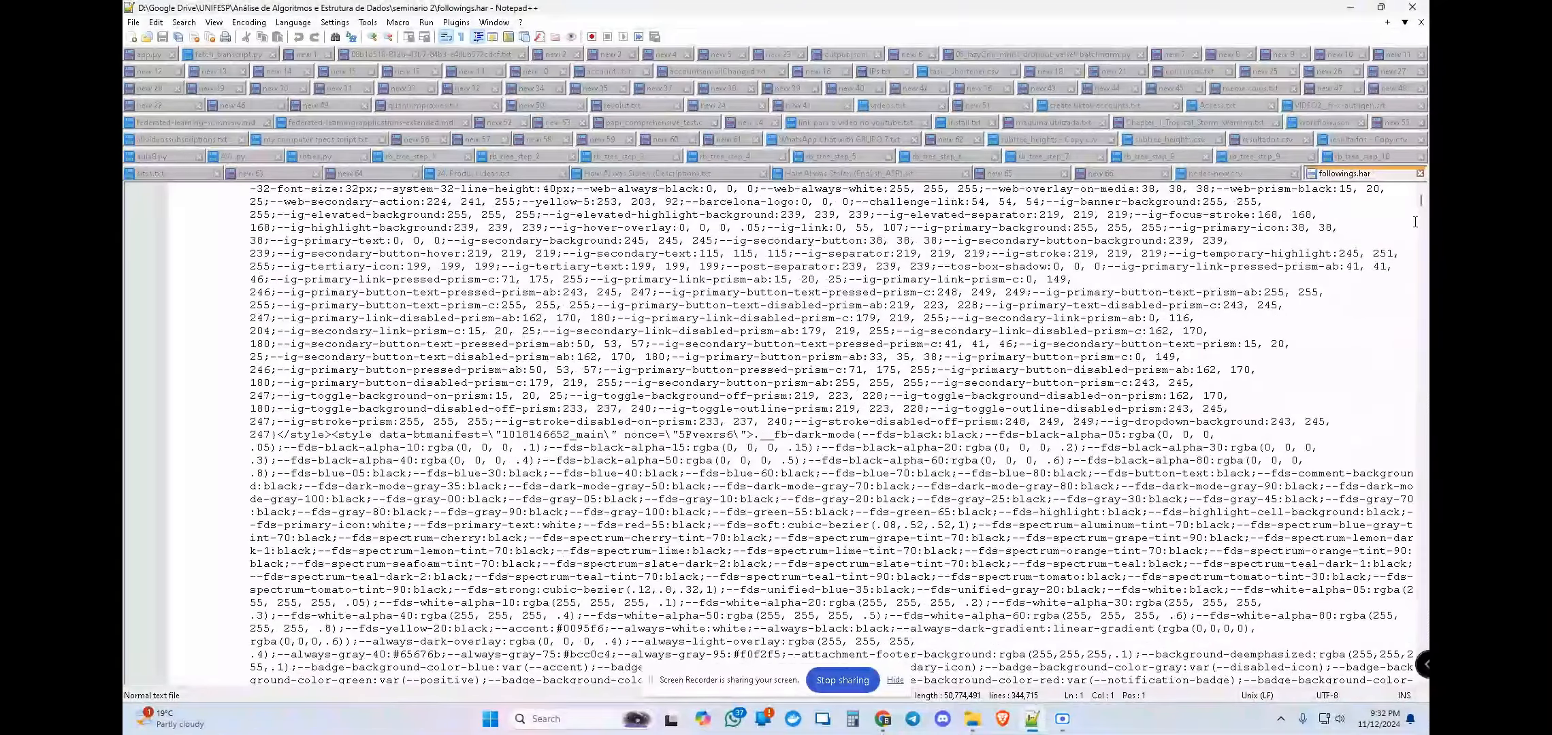
pyautogui.moveTo(1422, 211); pyautogui.dragTo(1422, 328)
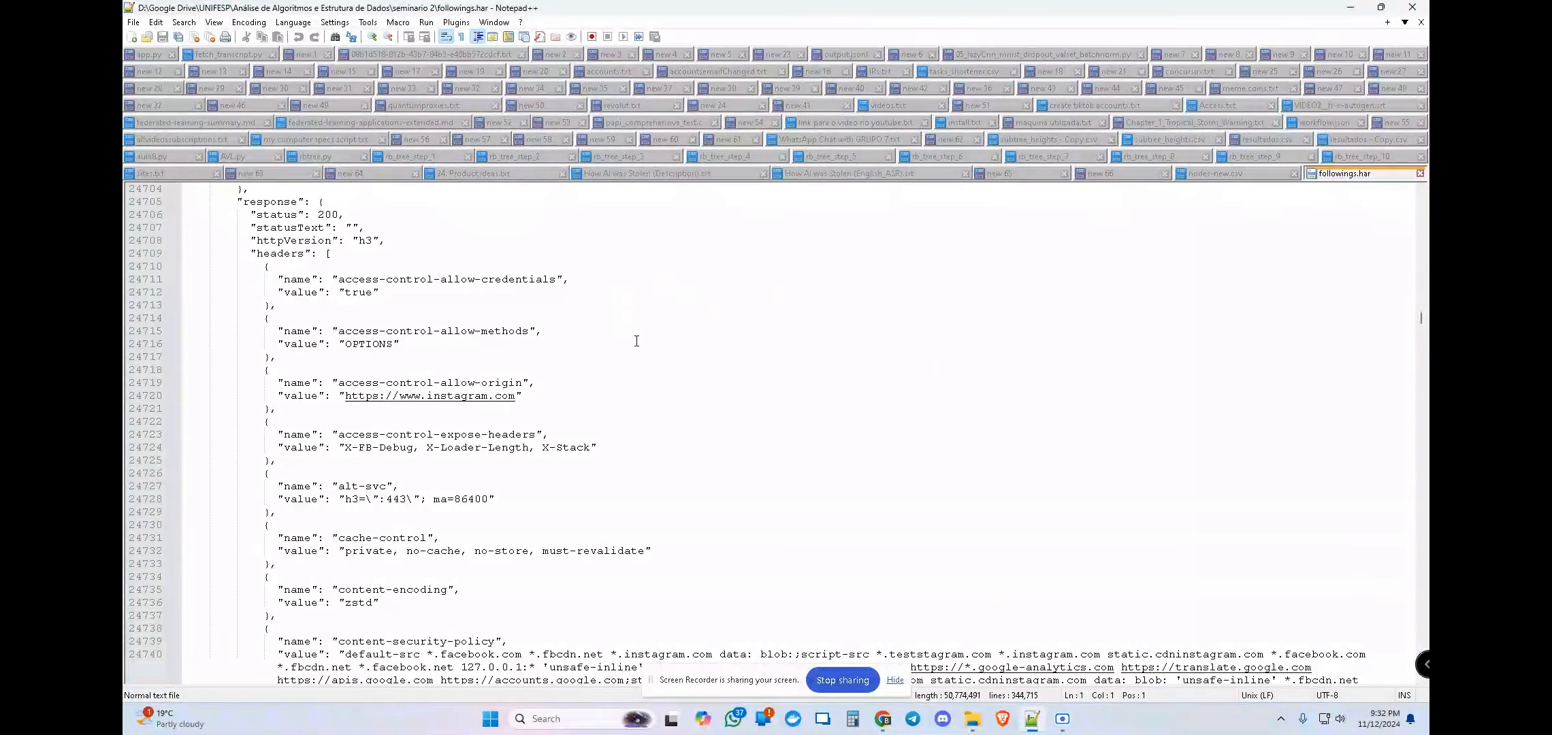
pyautogui.scroll(-20, 704, 445)
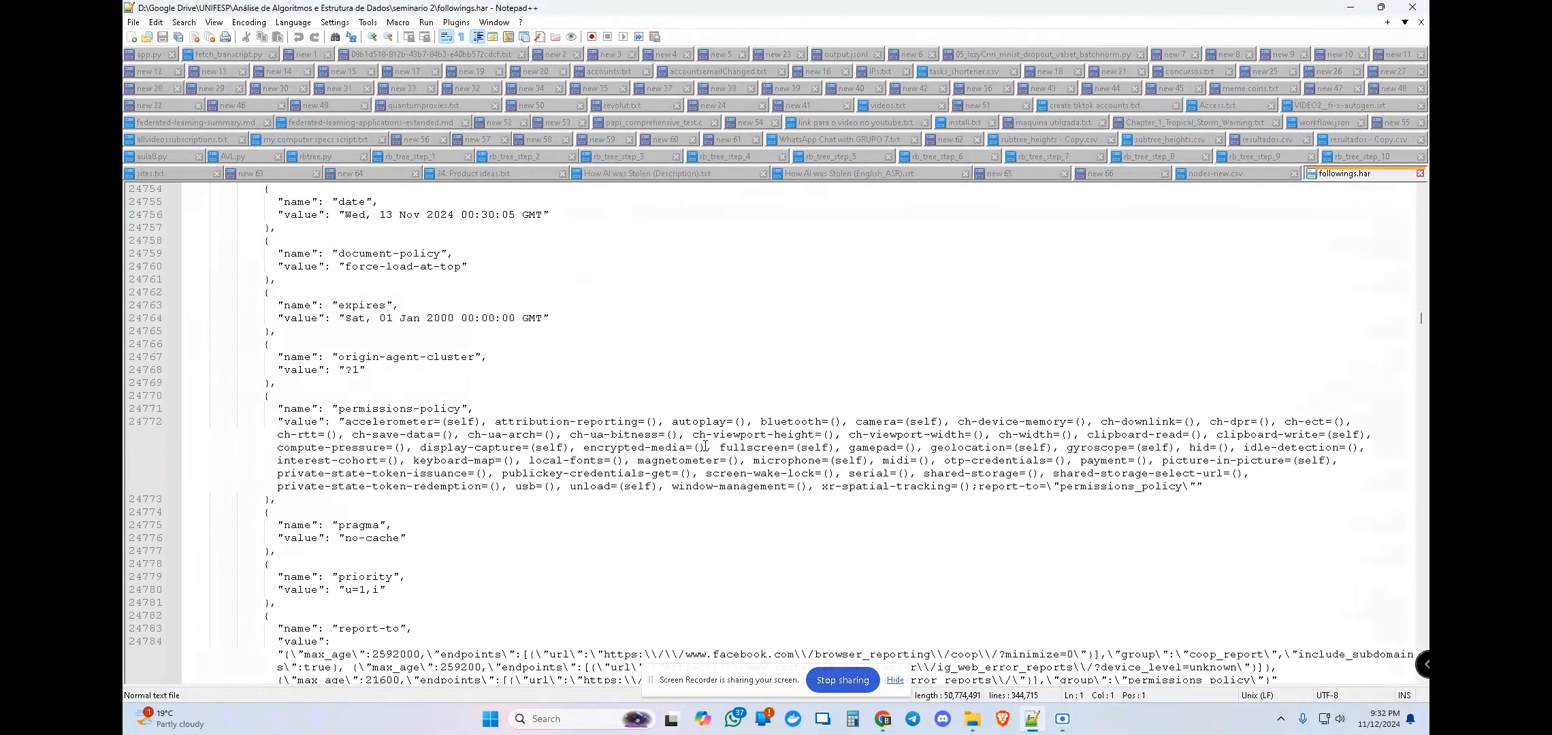
pyautogui.scroll(-6, 705, 445)
pyautogui.scroll(7, 705, 446)
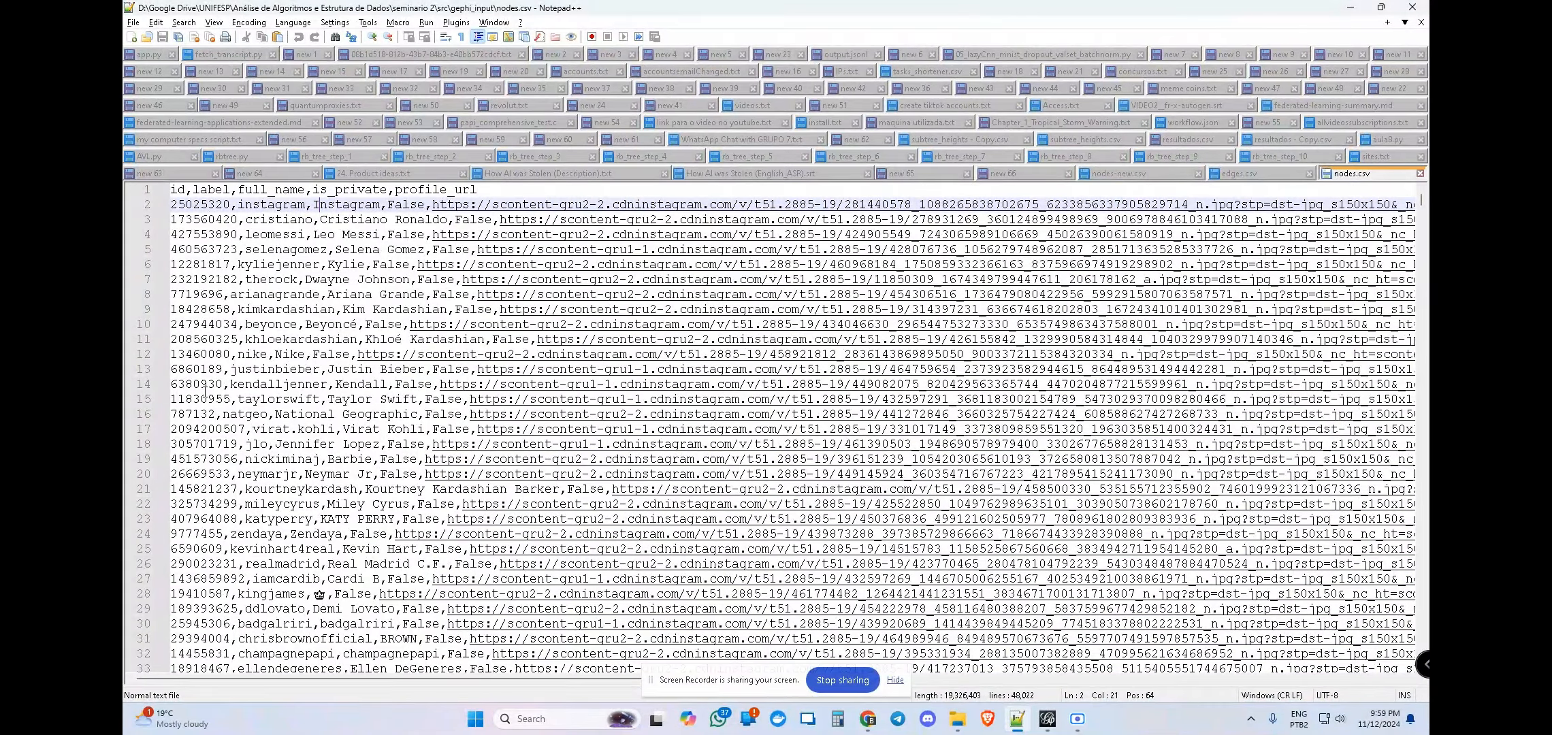
# - Examine the id, label and full_name values in the first rows of nodes.csv
pyautogui.doubleClick(202, 204)
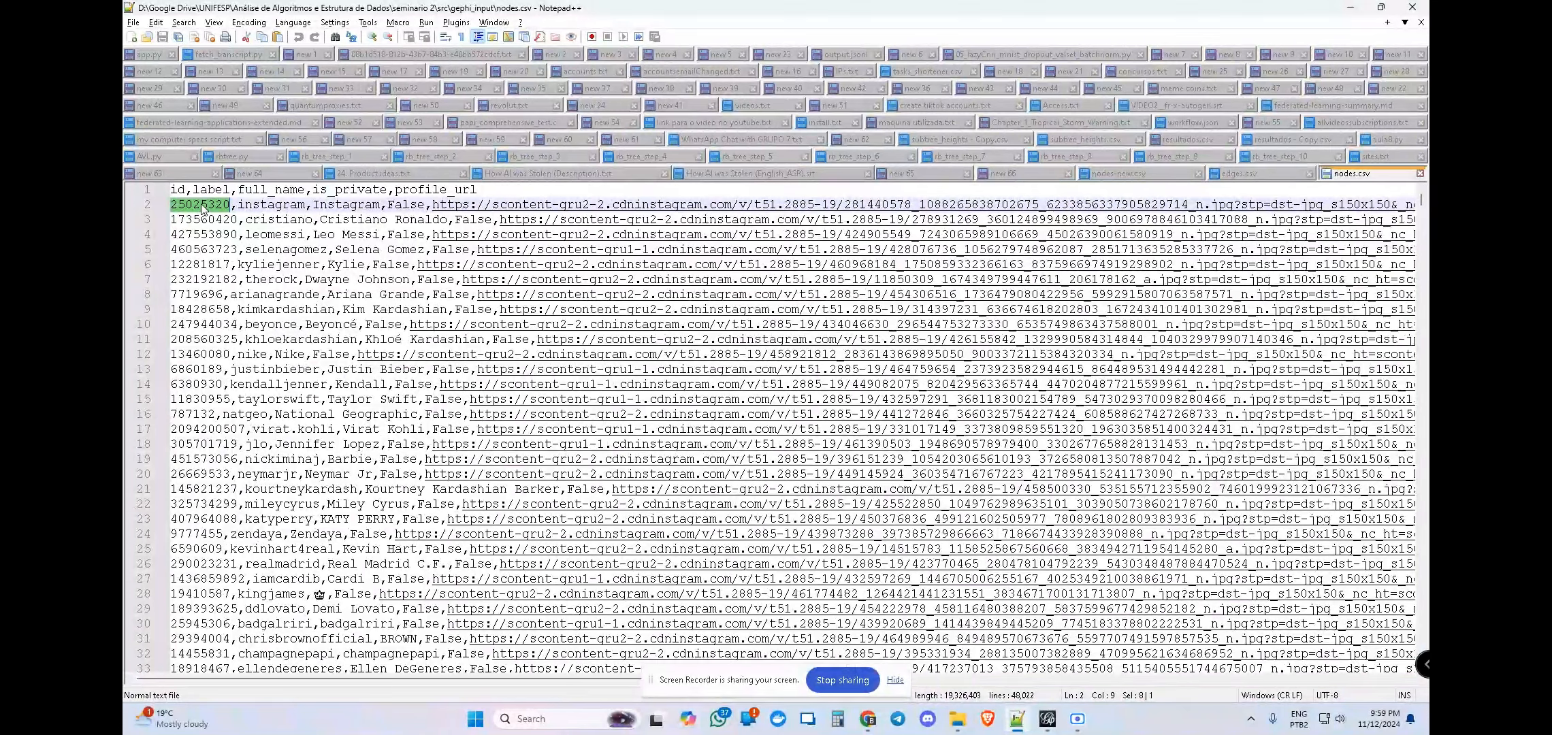
pyautogui.doubleClick(271, 206)
pyautogui.click(323, 219)
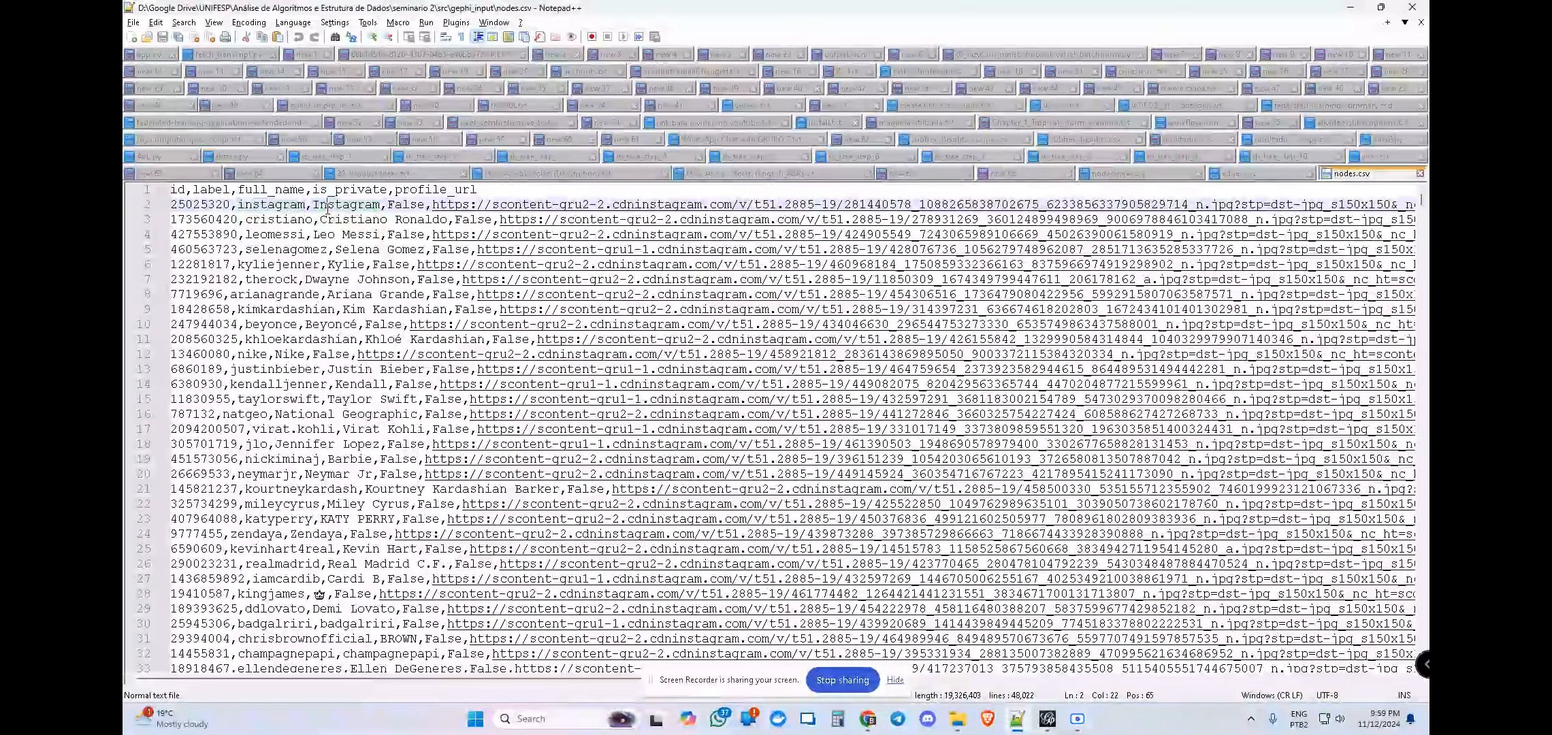
pyautogui.moveTo(323, 219); pyautogui.dragTo(449, 226)
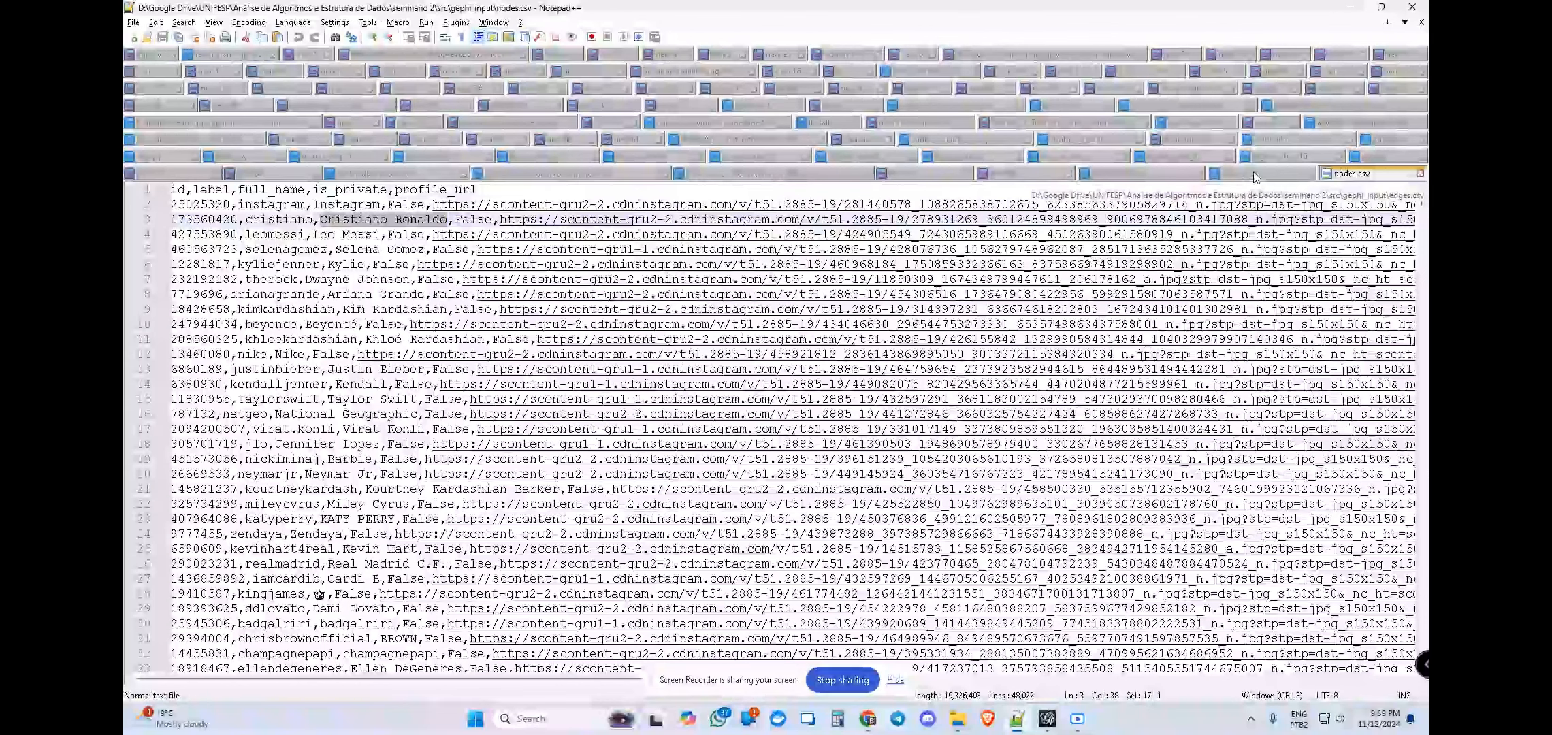
# - Review the source and target ID pairs in edges.csv against the account records in nodes.csv
pyautogui.click(1246, 176)
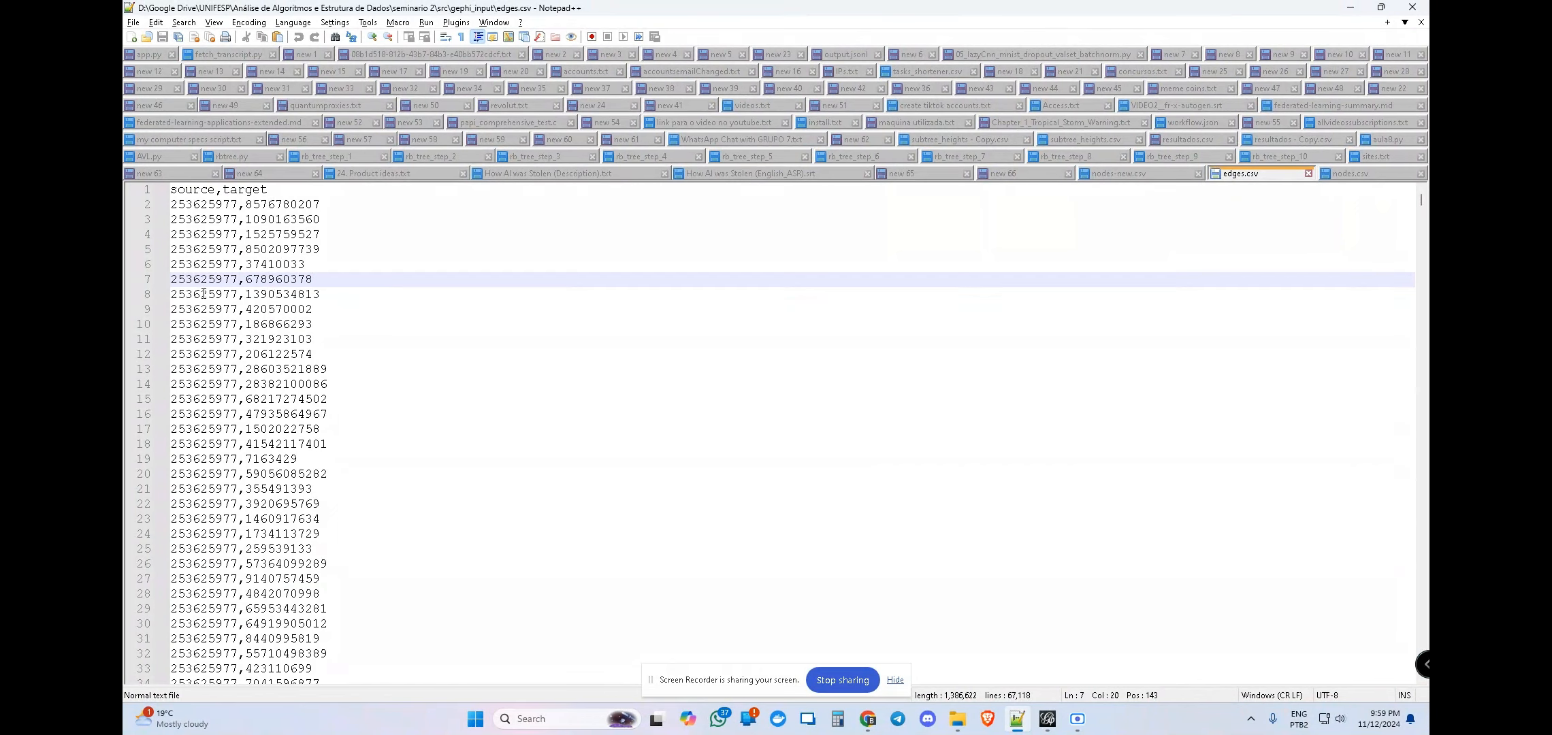
pyautogui.click(1364, 174)
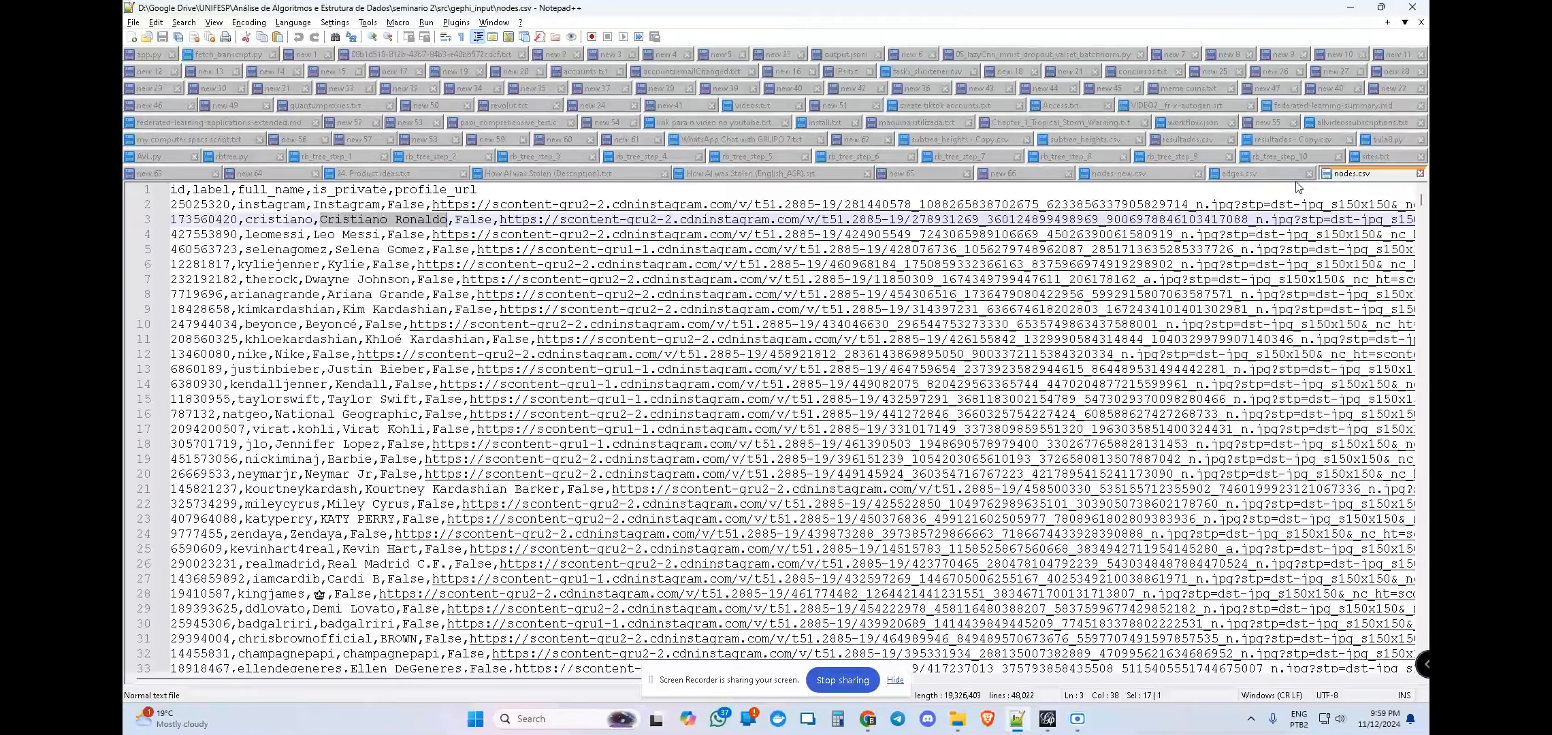
pyautogui.click(1255, 174)
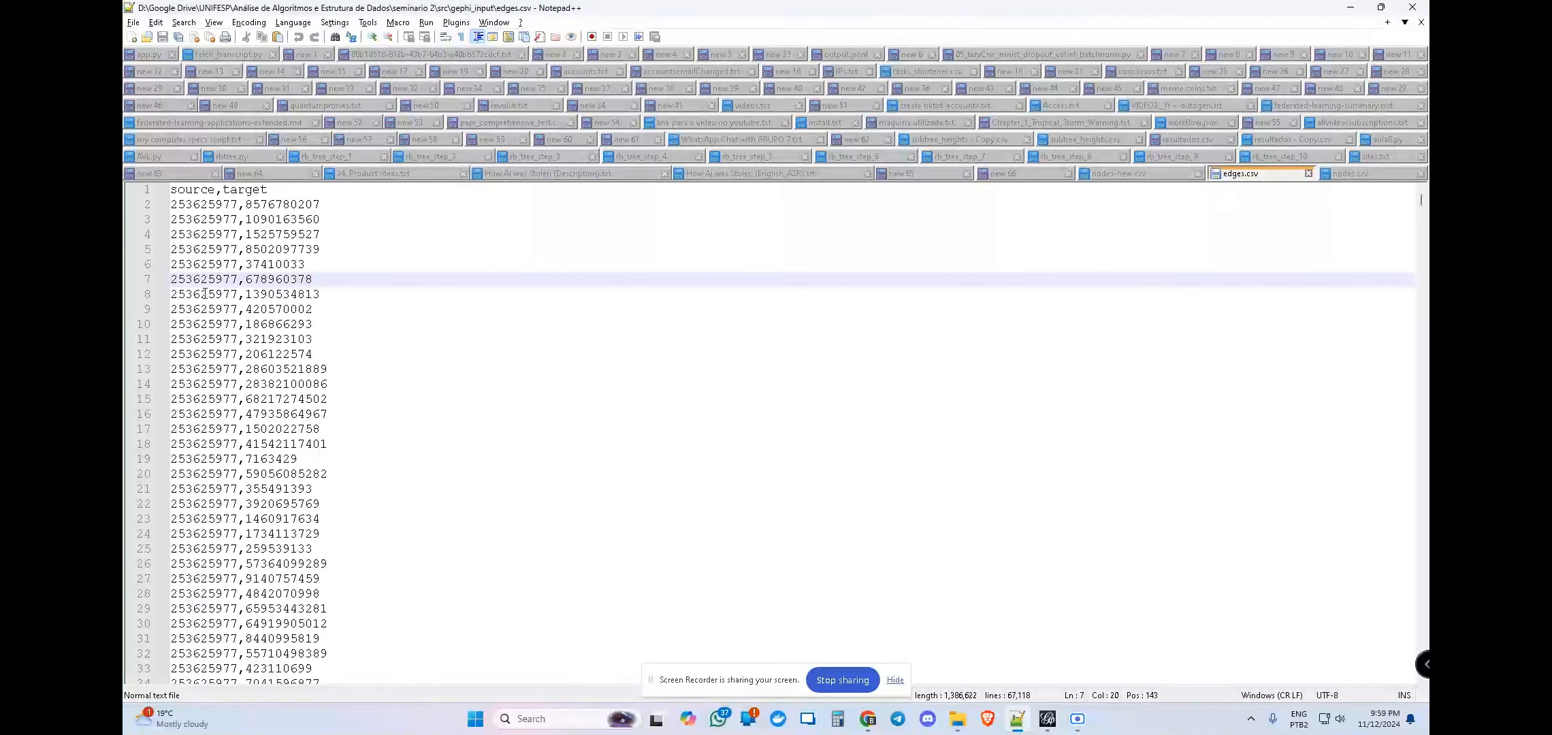
pyautogui.scroll(-3, 232, 426)
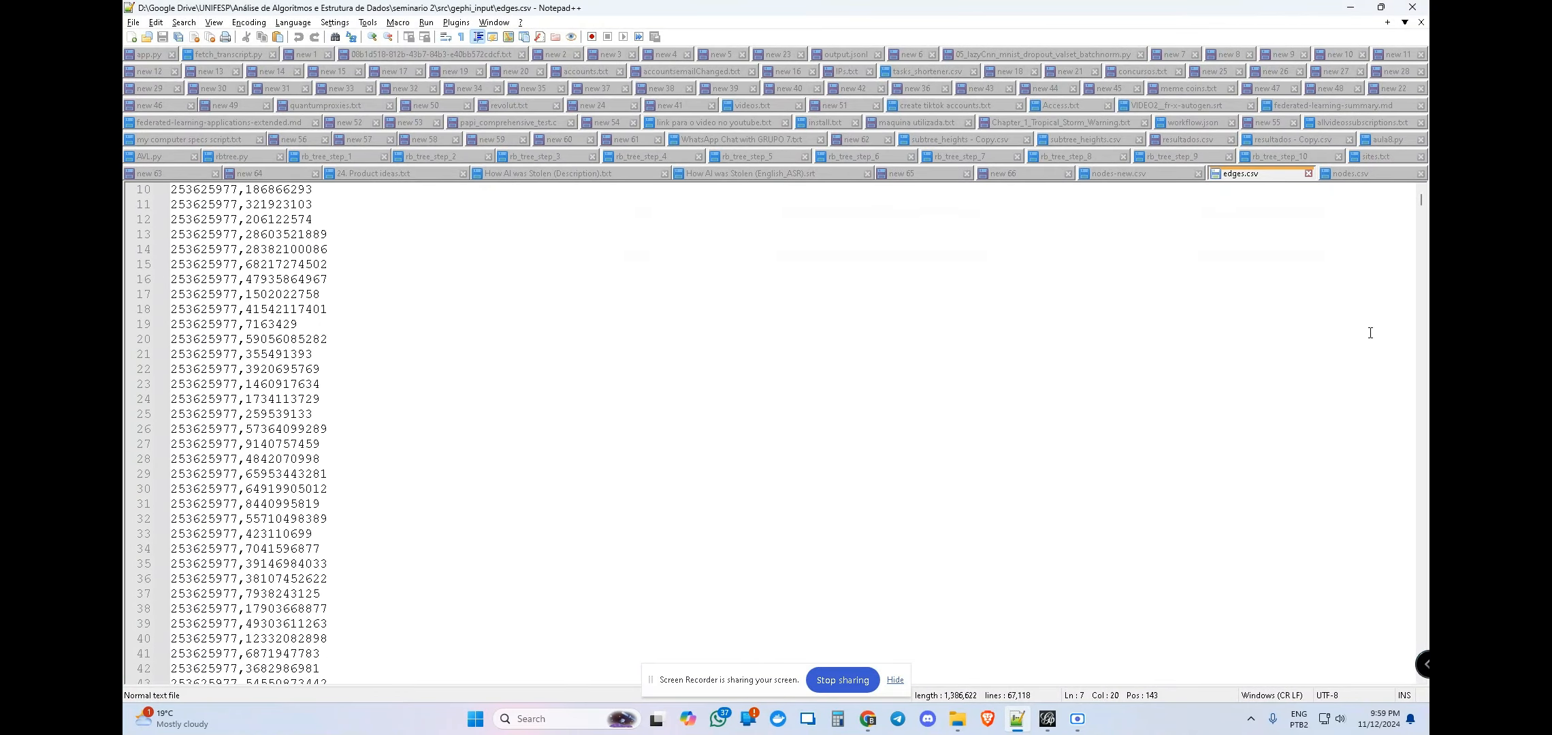
pyautogui.moveTo(1423, 199); pyautogui.dragTo(1424, 245)
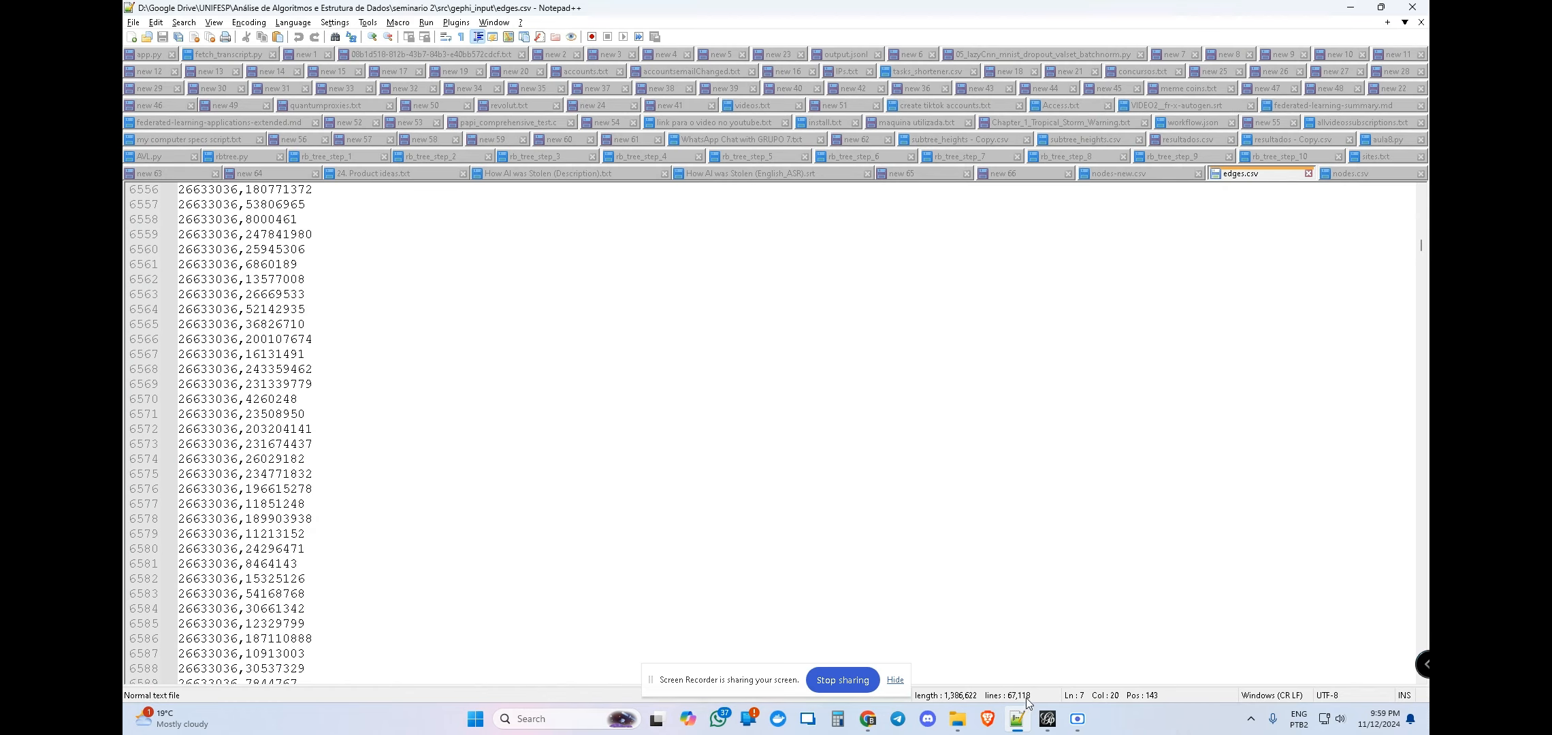
pyautogui.click(1367, 180)
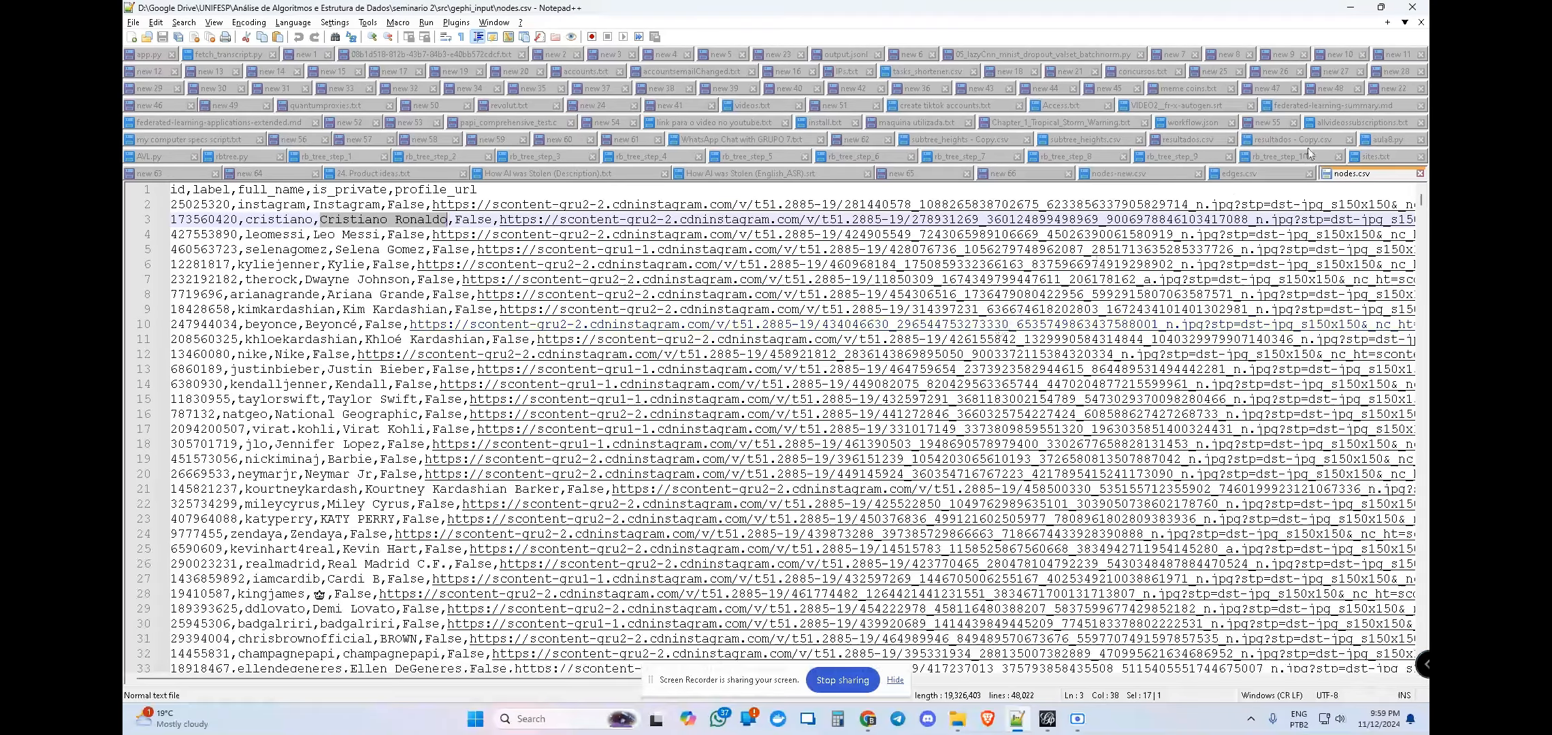
pyautogui.click(1279, 175)
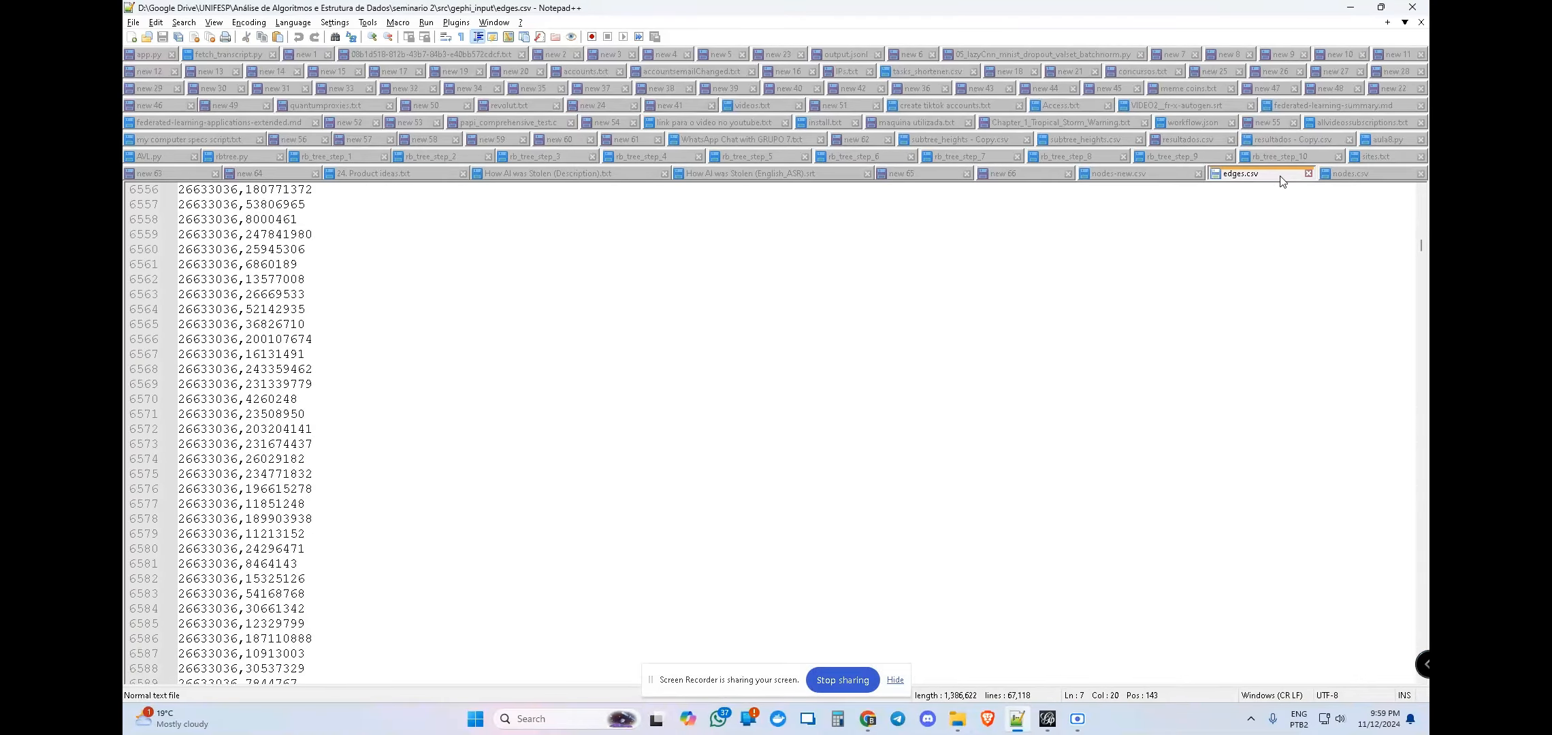
pyautogui.click(1355, 174)
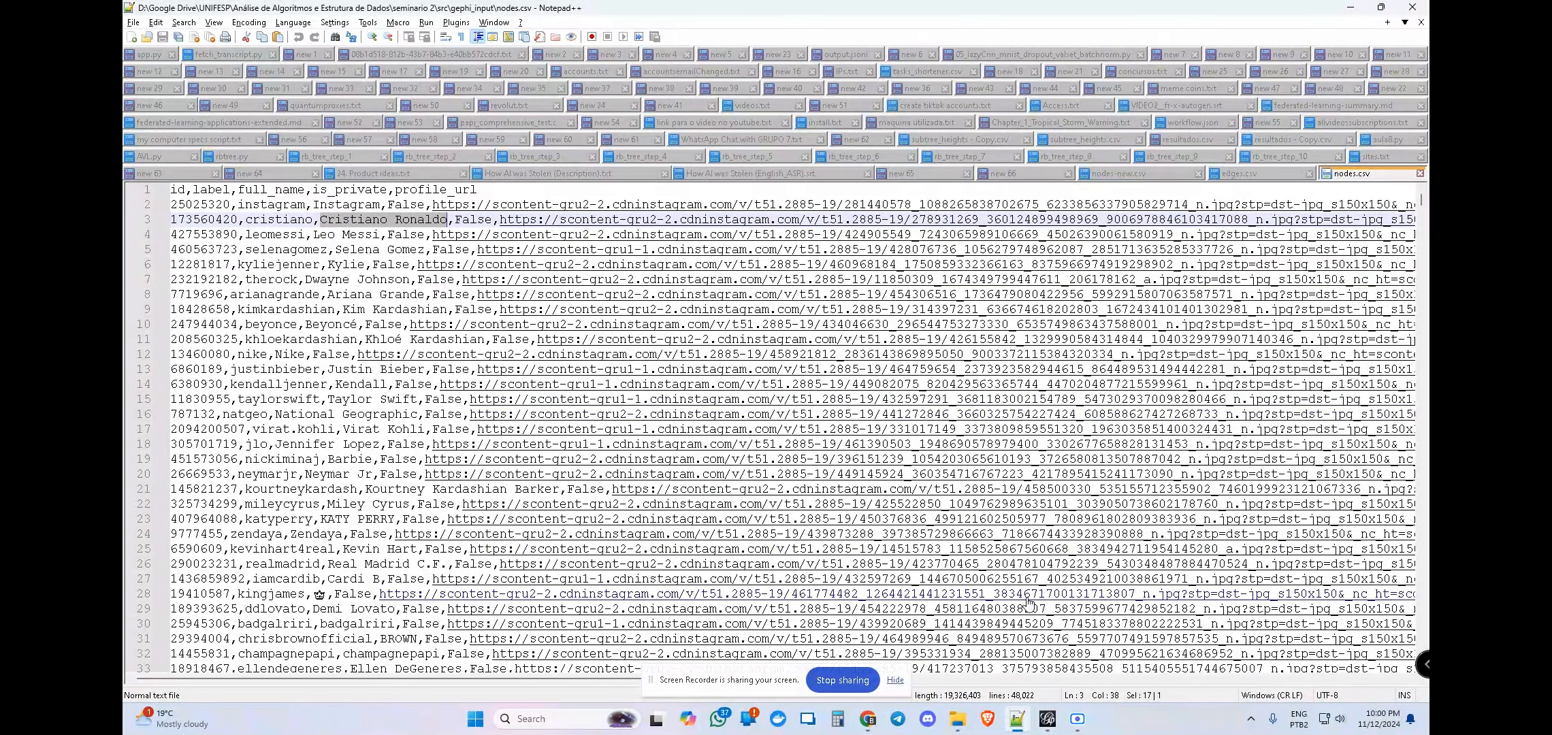
# - Switch to Gephi and create a new project without saving the current one
pyautogui.click(1048, 719)
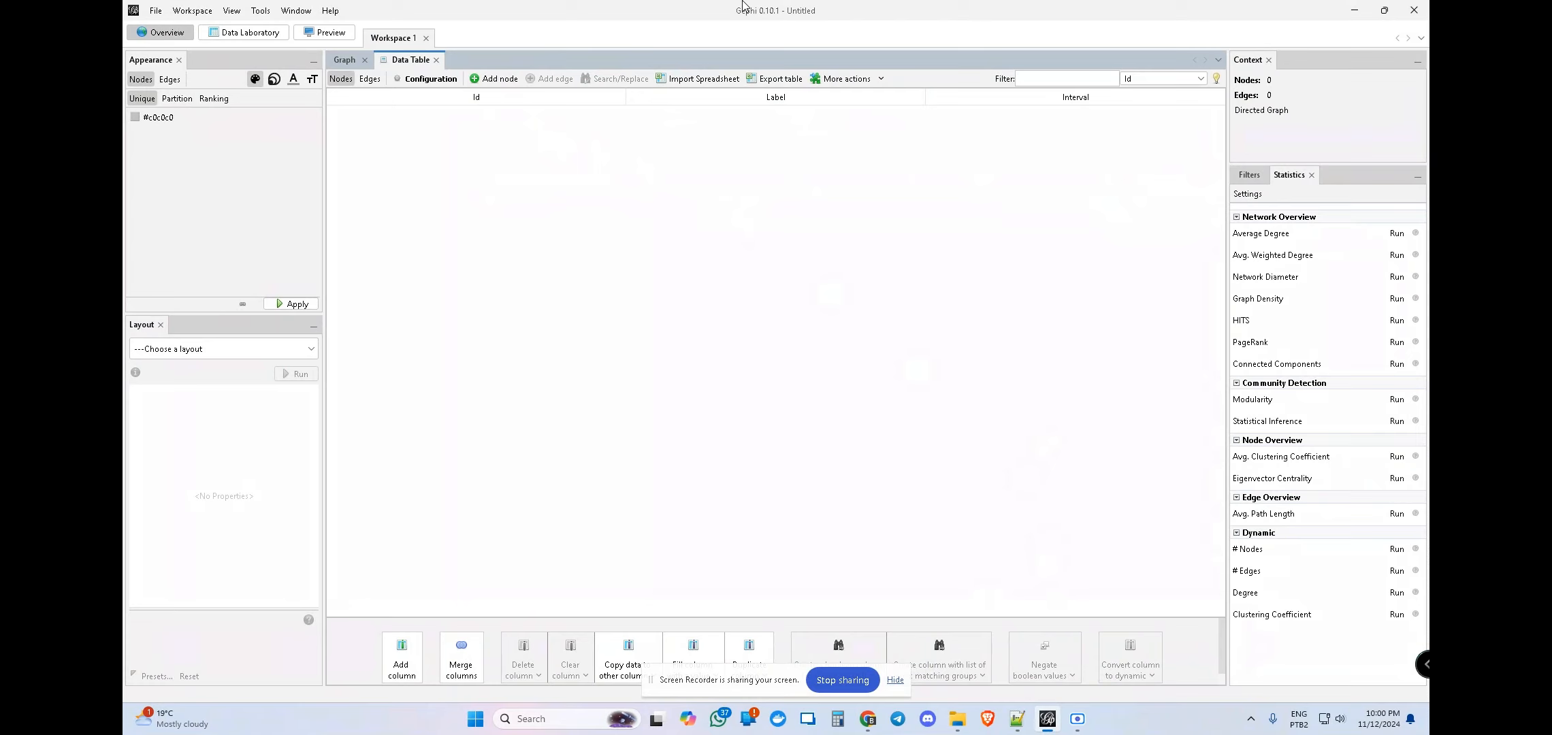
pyautogui.click(156, 12)
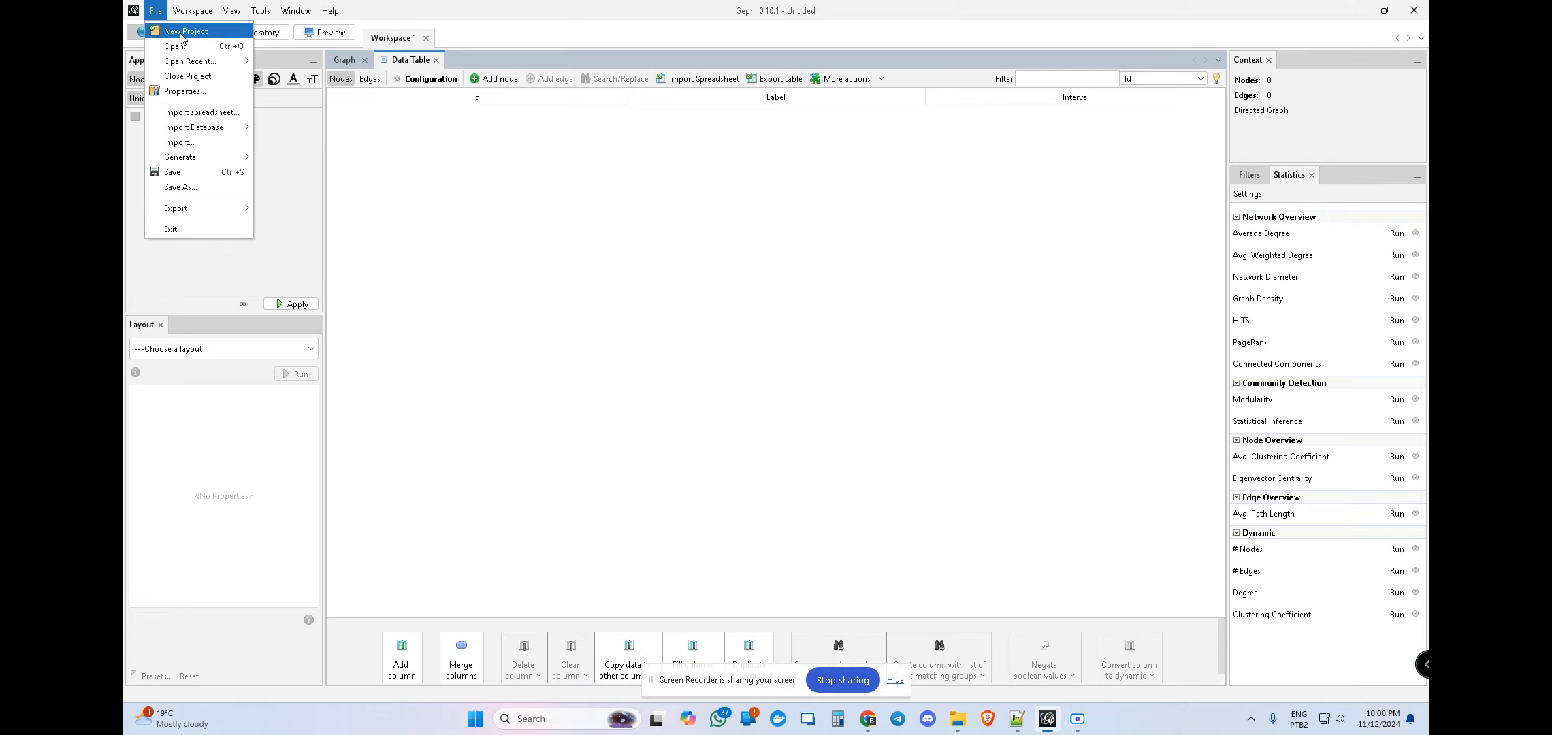
pyautogui.click(183, 34)
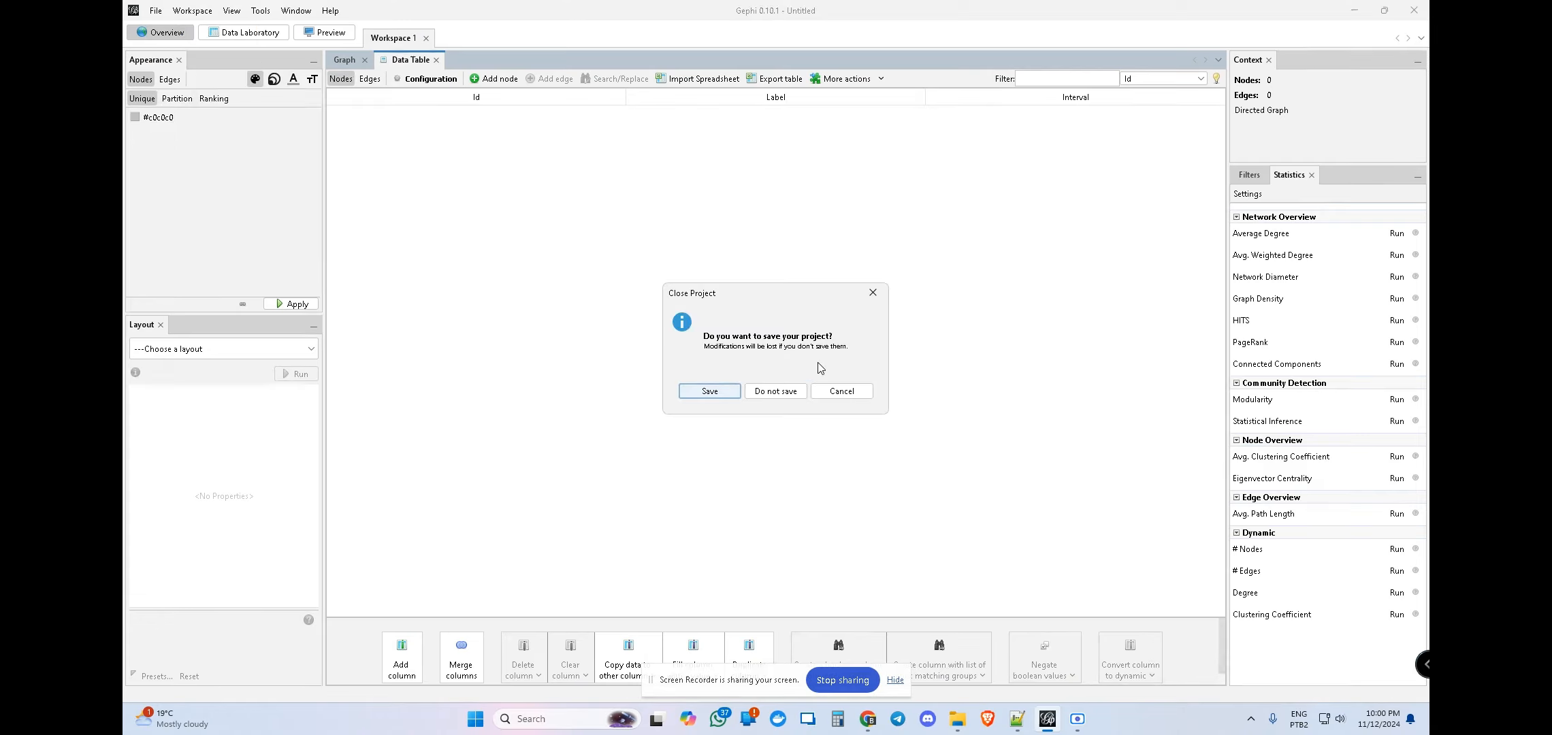
pyautogui.click(775, 392)
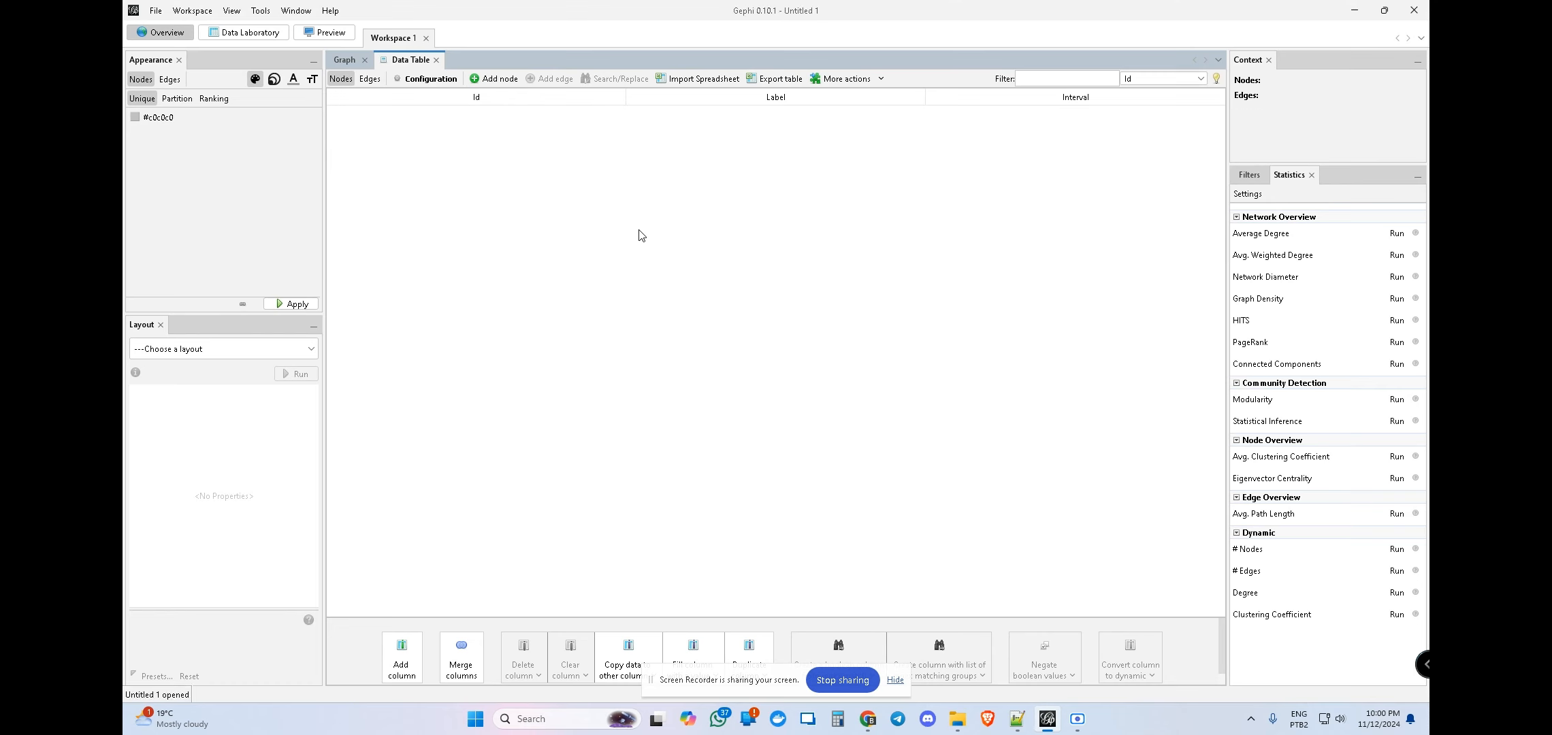
# - Start a spreadsheet import of nodes-new.csv from the gephi_input folder inside src
pyautogui.click(692, 80)
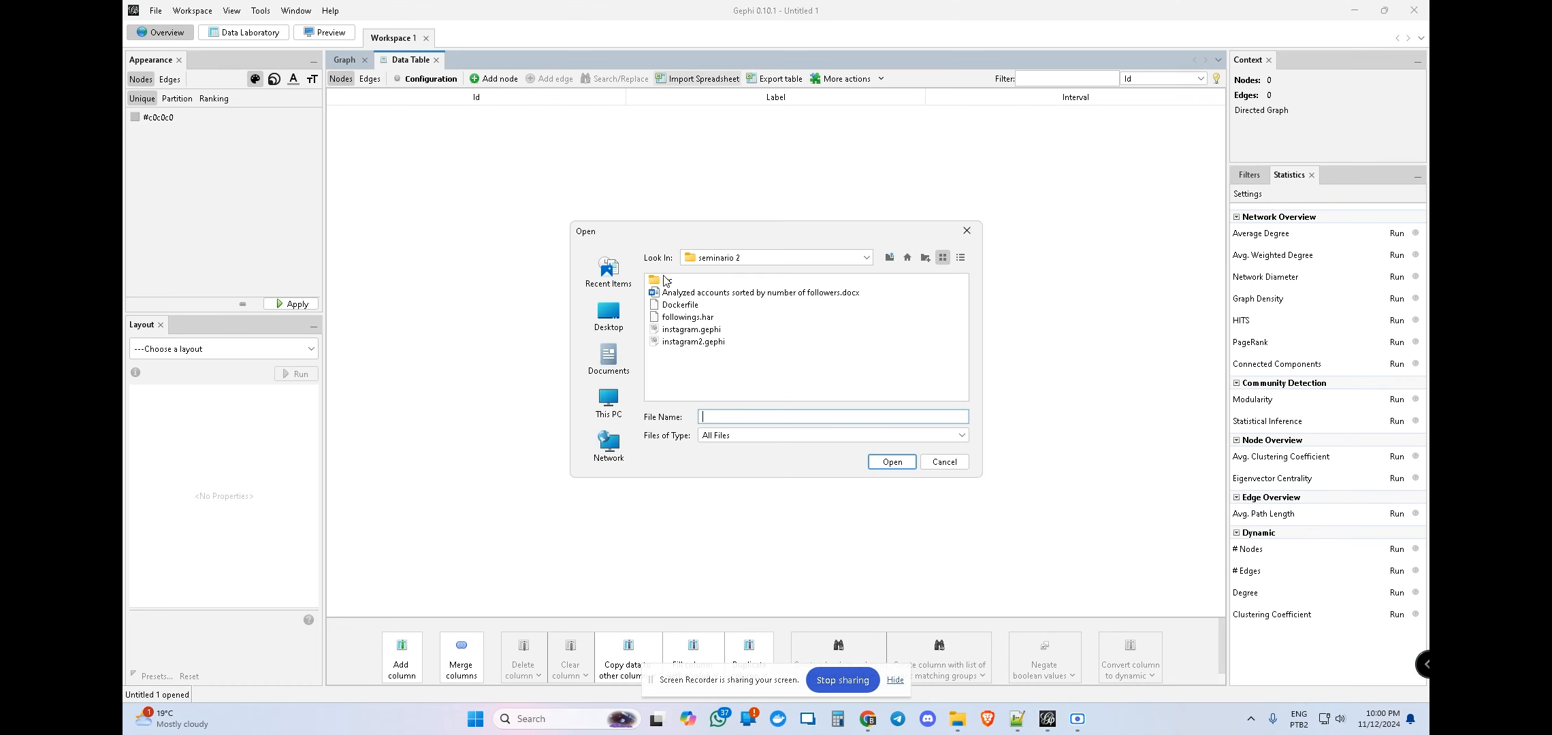
pyautogui.doubleClick(666, 279)
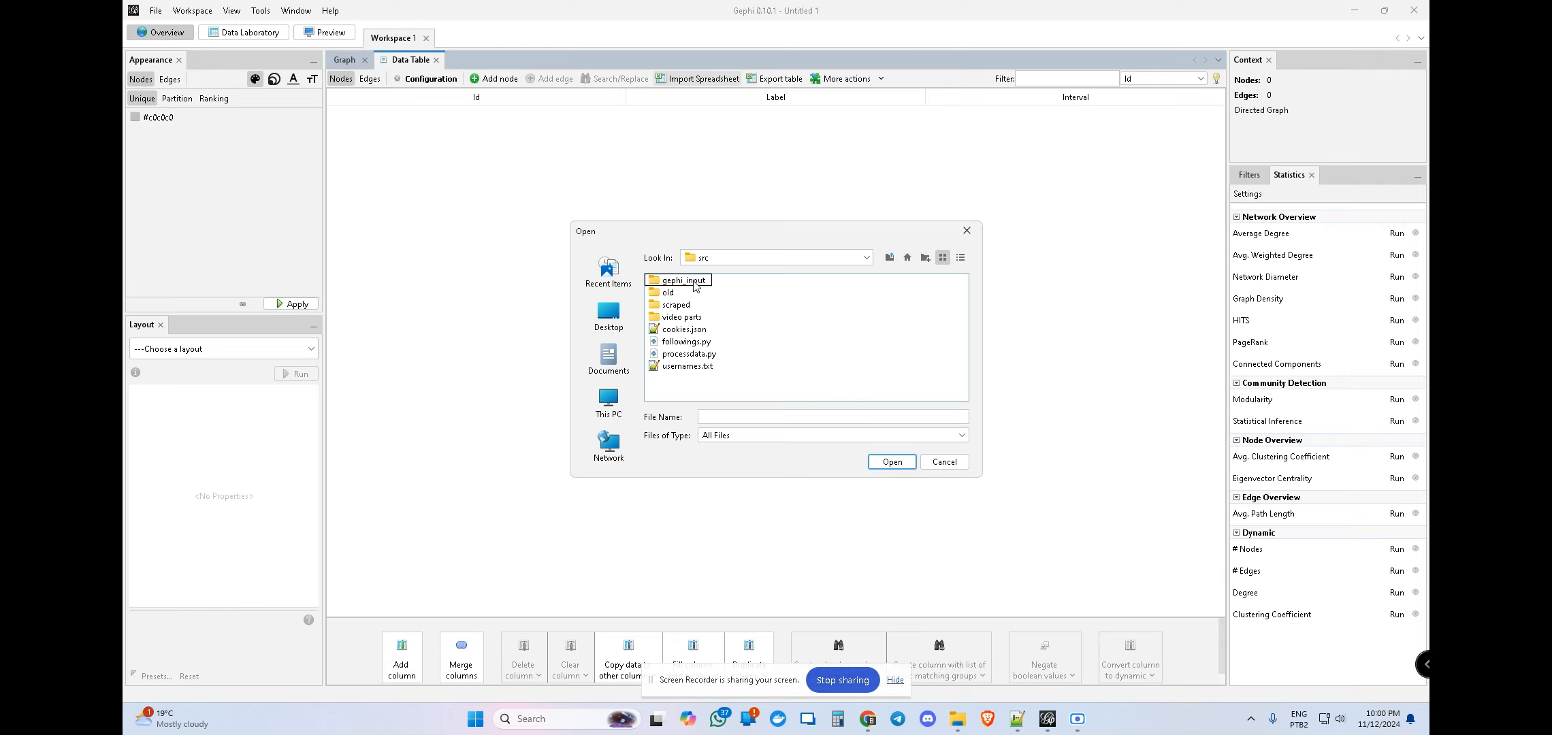
pyautogui.click(694, 284)
pyautogui.doubleClick(694, 284)
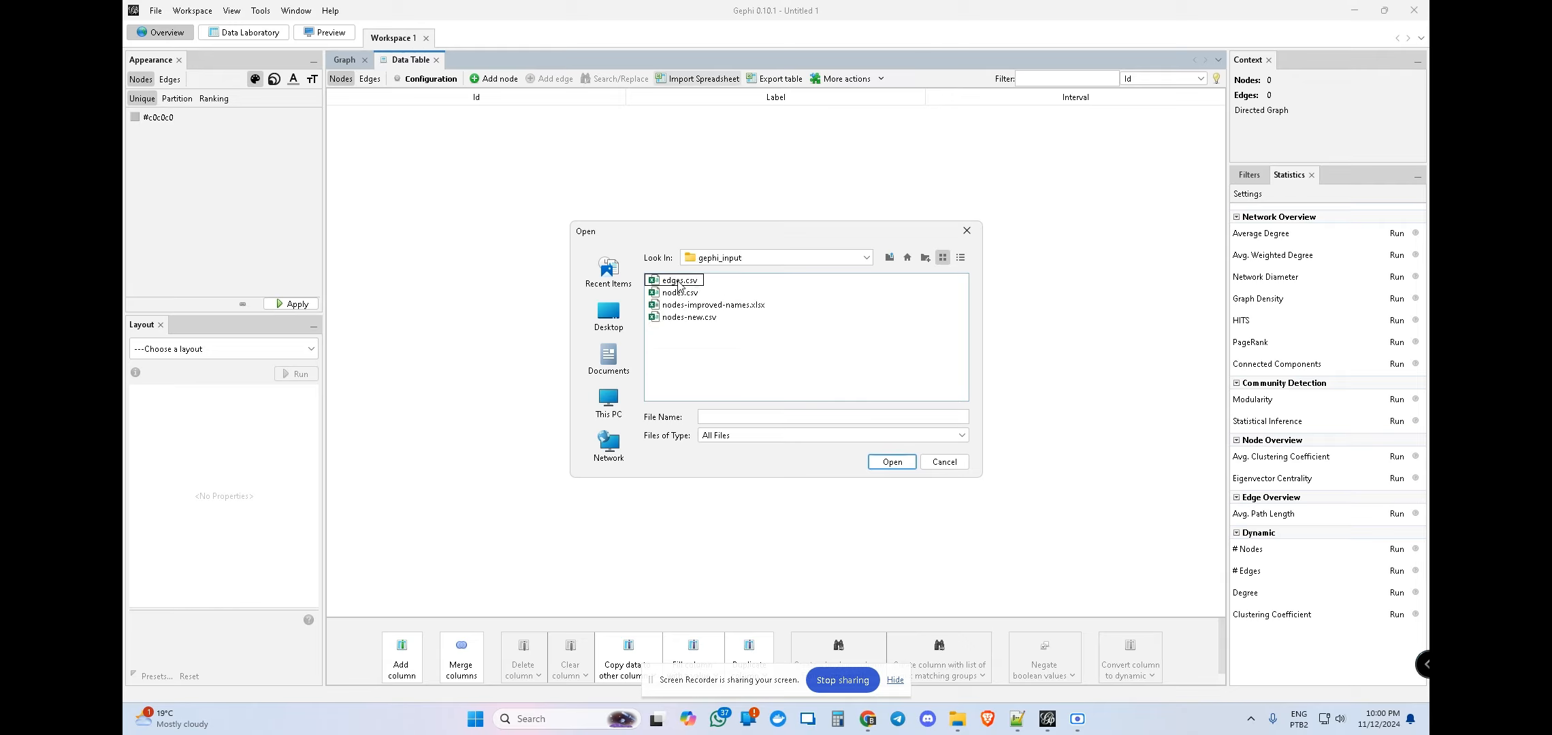
pyautogui.click(678, 319)
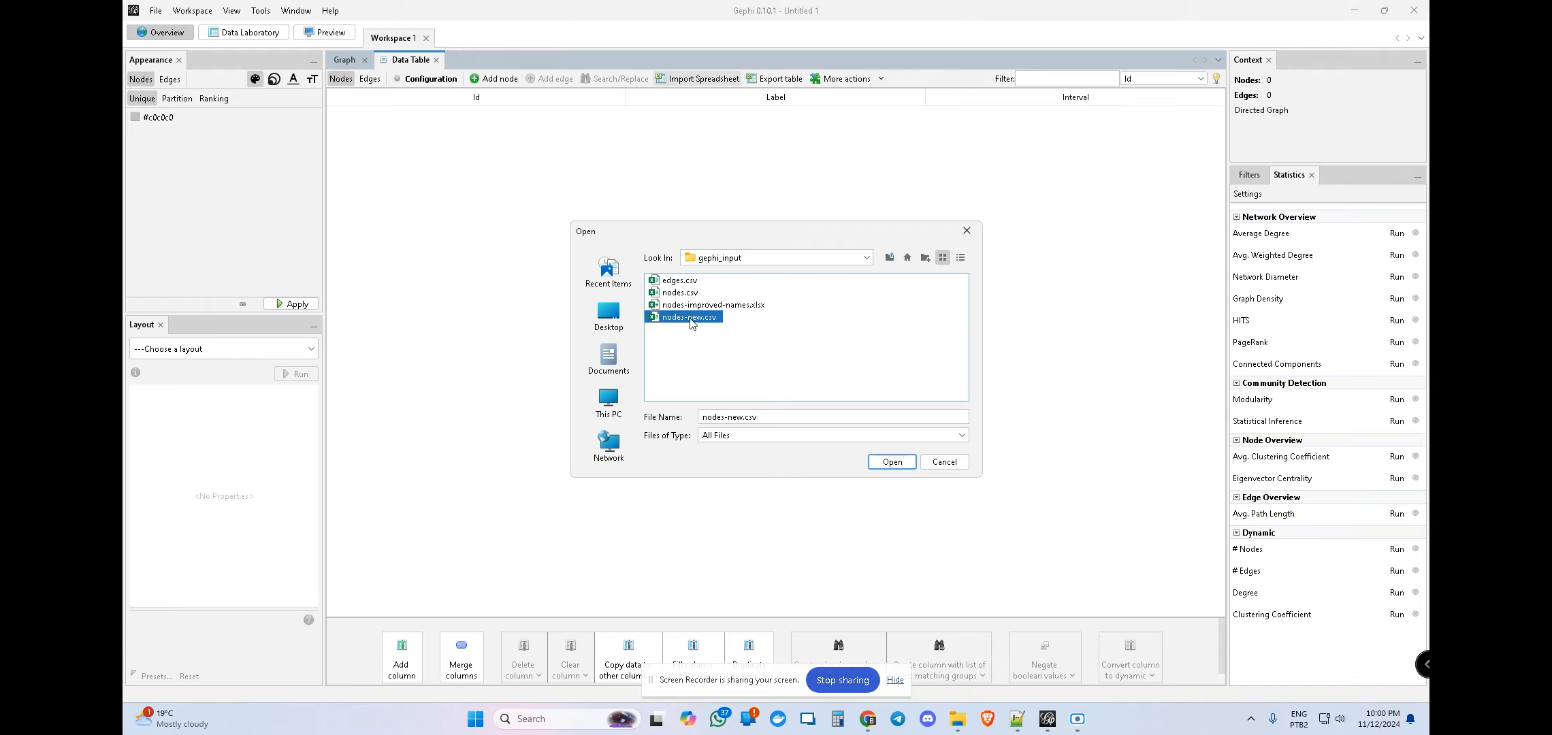
pyautogui.click(891, 462)
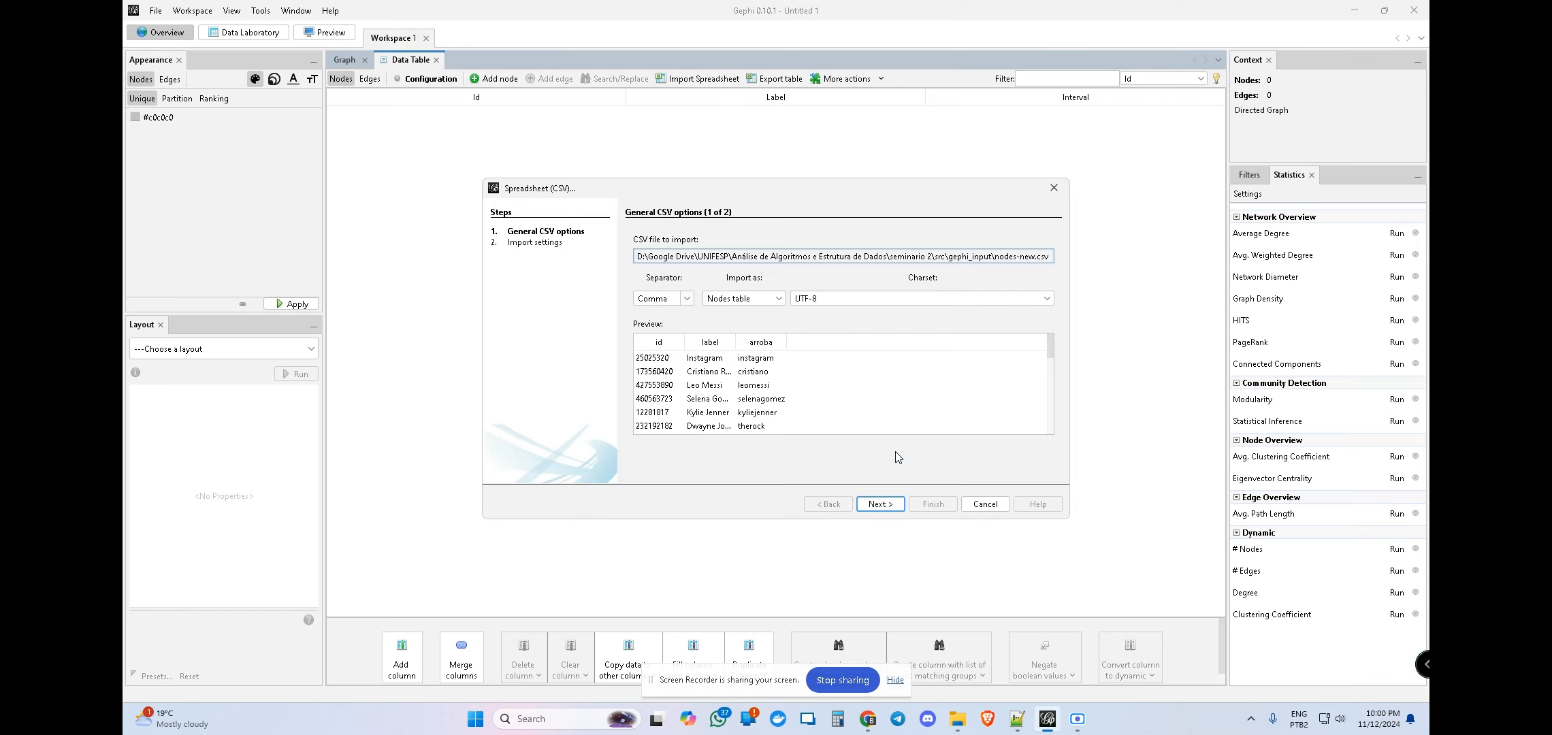
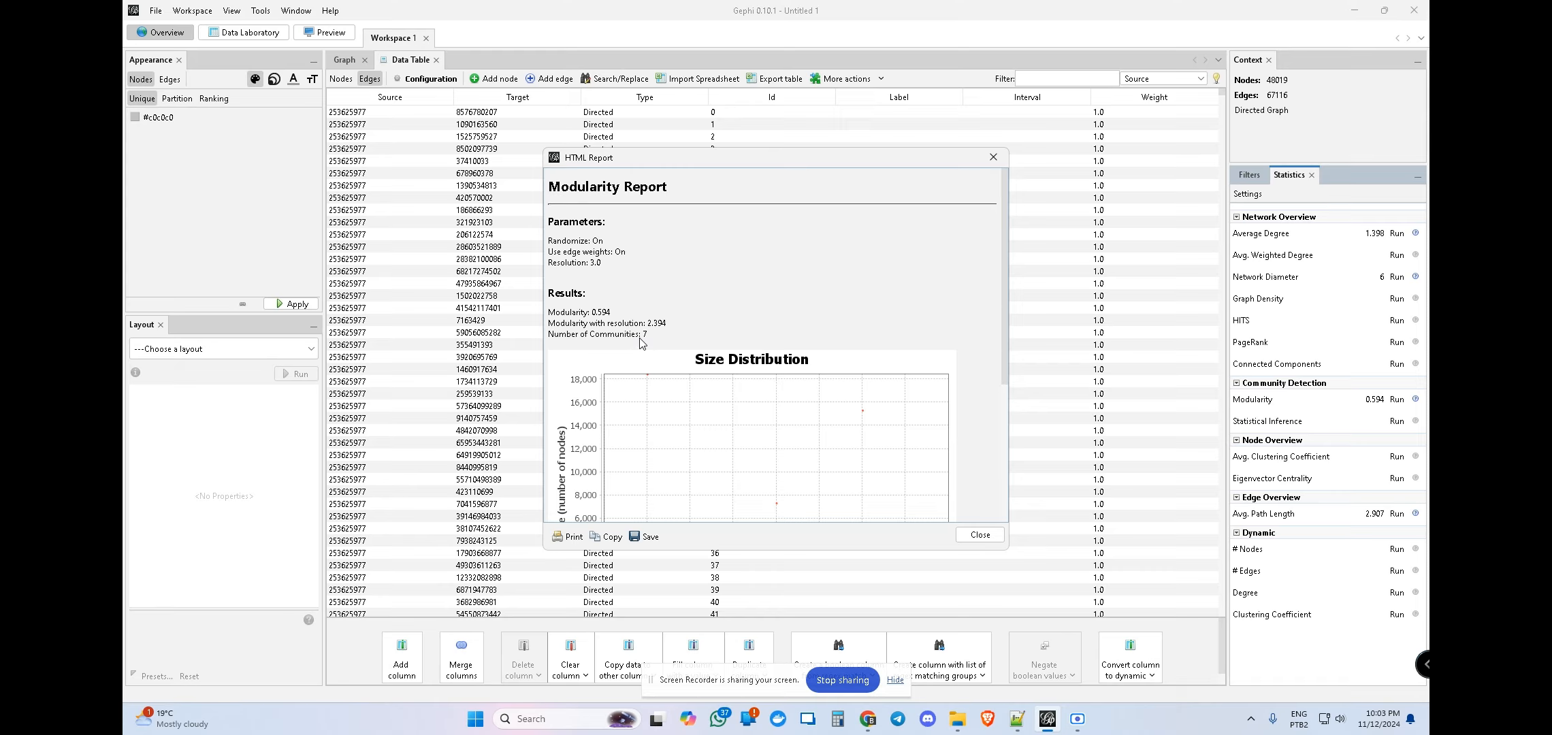
# - Close the modularity report and sort the nodes table by In-Degree in descending order, with a wider Label column
pyautogui.click(980, 535)
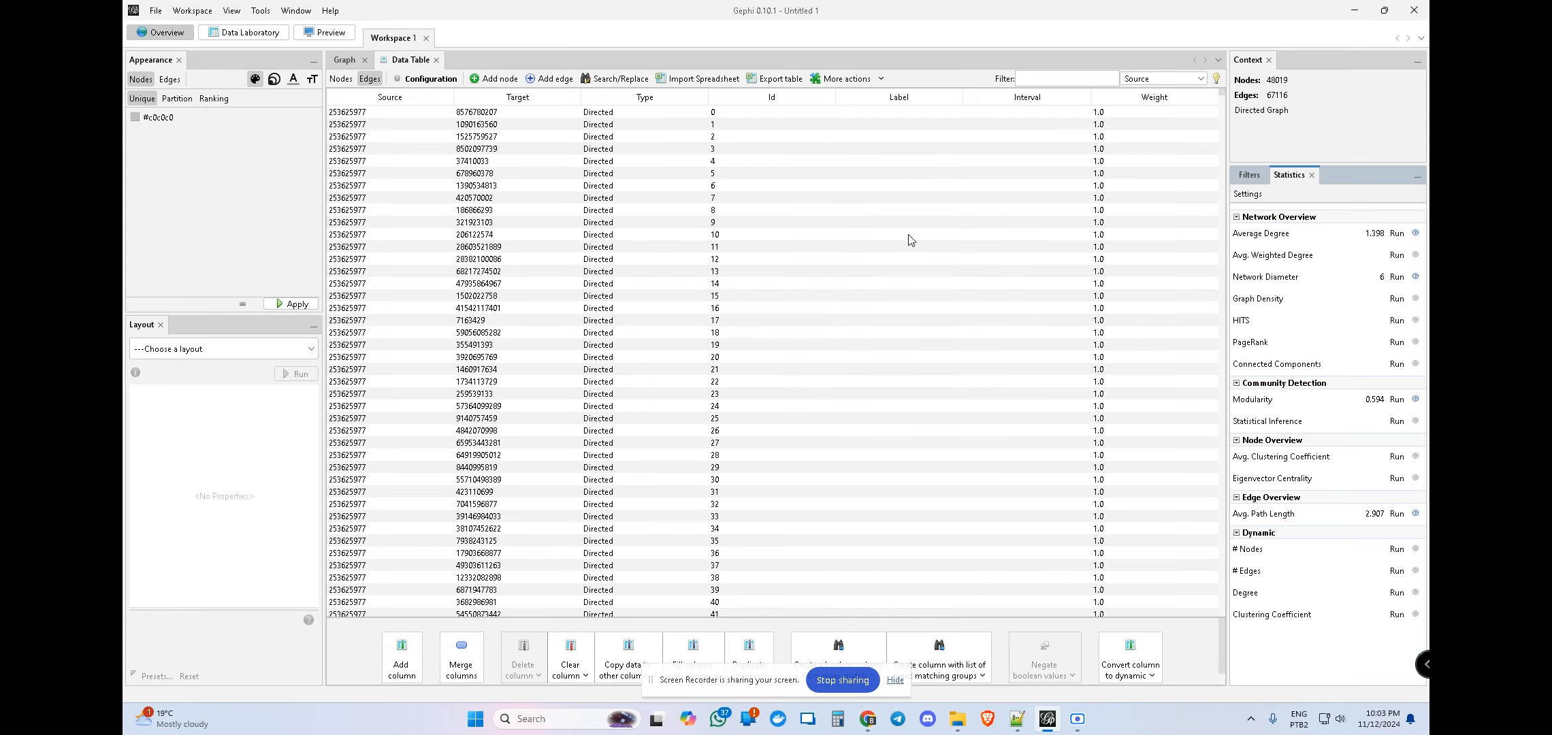
pyautogui.click(341, 79)
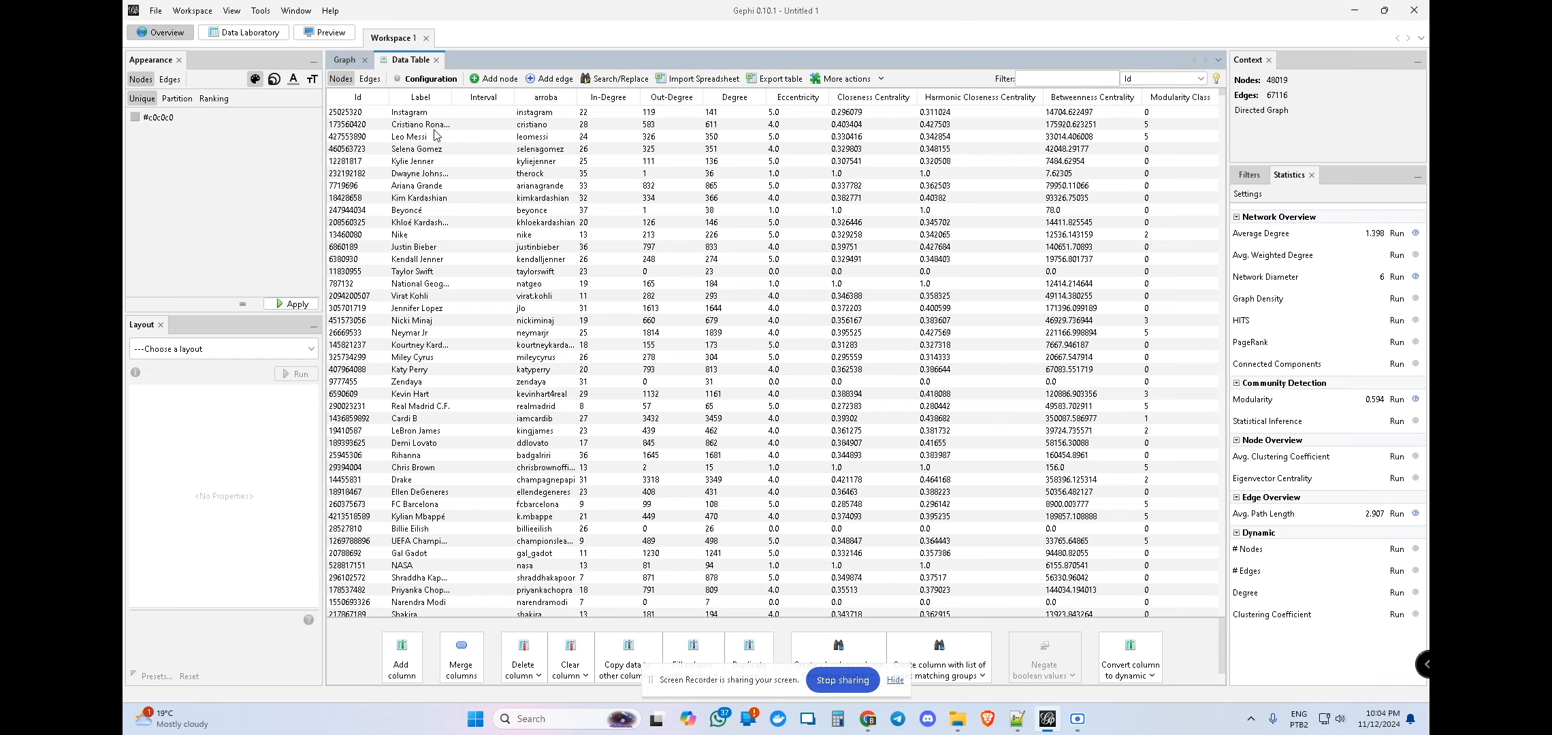
pyautogui.moveTo(452, 102); pyautogui.dragTo(478, 105)
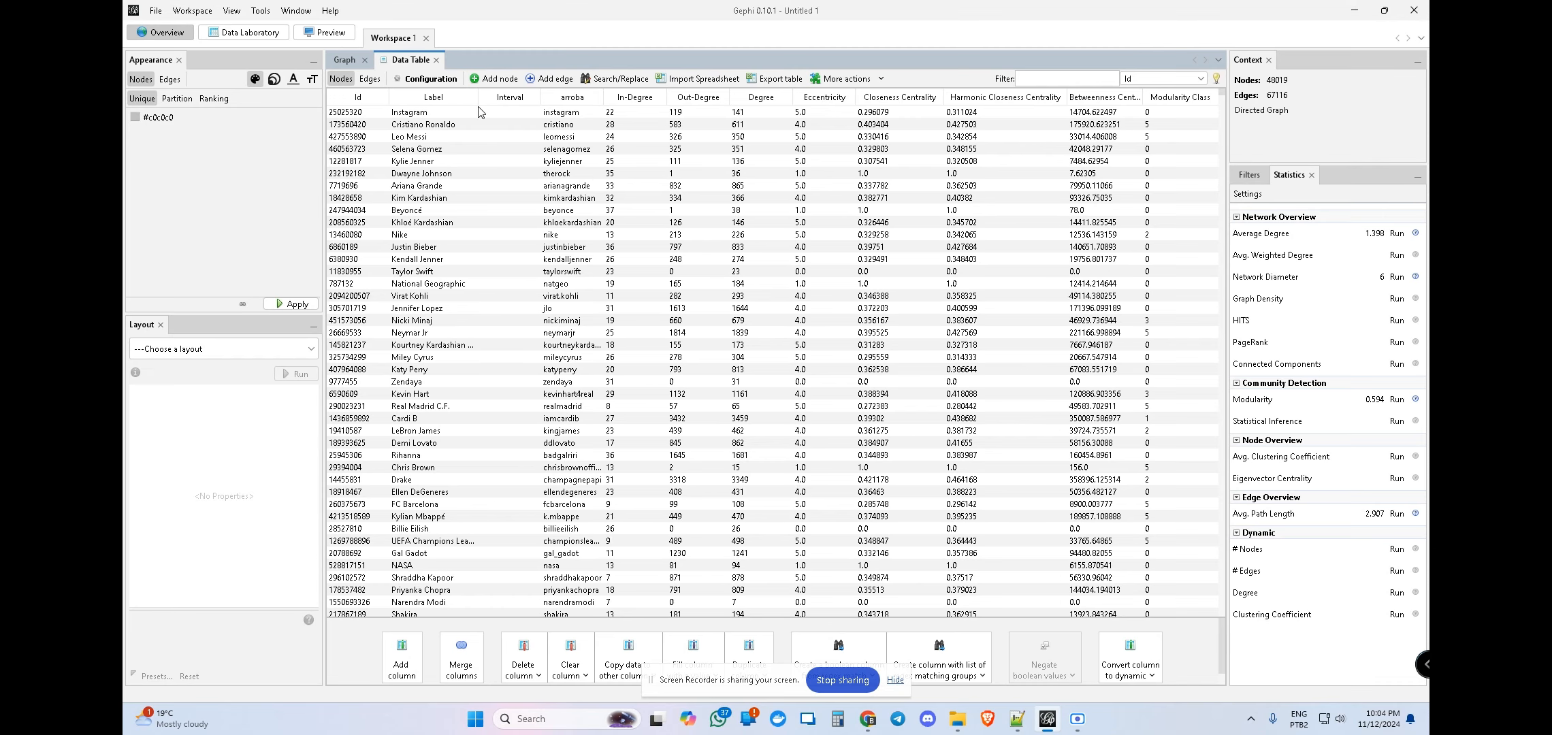
pyautogui.click(629, 100)
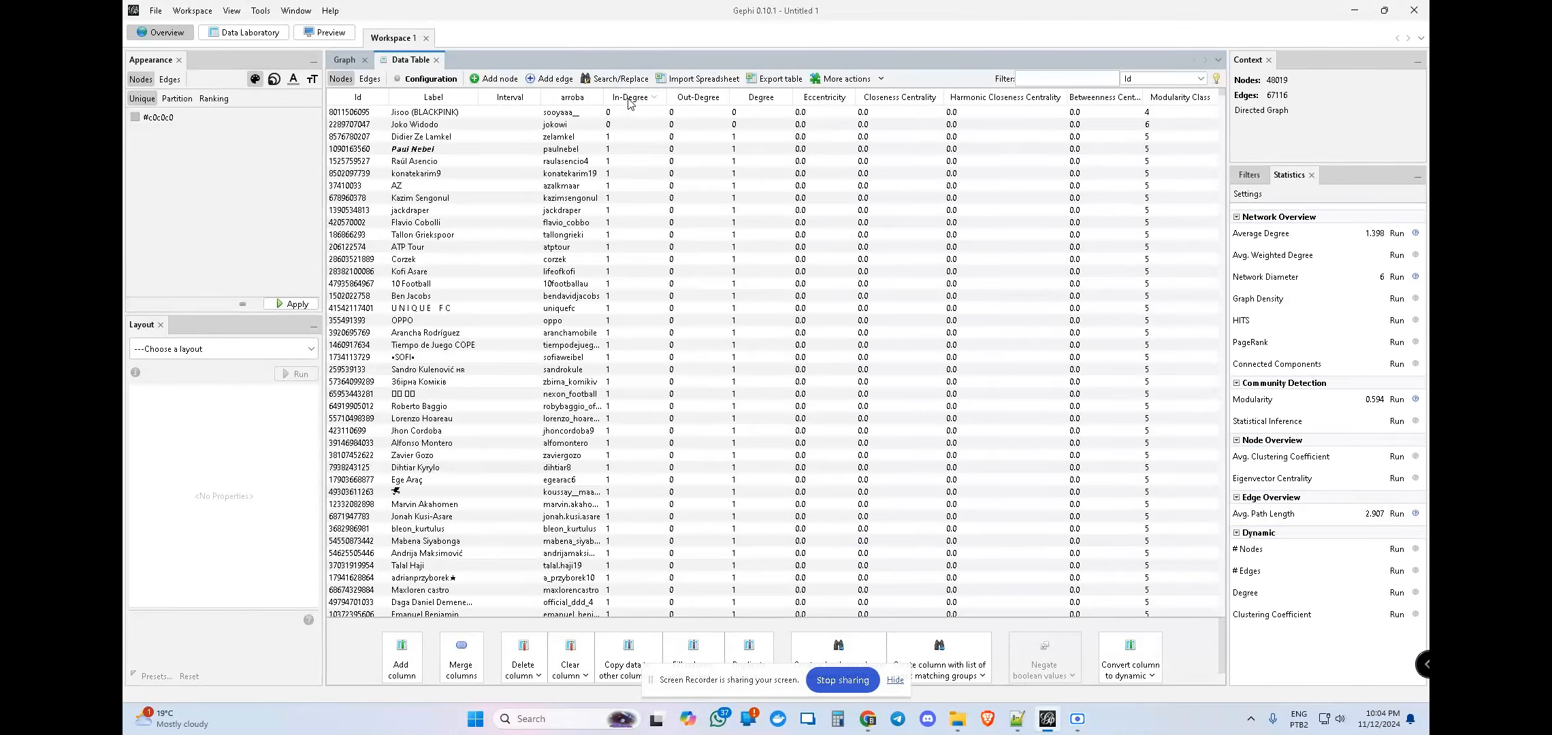
pyautogui.click(629, 101)
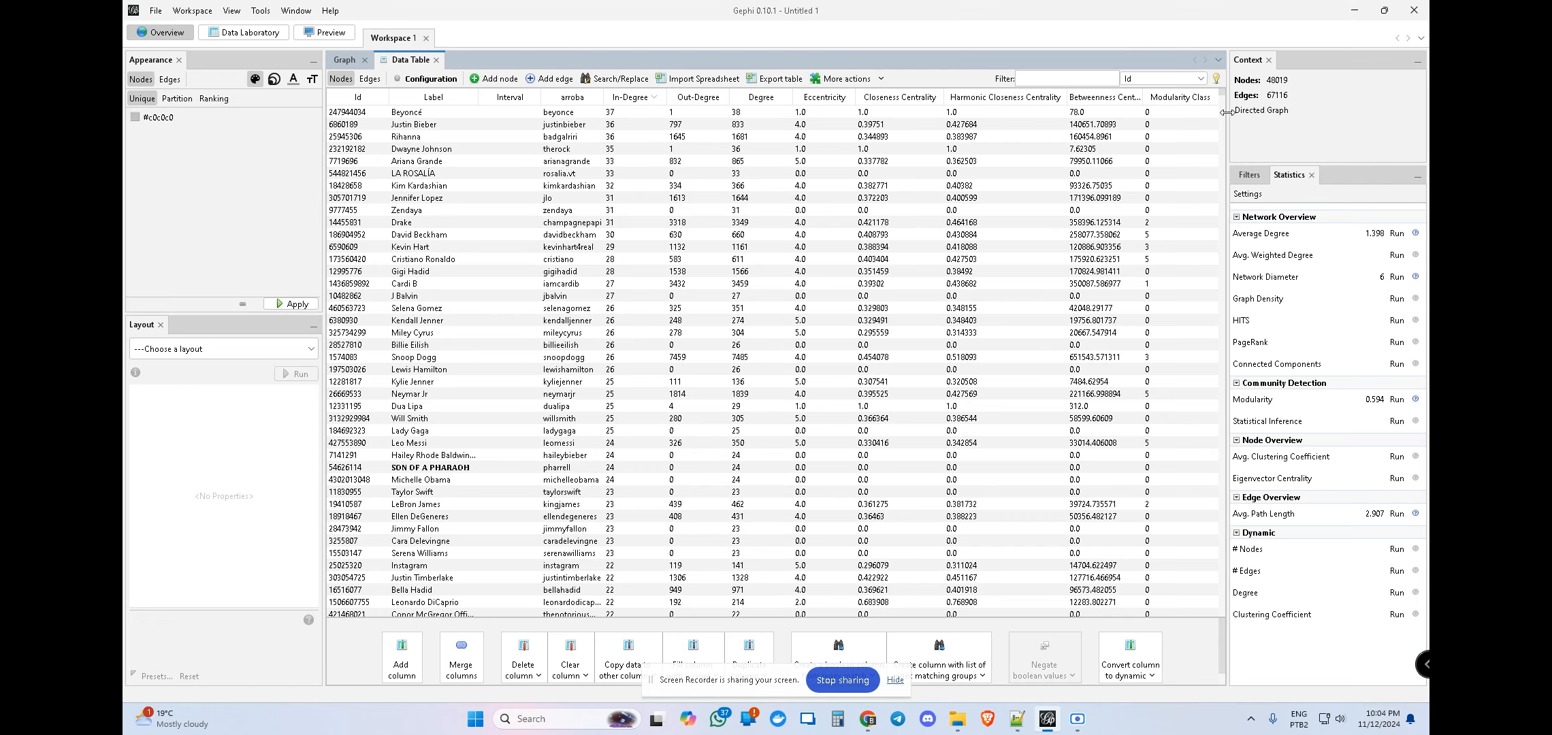
# - Filter the nodes table by Modularity Class 0 to inspect that community's accounts
pyautogui.moveTo(1226, 116); pyautogui.dragTo(1237, 125)
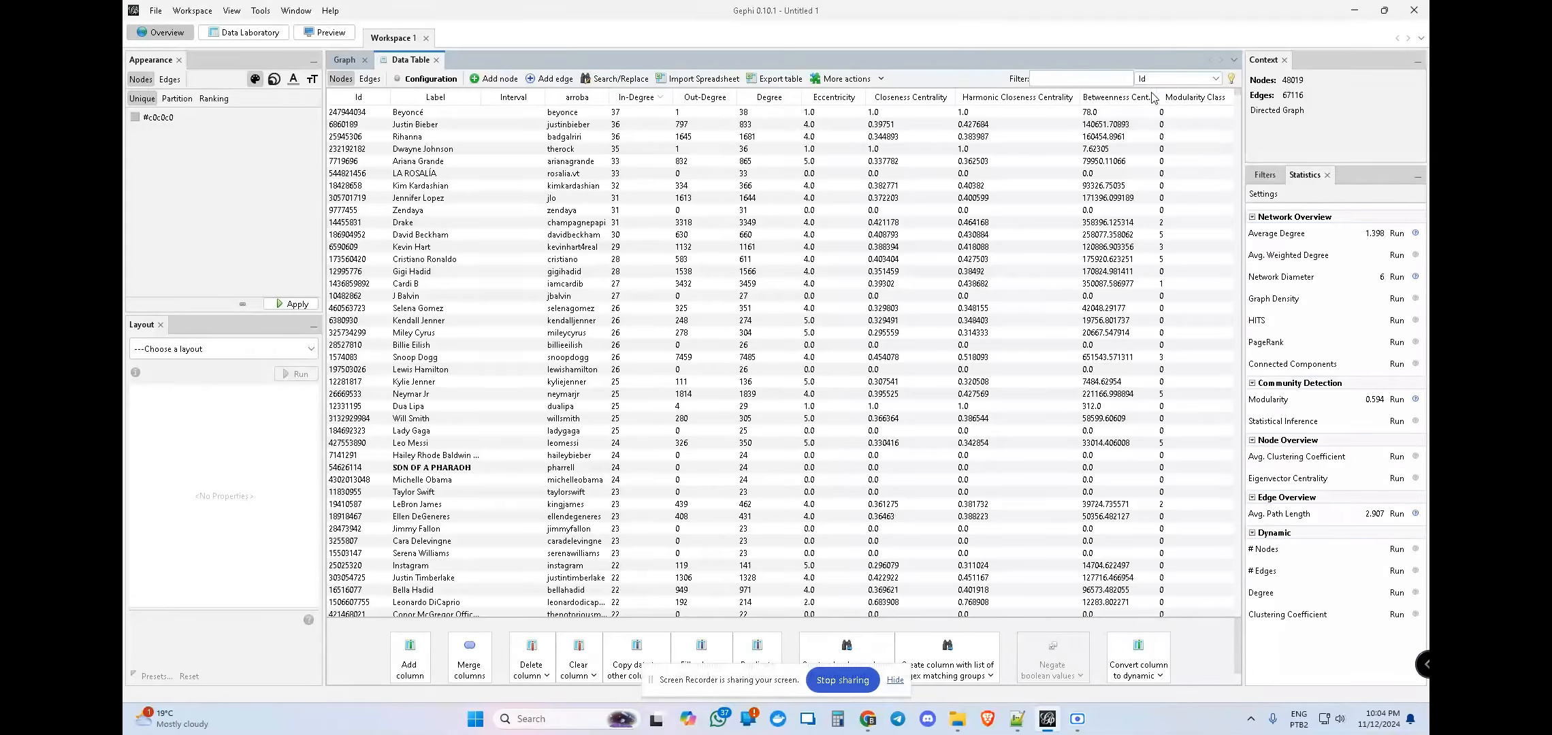
pyautogui.click(1178, 79)
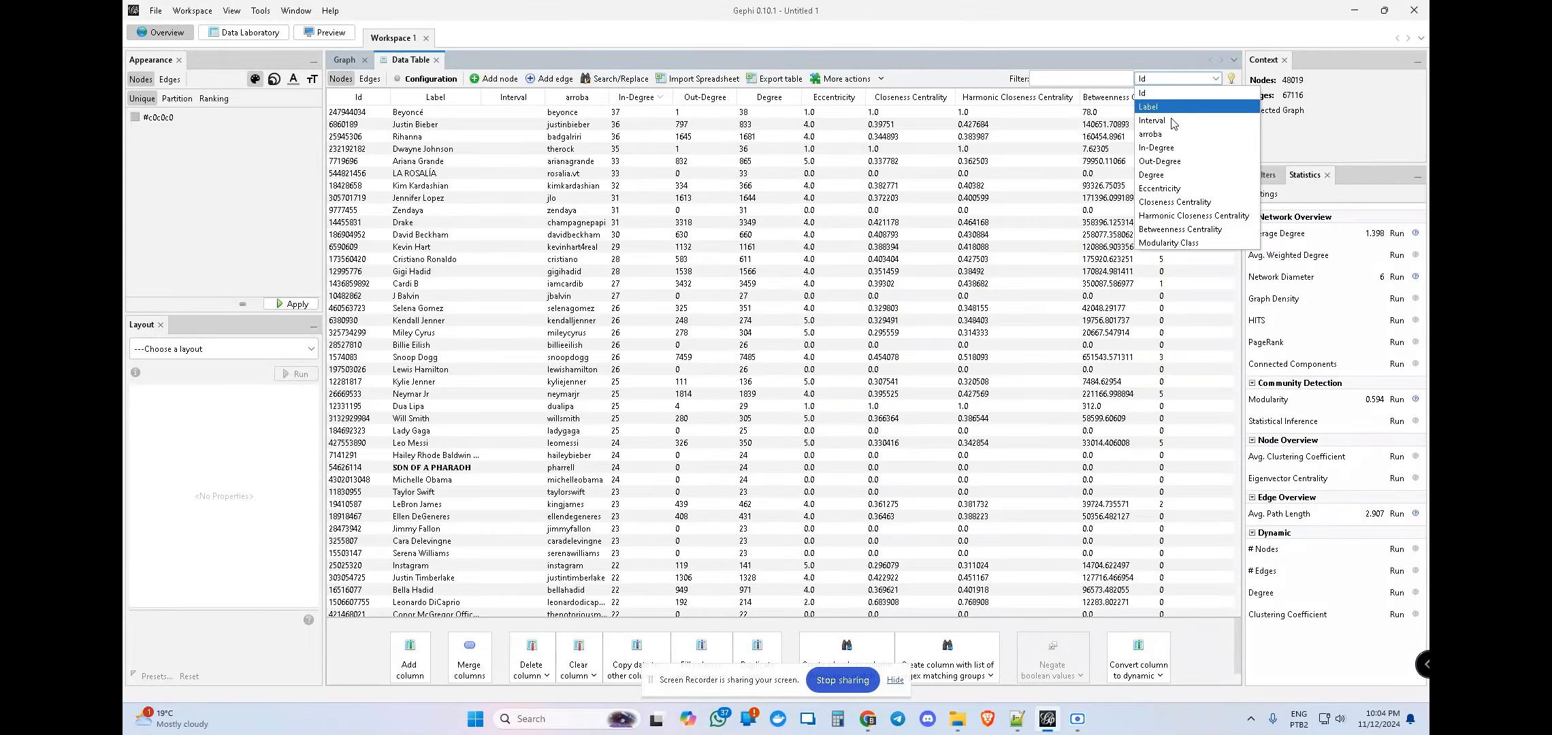
pyautogui.click(1188, 243)
pyautogui.click(1078, 80)
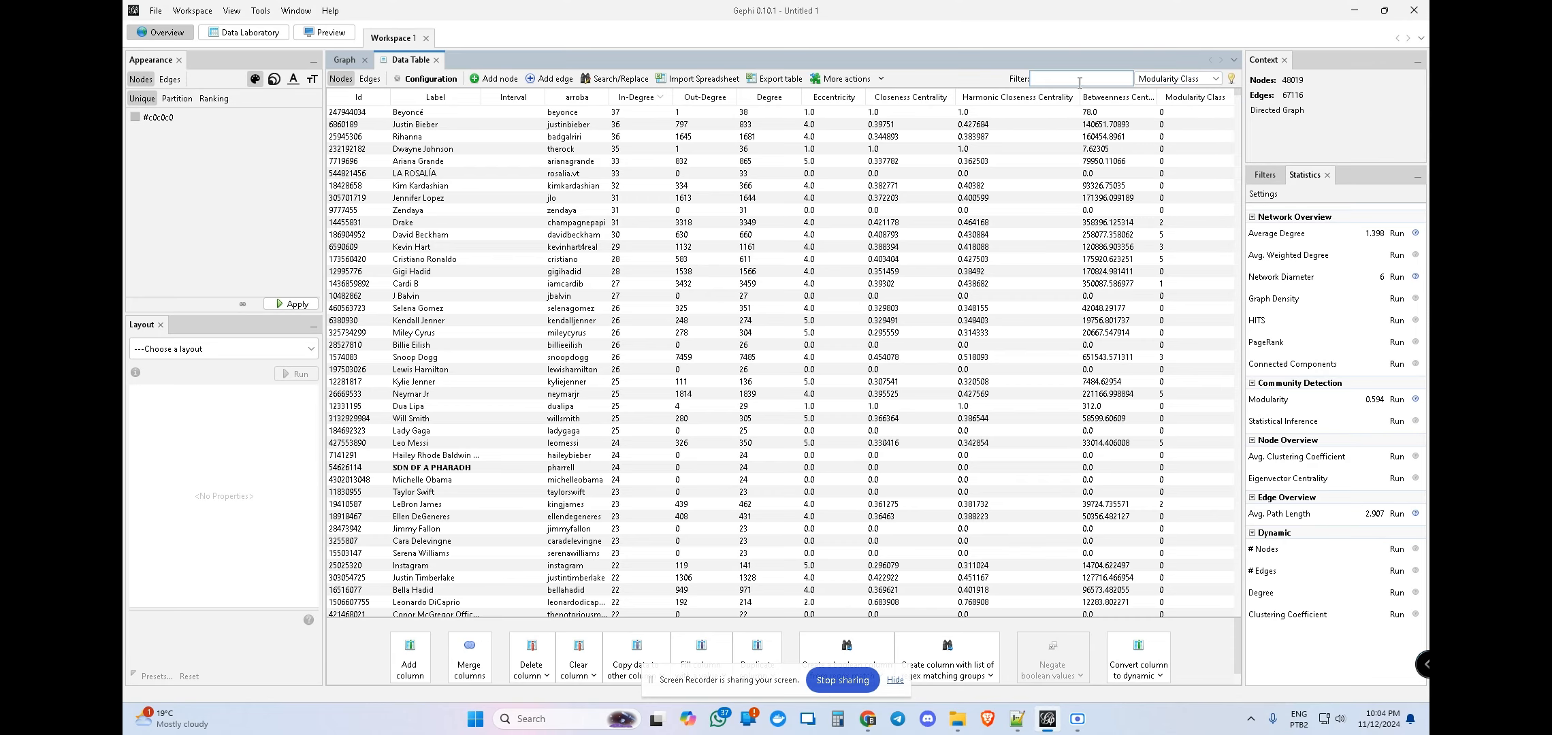
pyautogui.write('0')
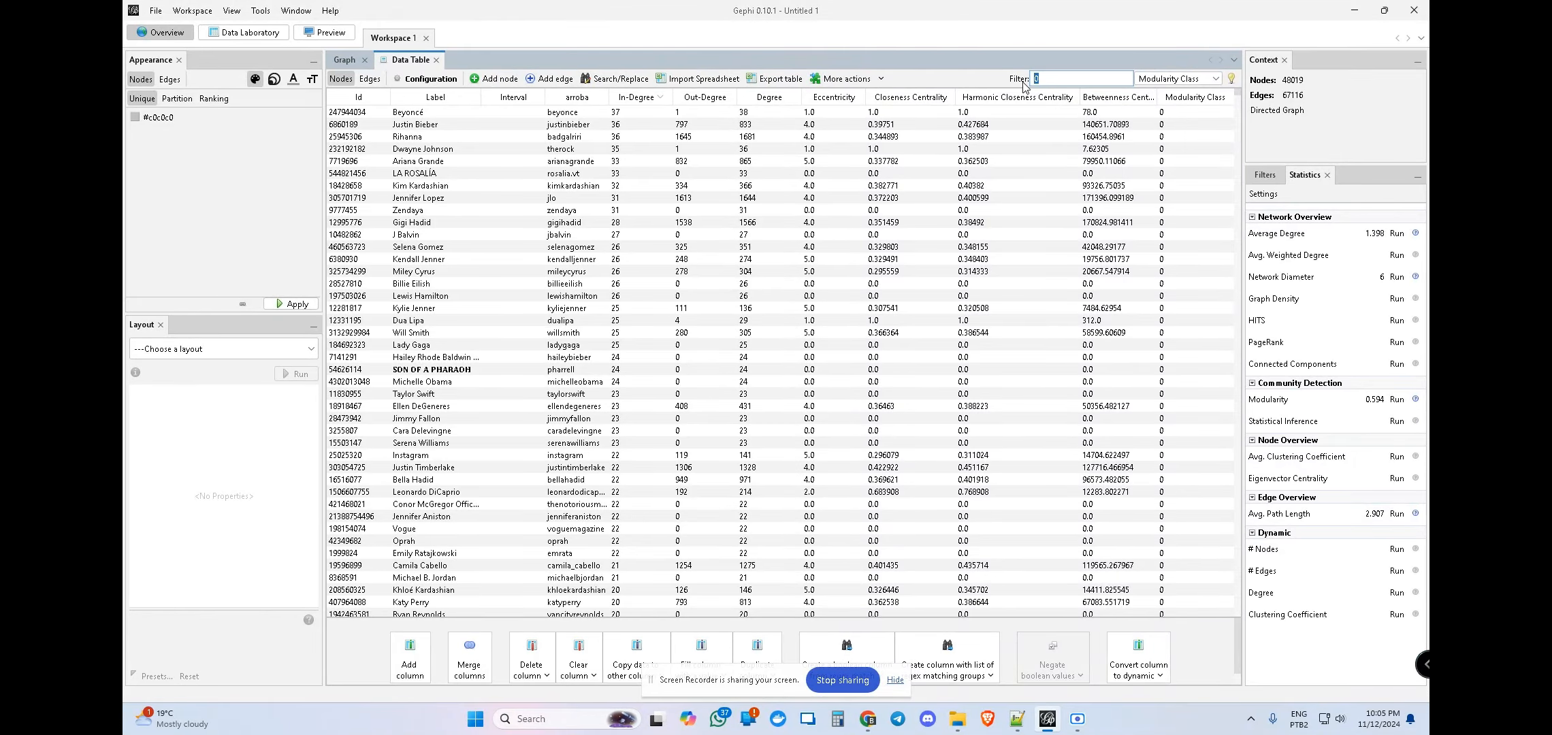
# - Filter the nodes table by Modularity Class 1, 2, 3 and 4 in turn to review each community
pyautogui.write('1')
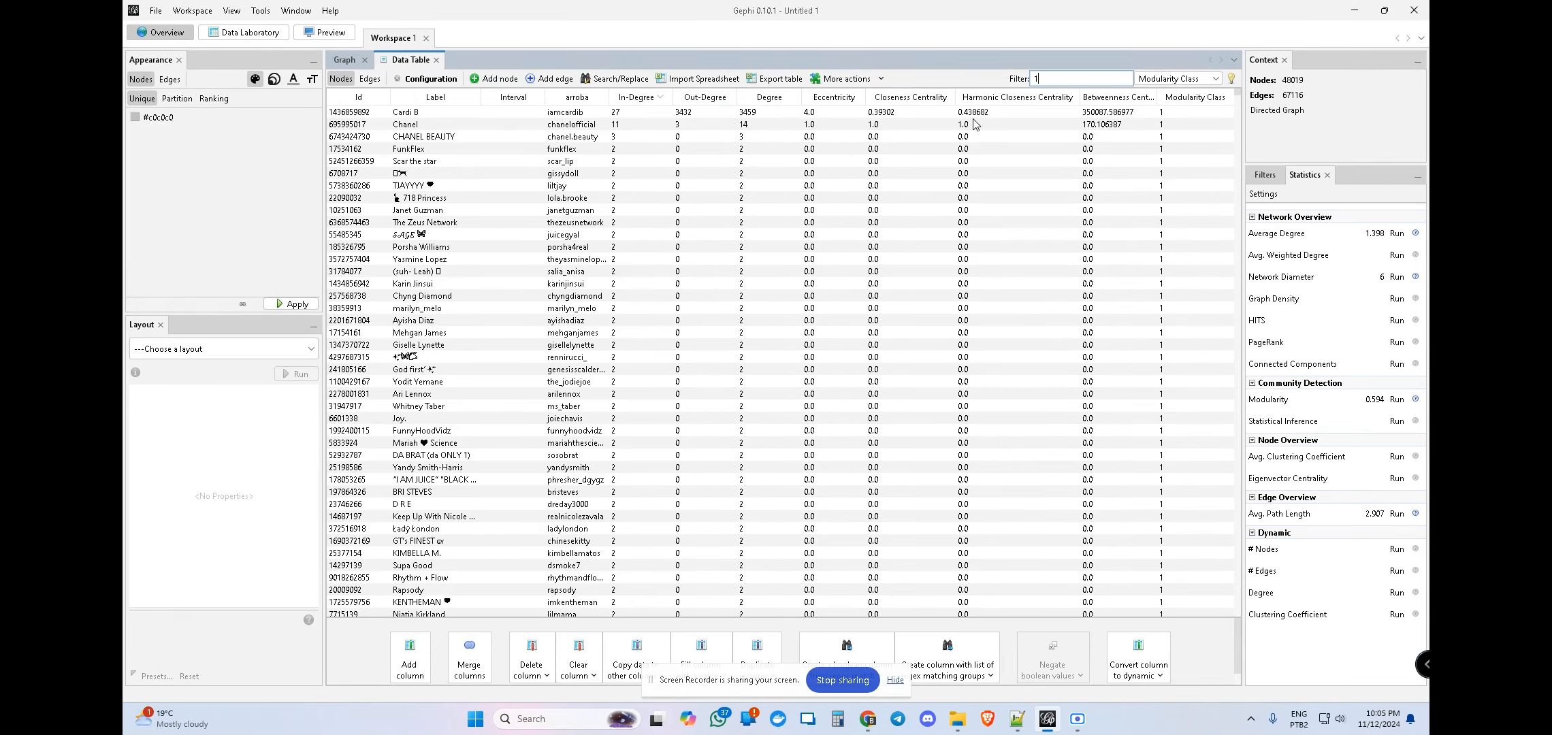
pyautogui.write('2')
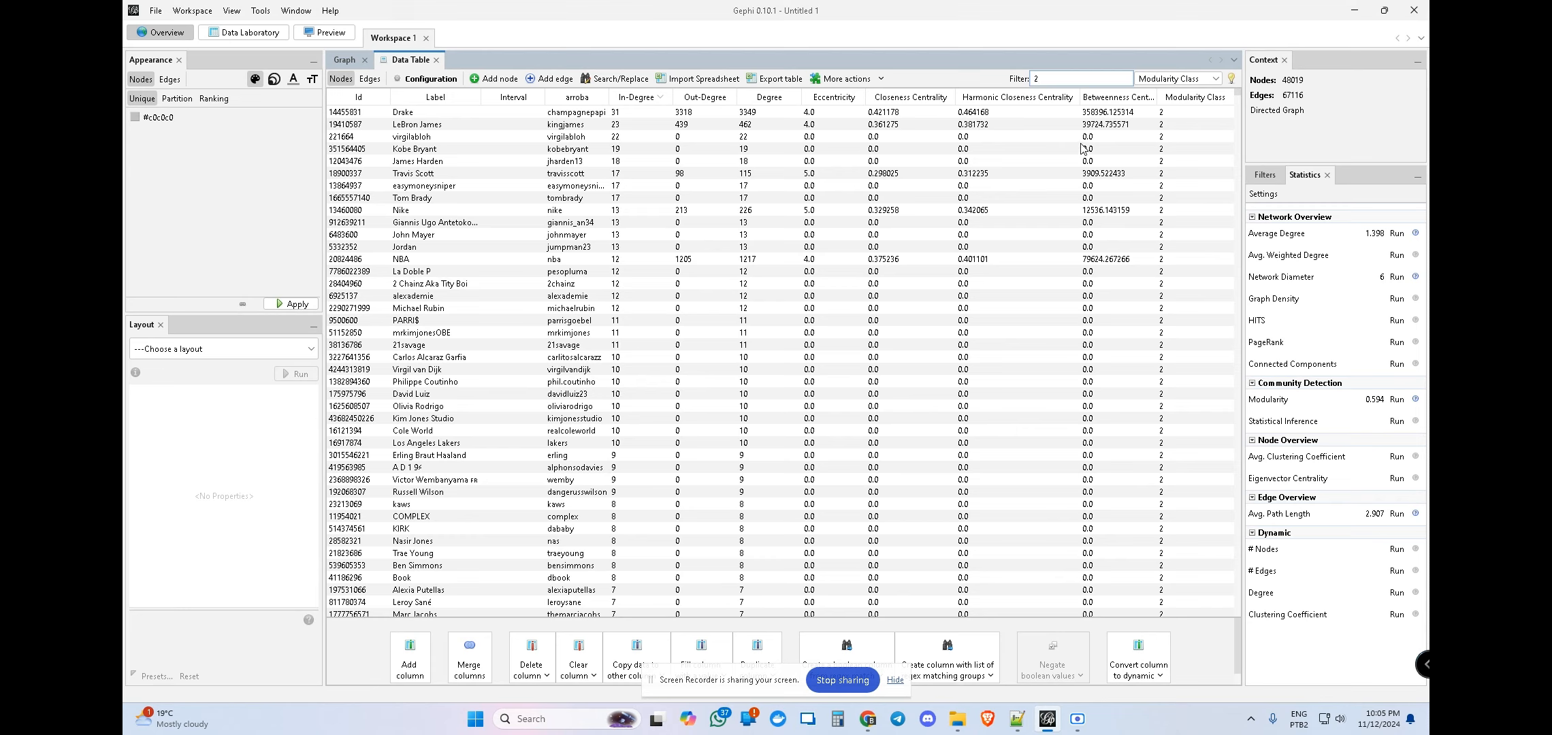
pyautogui.write('3')
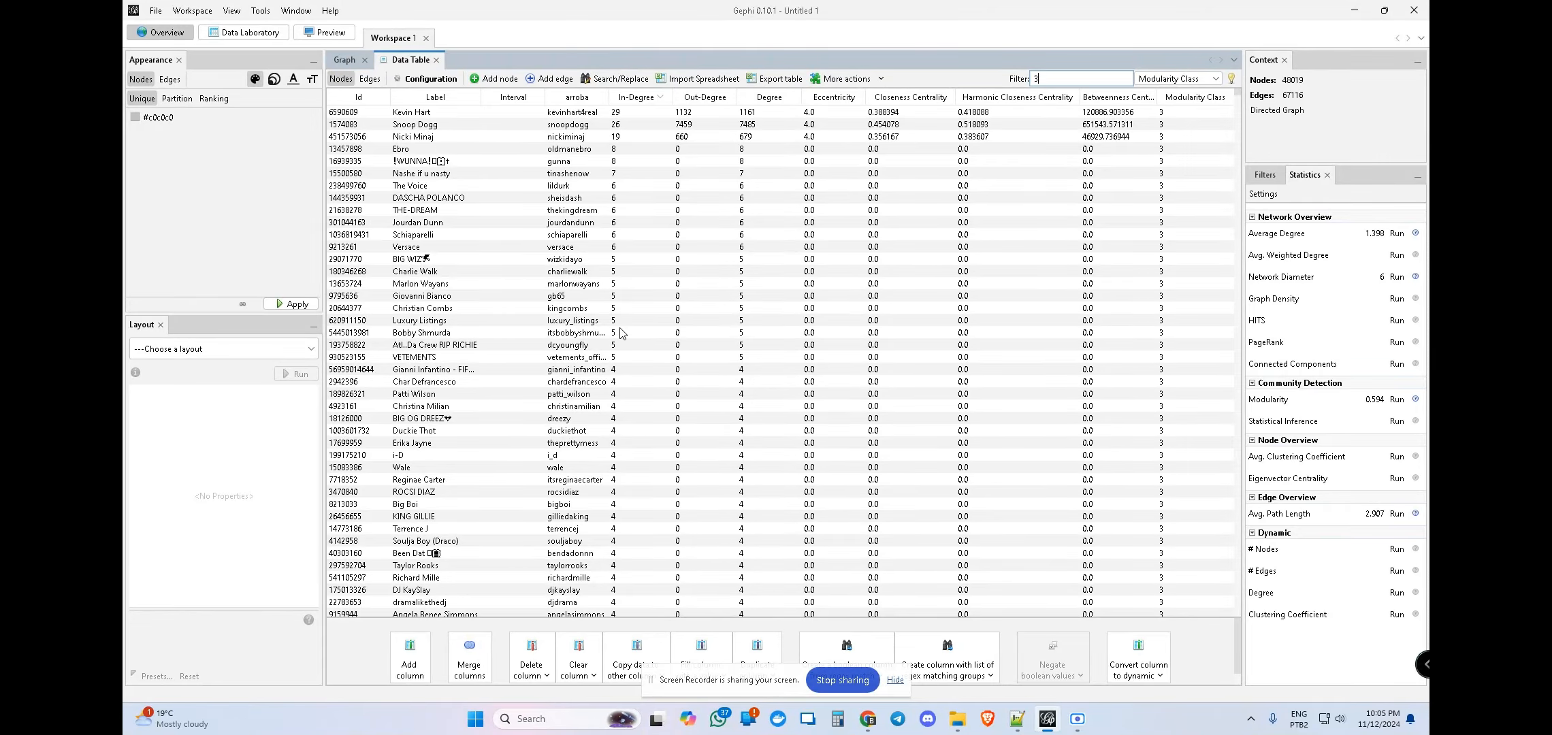
pyautogui.write('4')
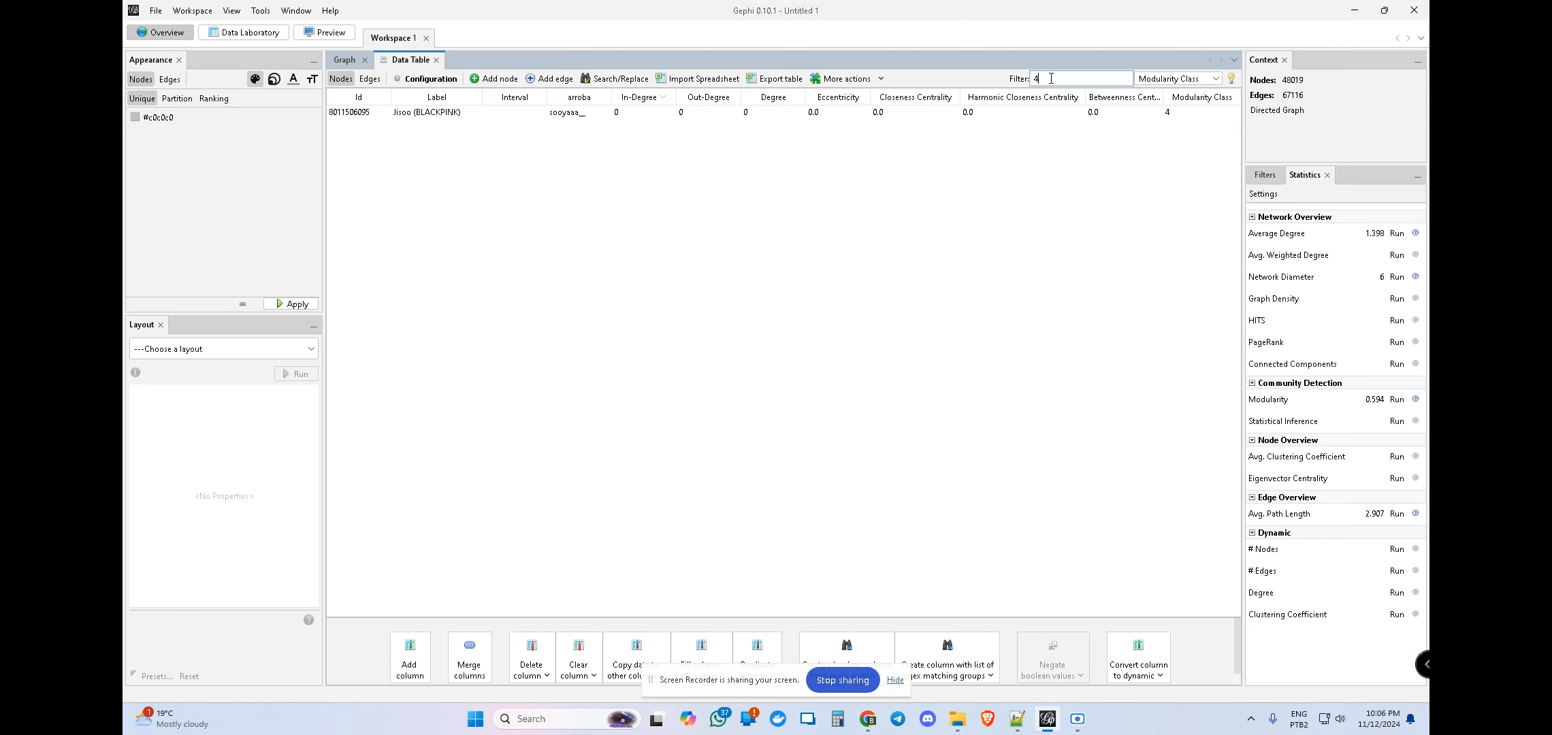
# - Filter the nodes table by Modularity Class 5 and read through the accounts in that community
pyautogui.write('5')
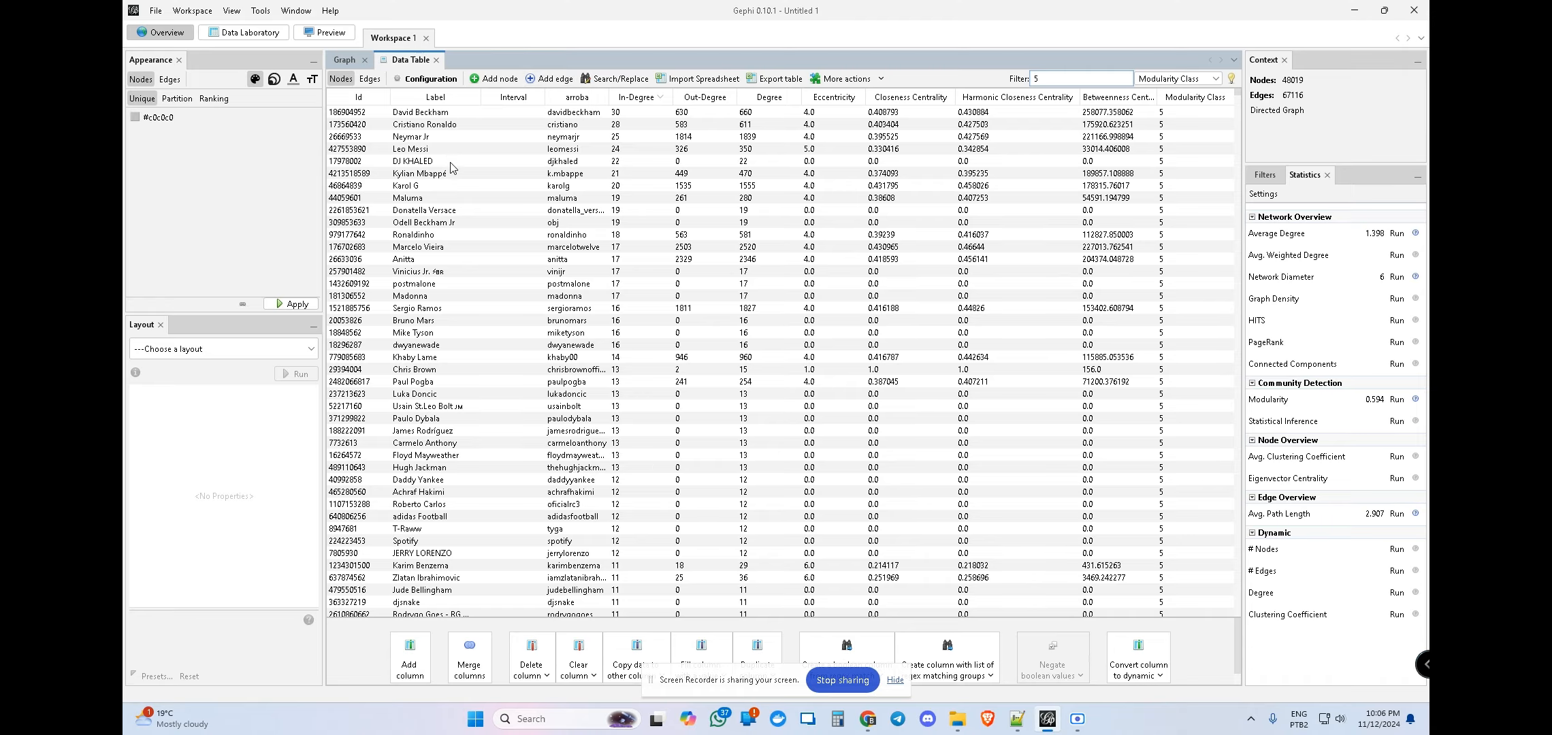
pyautogui.scroll(-2, 451, 167)
pyautogui.scroll(2, 452, 167)
pyautogui.scroll(-5, 407, 343)
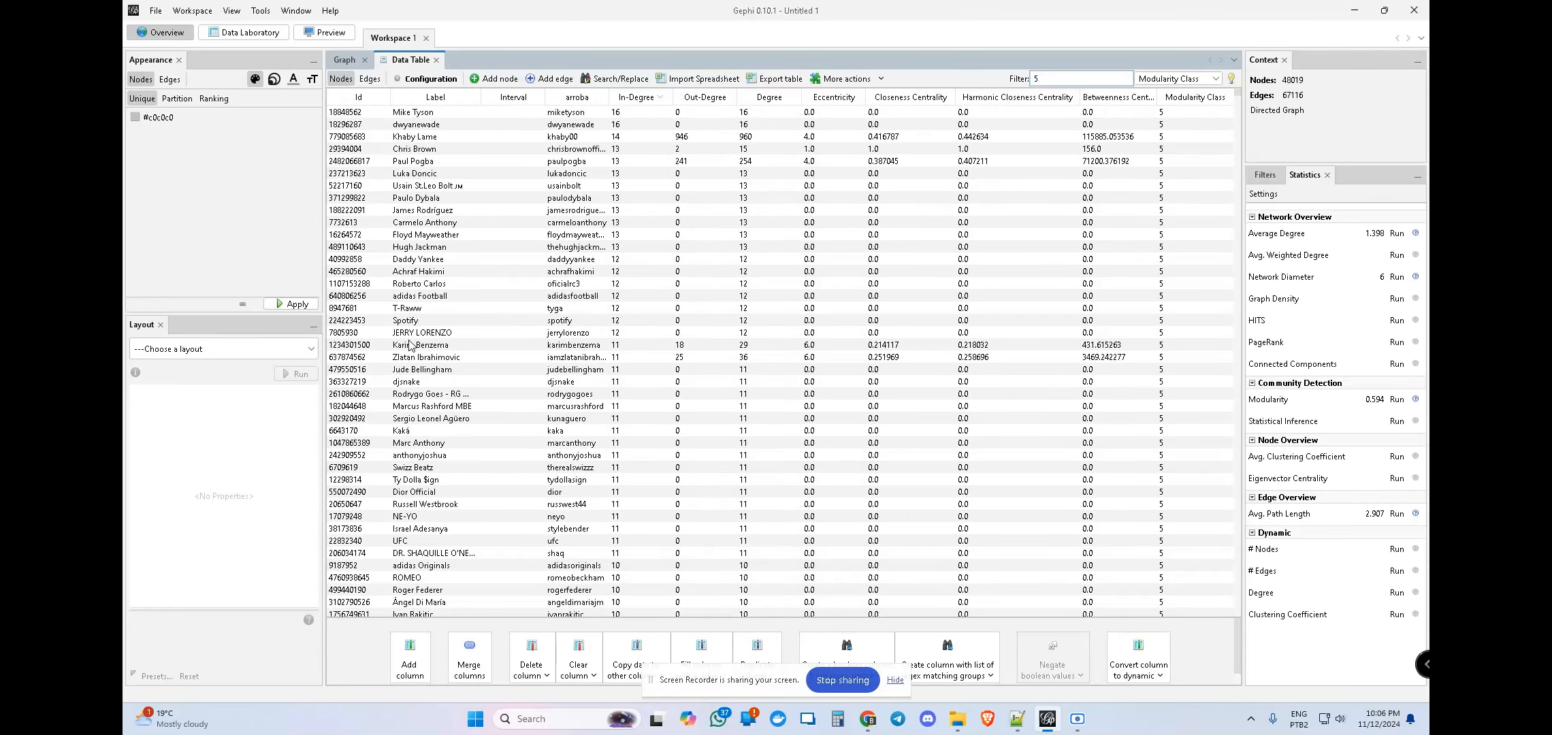
pyautogui.scroll(5, 409, 344)
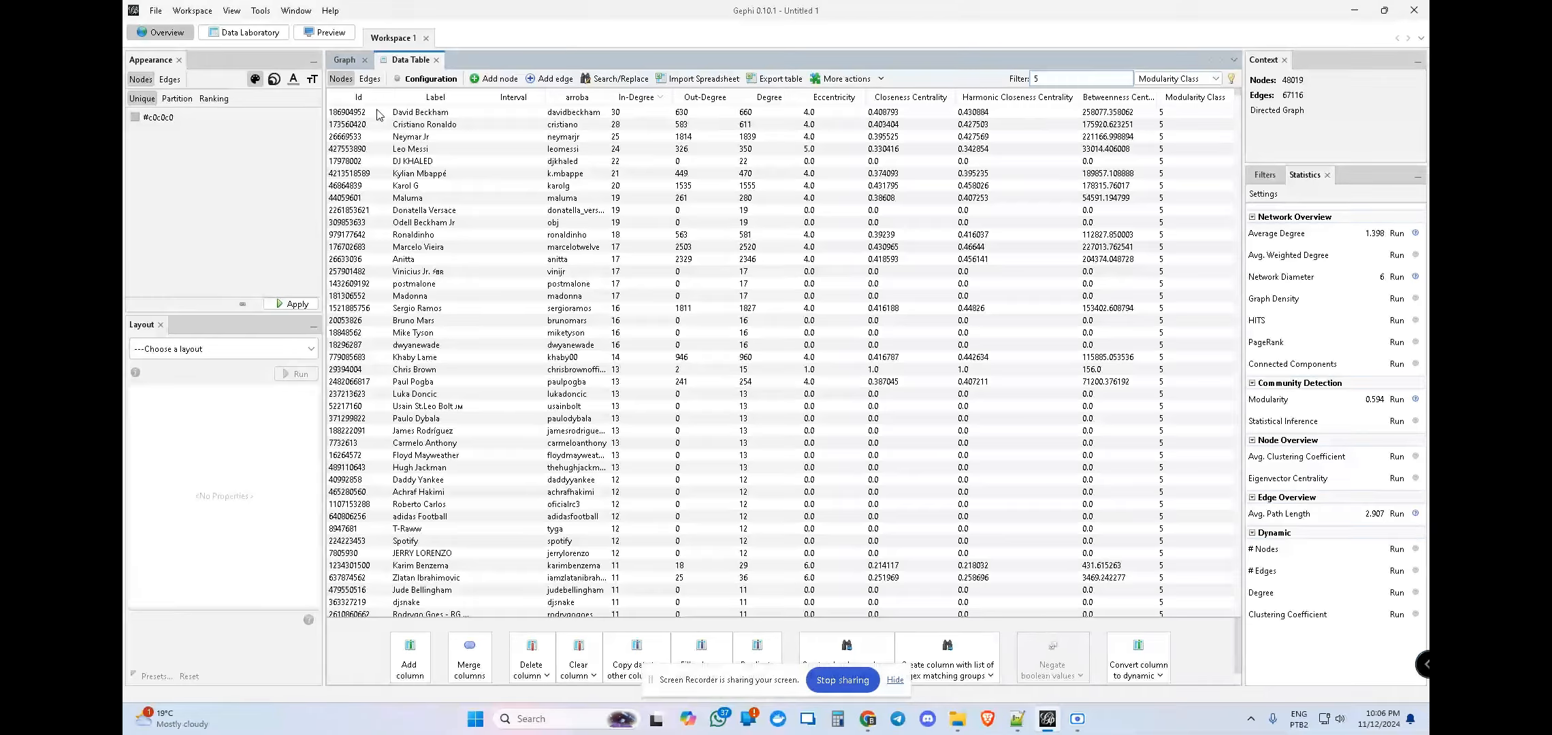
# - Show the graph and size its nodes by In-Degree ranking, with a minimum size of 1 and a maximum of 20
pyautogui.click(345, 61)
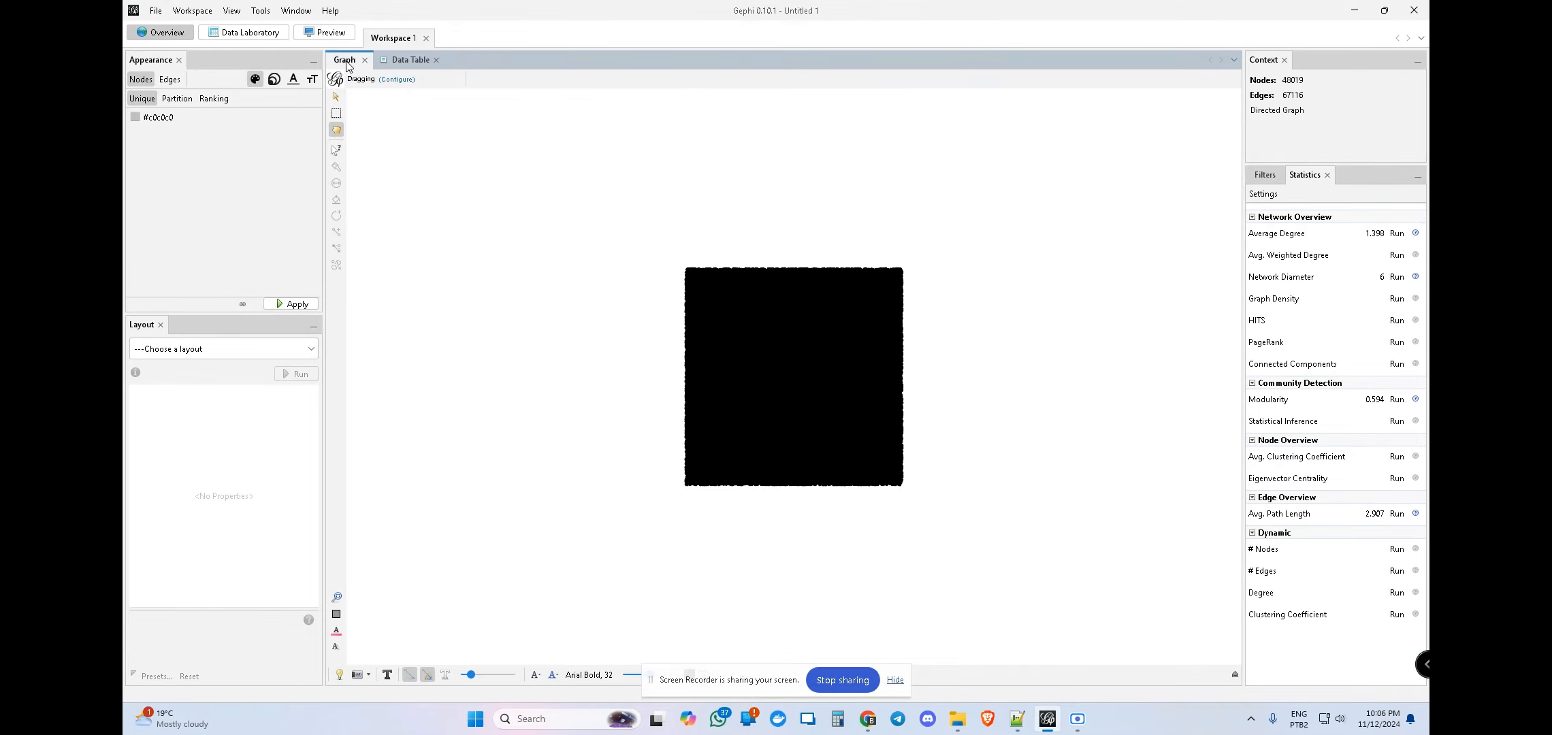
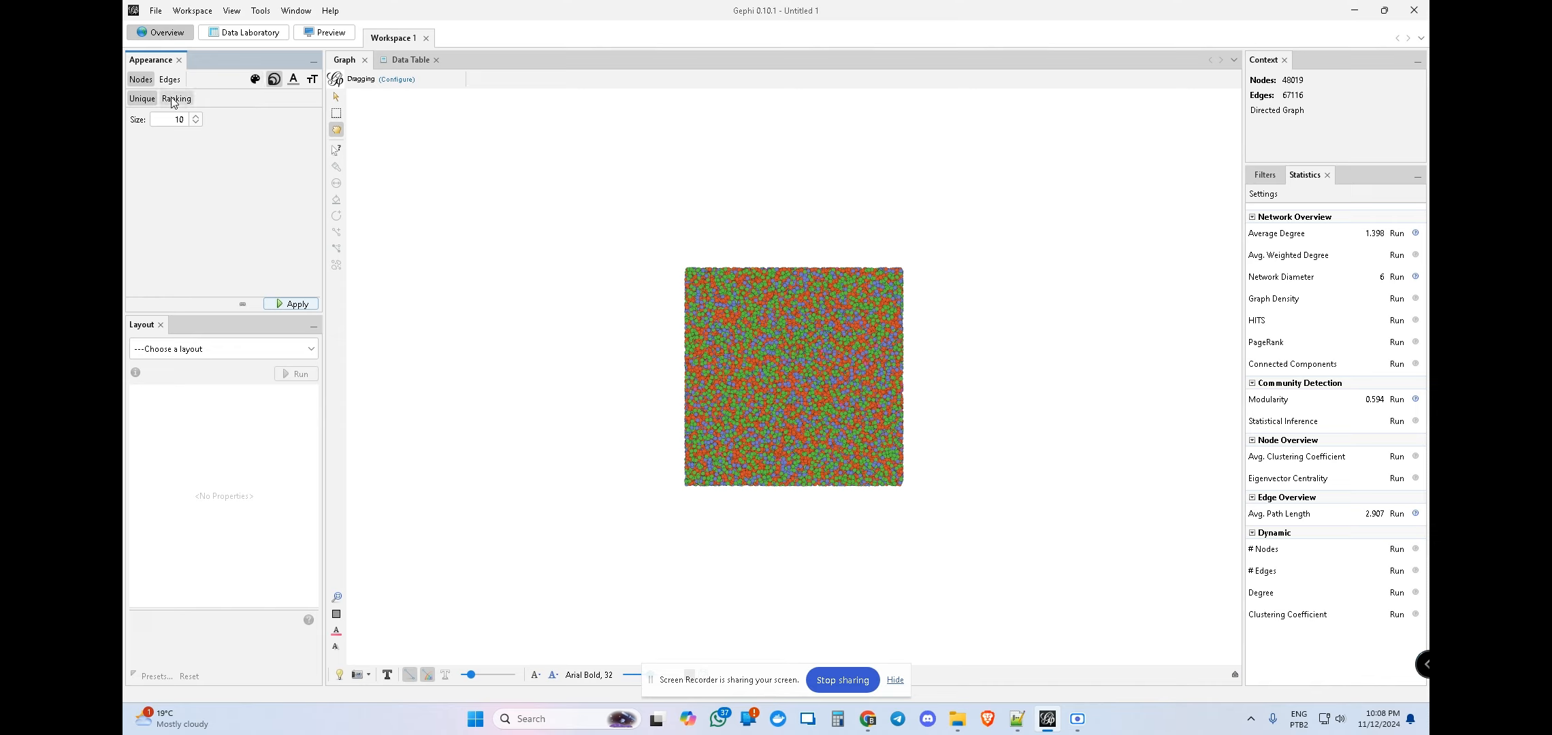
pyautogui.click(173, 100)
pyautogui.click(199, 120)
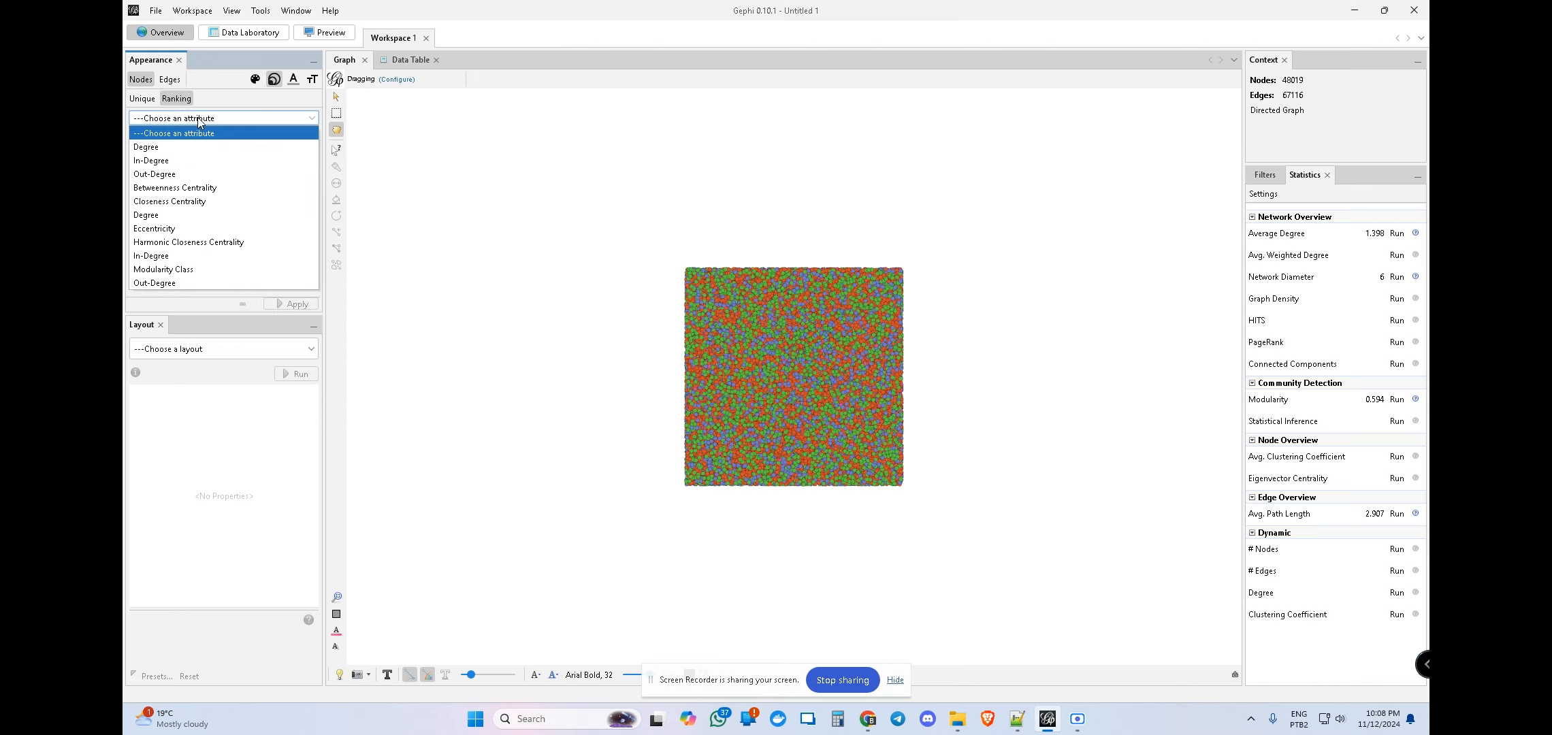
pyautogui.click(197, 160)
pyautogui.doubleClick(269, 140)
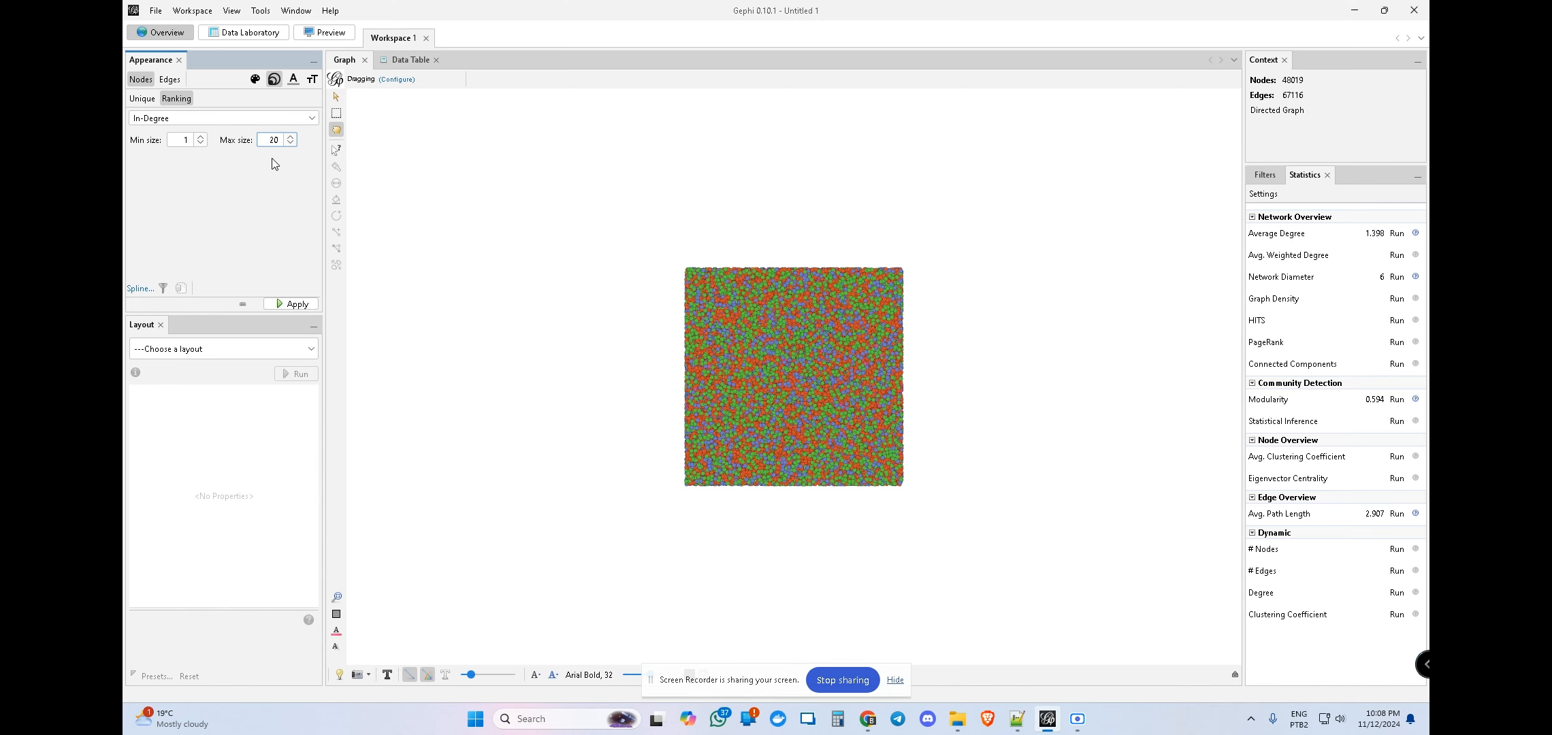
pyautogui.click(280, 301)
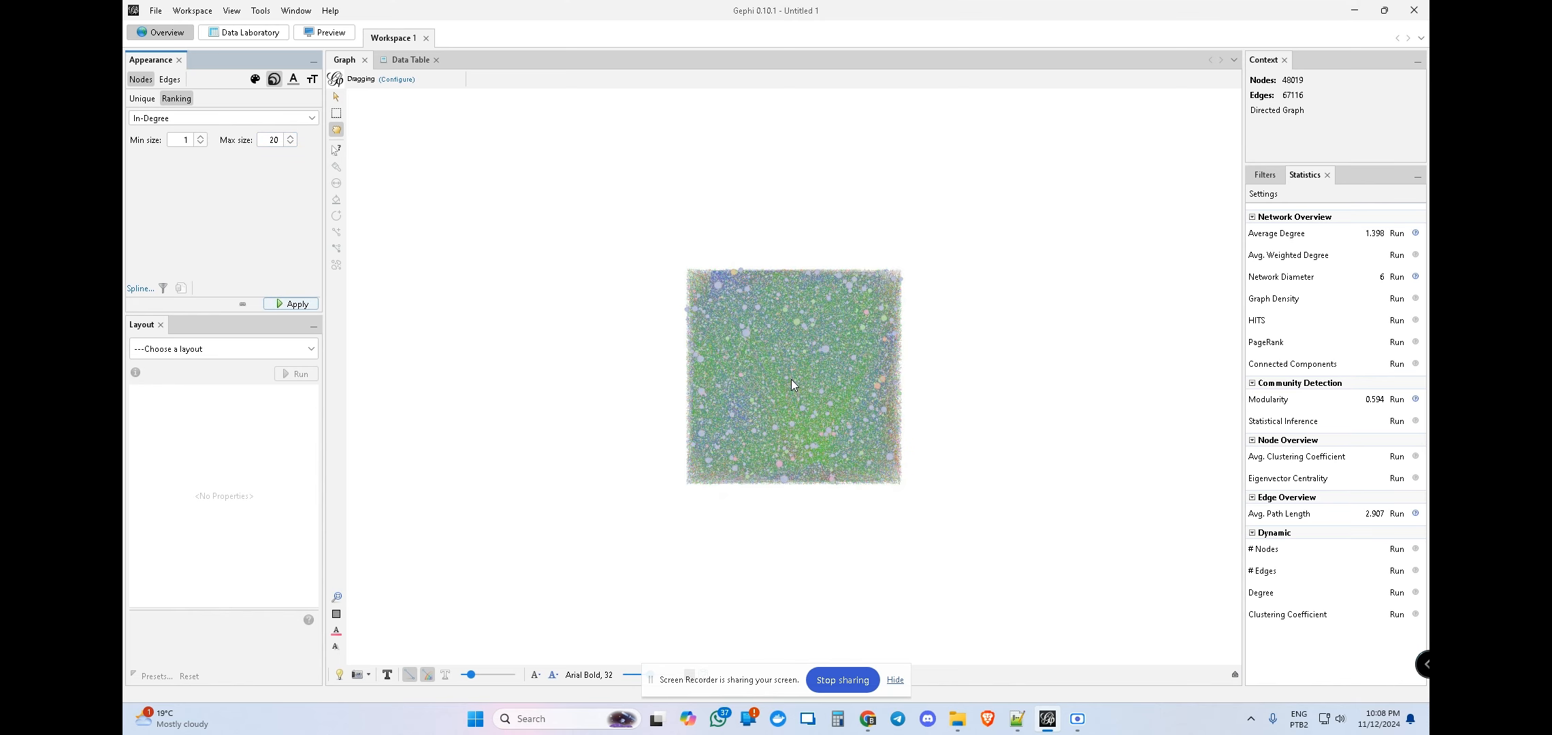
# - Examine the resized, community-coloured nodes across the whole graph
pyautogui.scroll(2, 790, 380)
pyautogui.scroll(3, 797, 377)
pyautogui.scroll(-4, 798, 377)
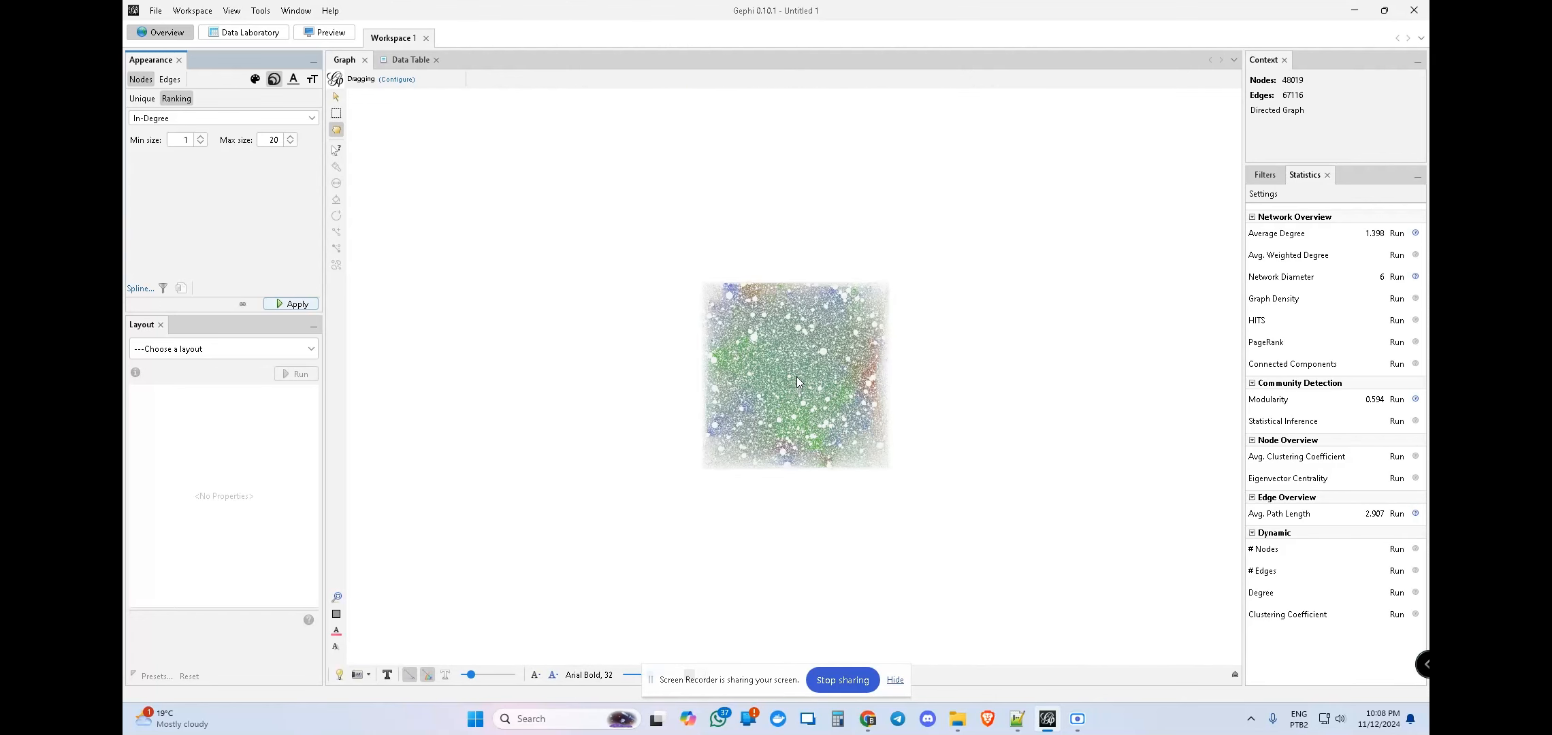
pyautogui.scroll(1, 797, 376)
pyautogui.scroll(1, 797, 376)
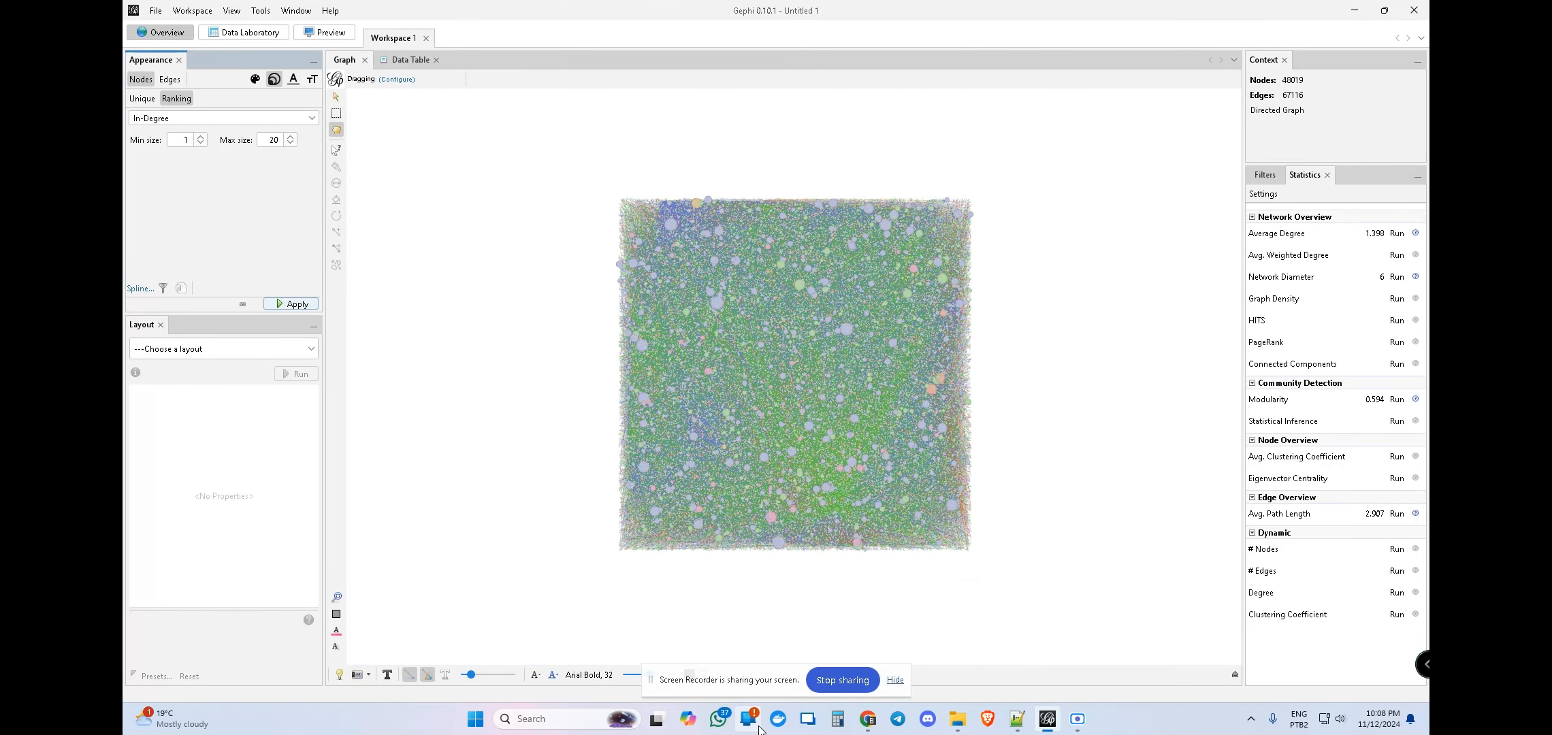
pyautogui.moveTo(867, 719)
pyautogui.scroll(1, 811, 485)
pyautogui.moveTo(737, 274); pyautogui.dragTo(762, 320)
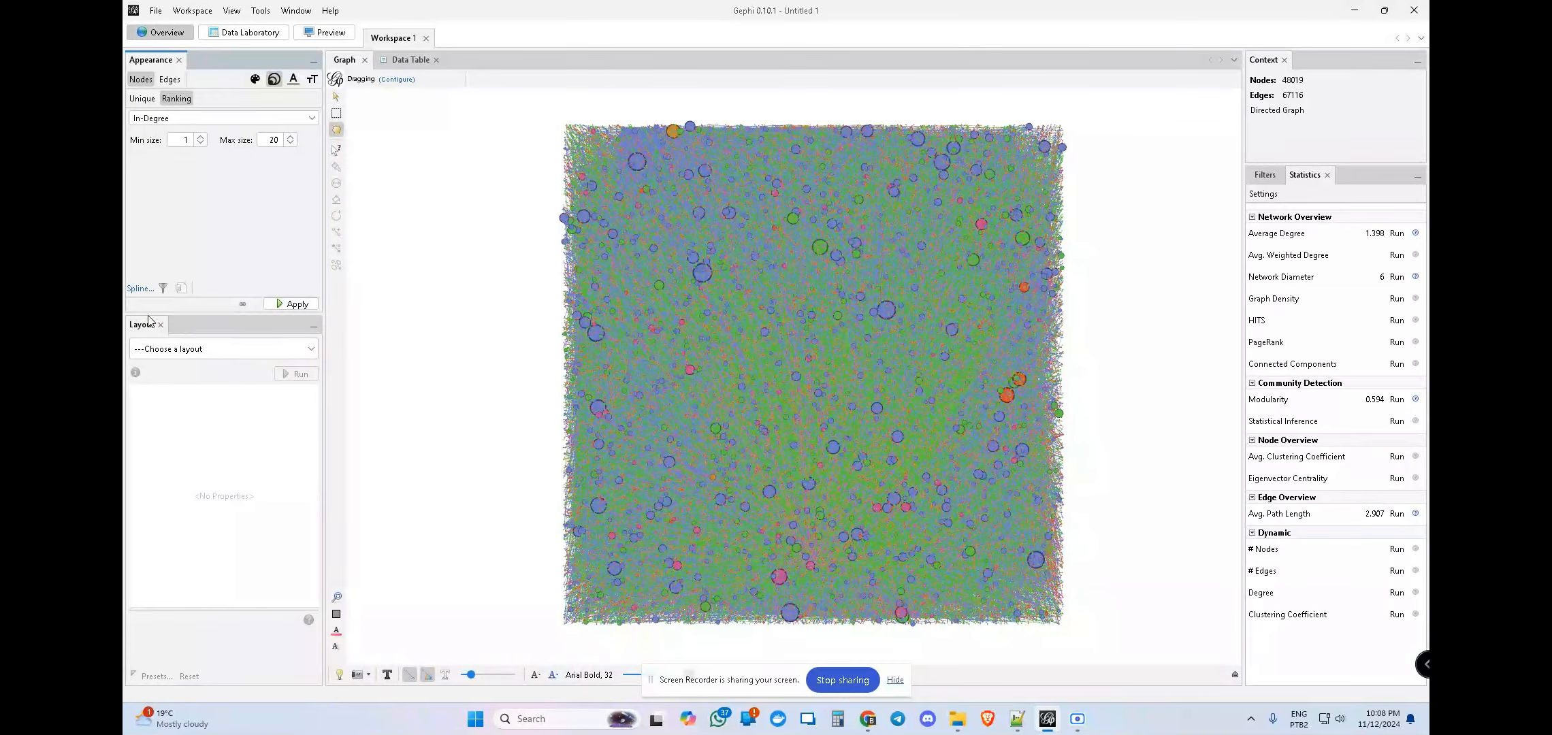
# - Configure a ForceAtlas 2 layout with scaling 200 and with LinLog mode, Prevent Overlap and Dissuade Hubs enabled
pyautogui.click(212, 350)
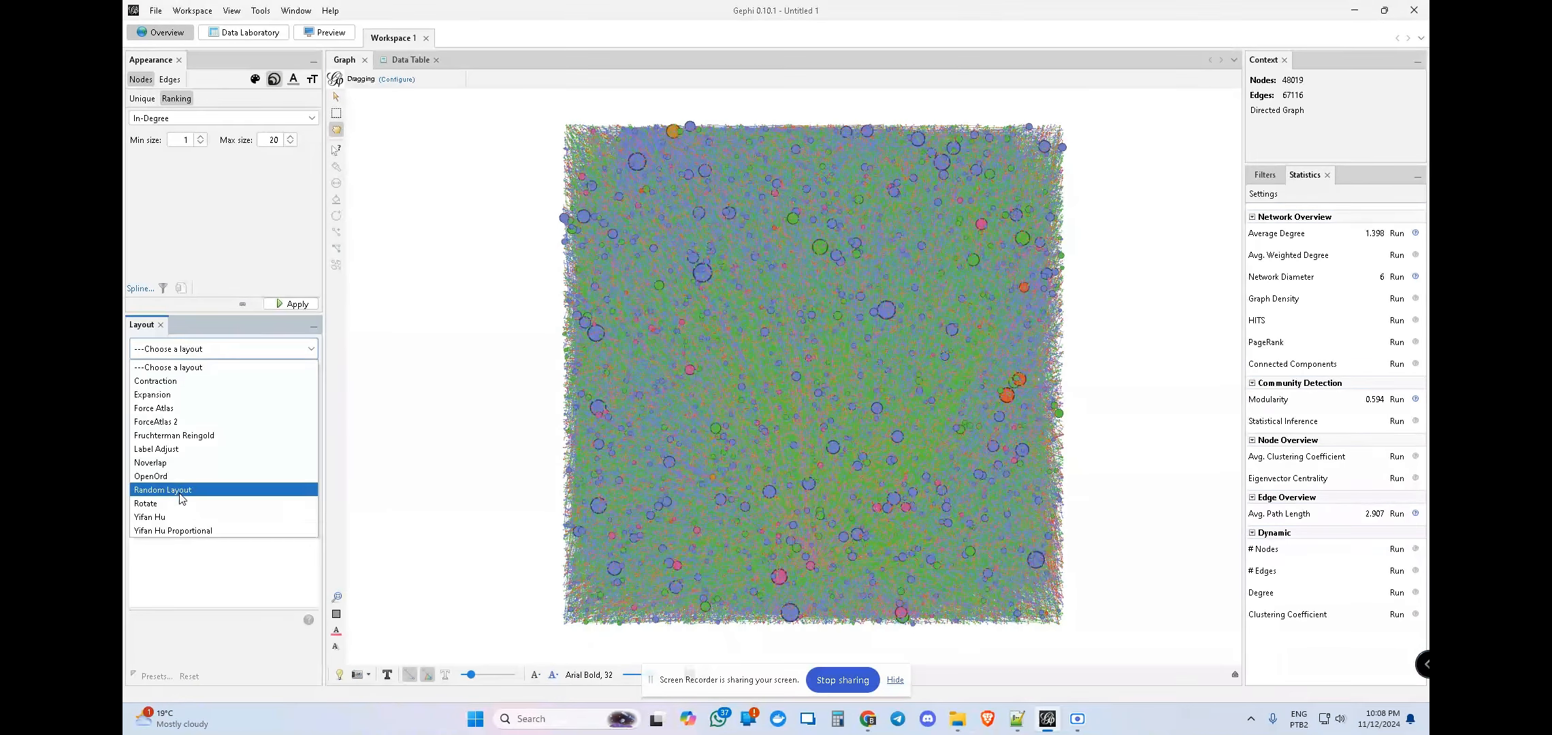
pyautogui.click(202, 425)
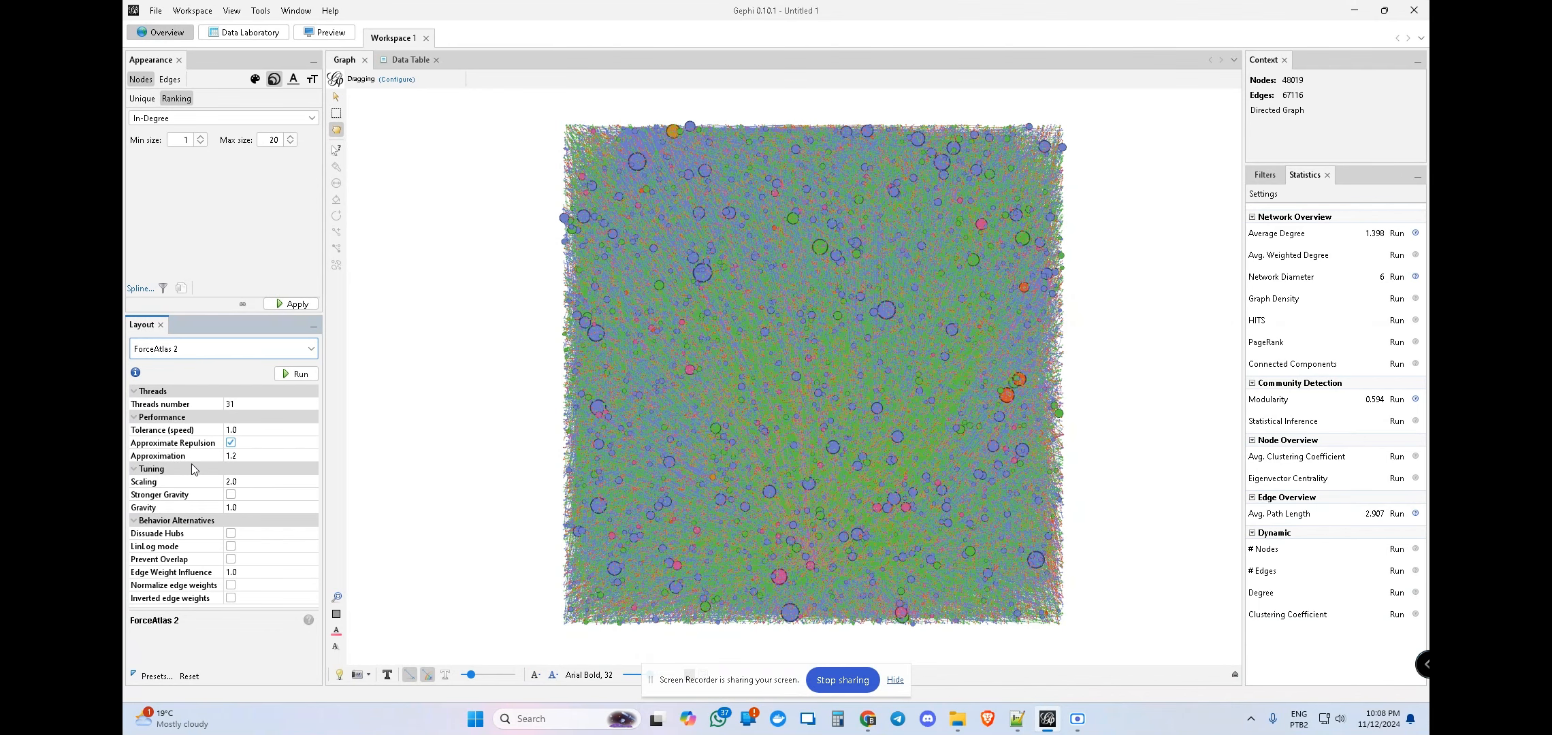
pyautogui.click(233, 485)
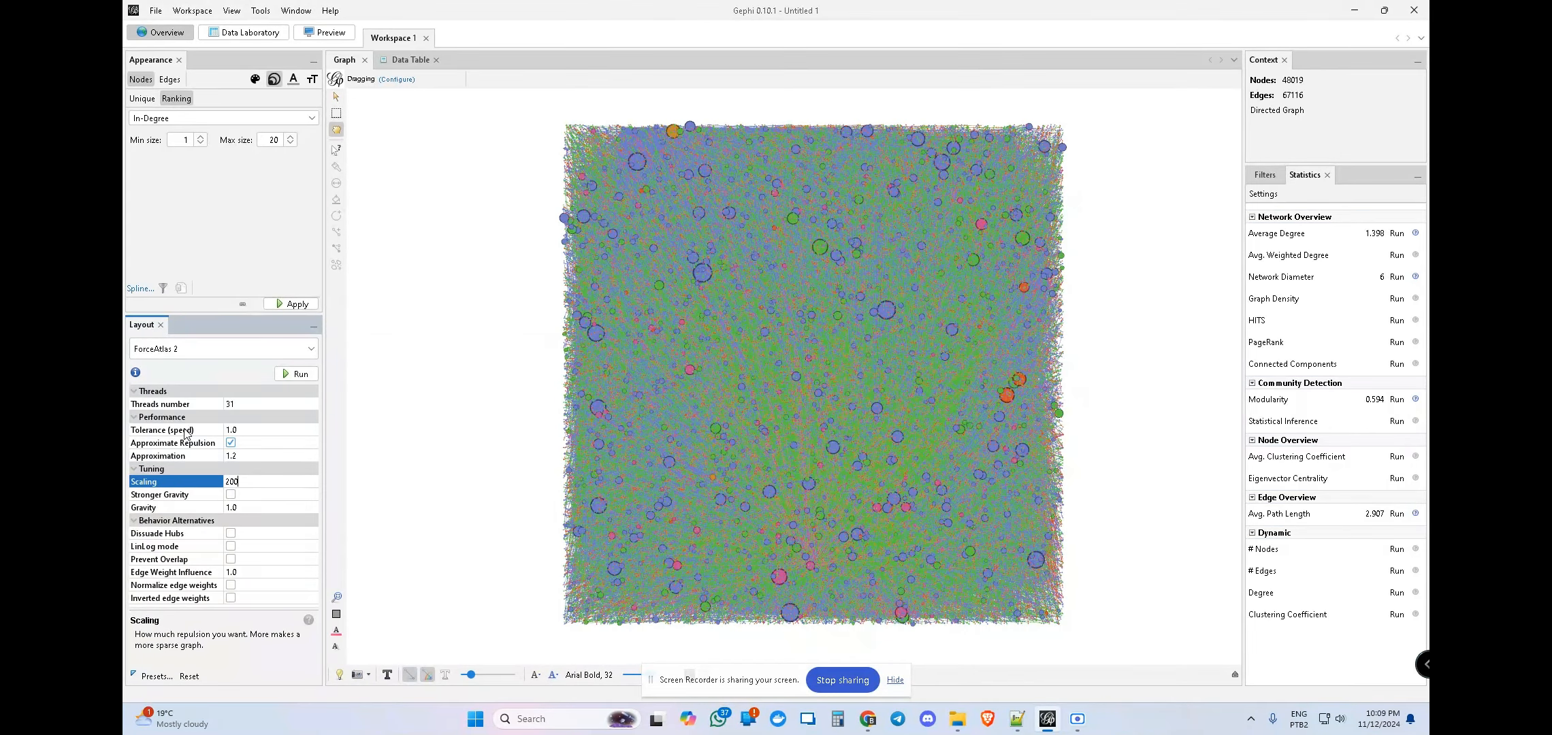
pyautogui.click(232, 547)
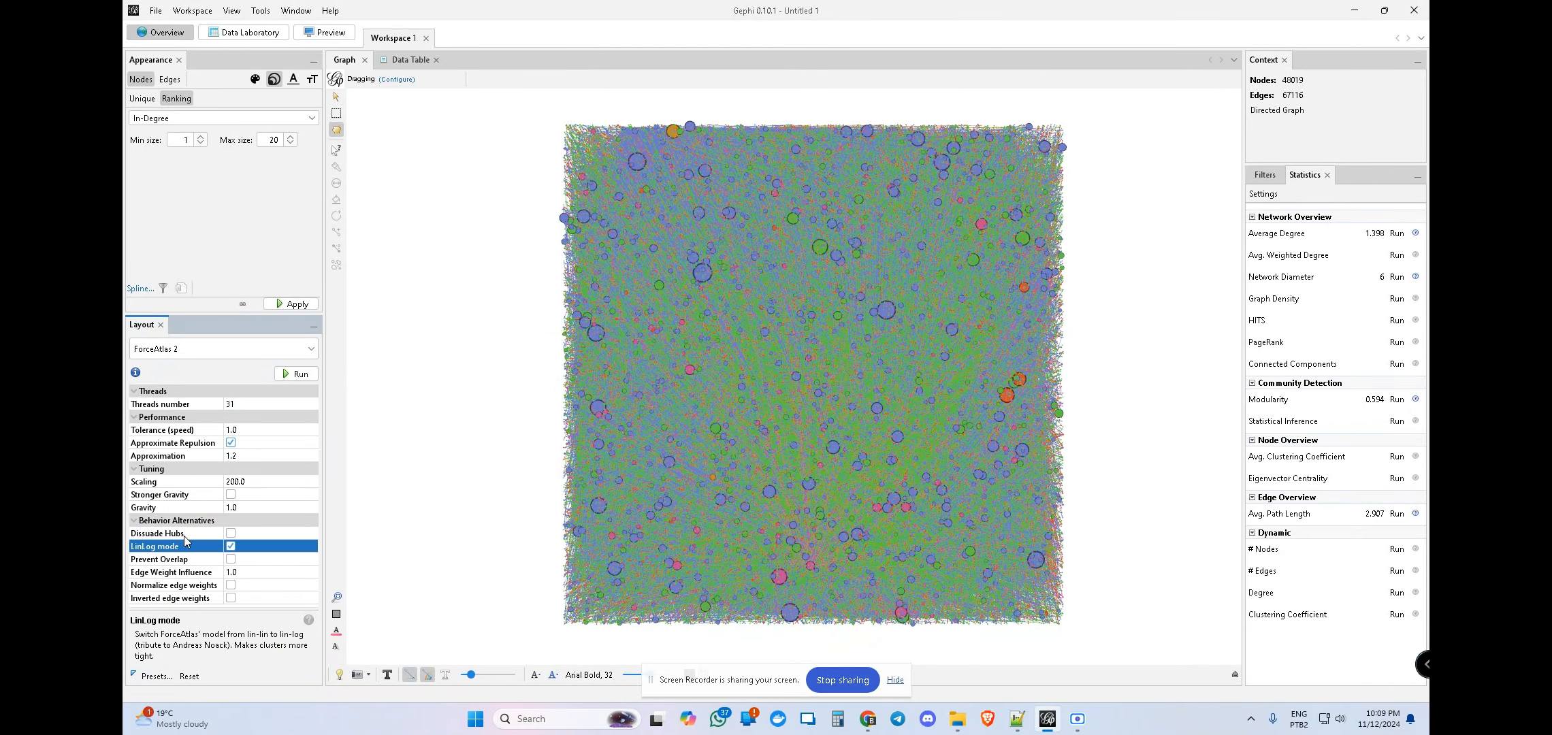
pyautogui.click(230, 560)
pyautogui.click(230, 534)
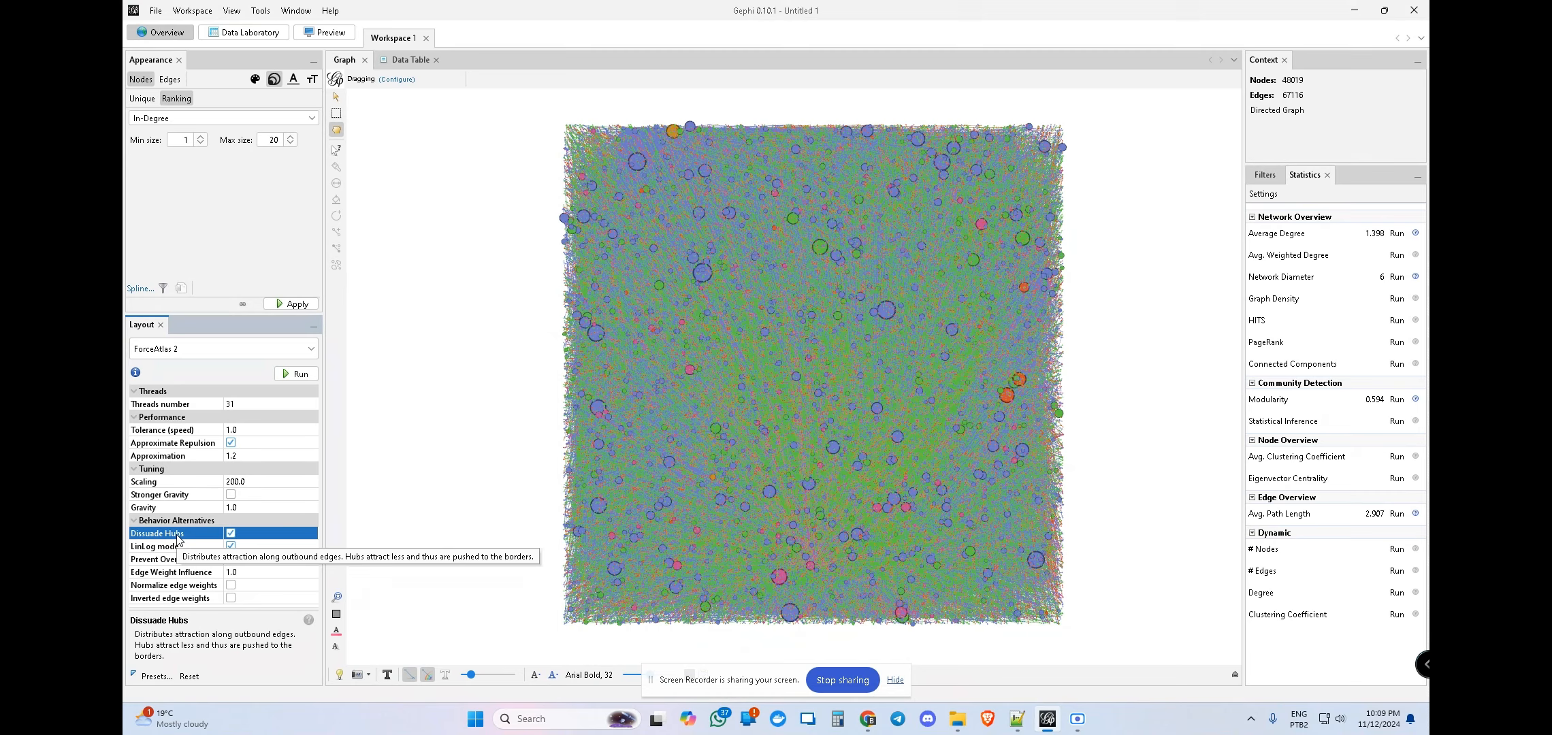
# - Run the configured ForceAtlas 2 layout and follow how the whole graph spreads out
pyautogui.click(298, 380)
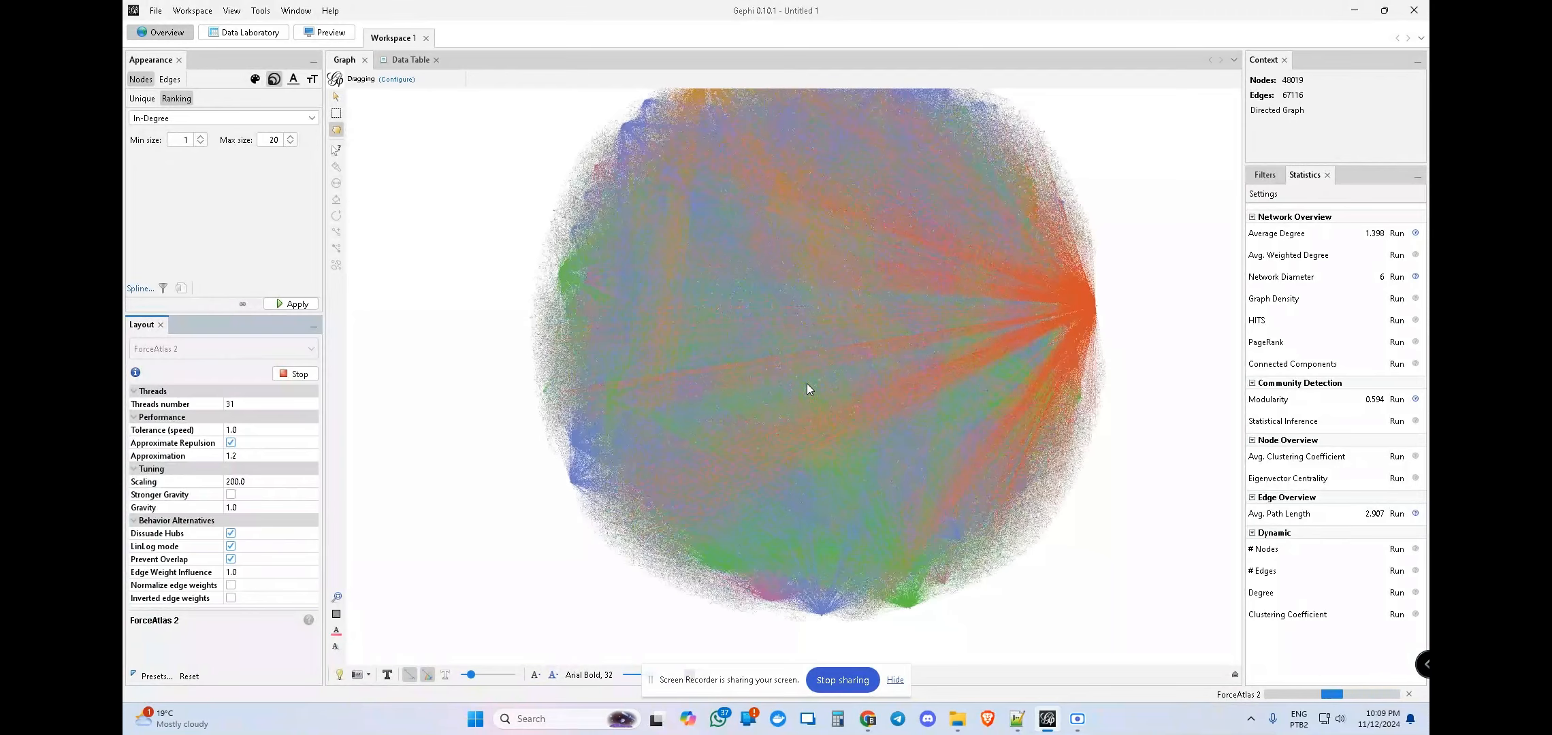
pyautogui.scroll(-5, 807, 388)
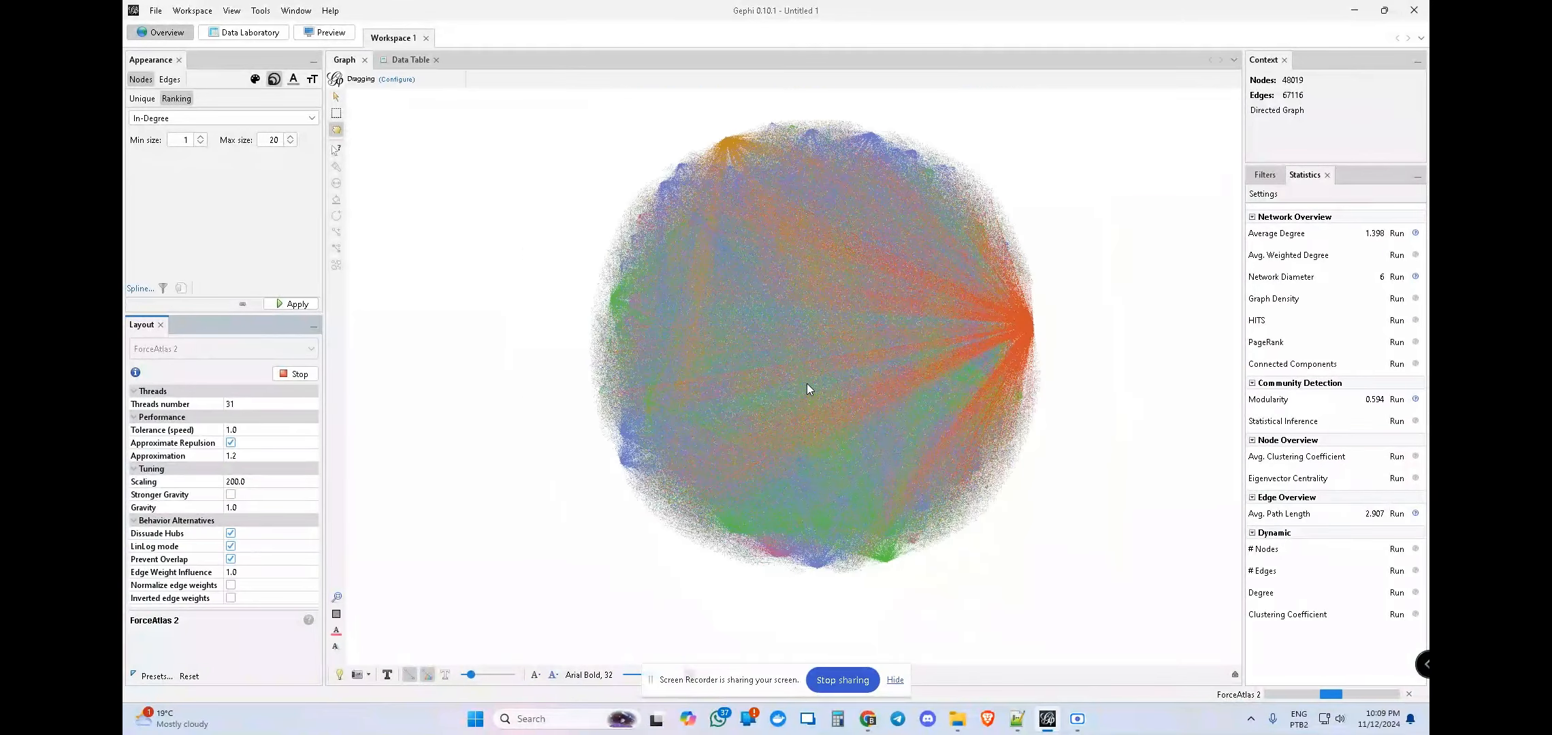
pyautogui.scroll(-2, 806, 388)
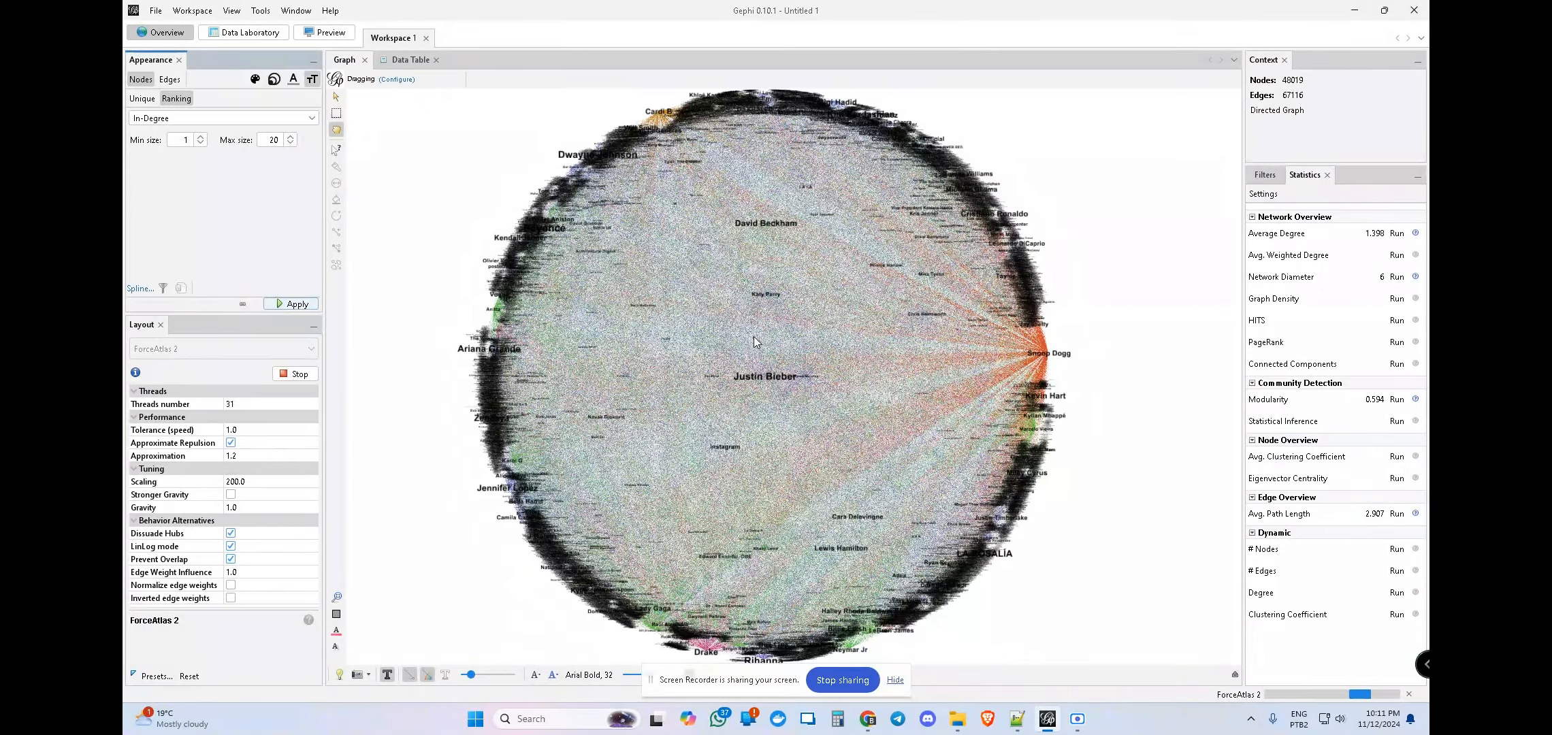
pyautogui.scroll(-3, 753, 336)
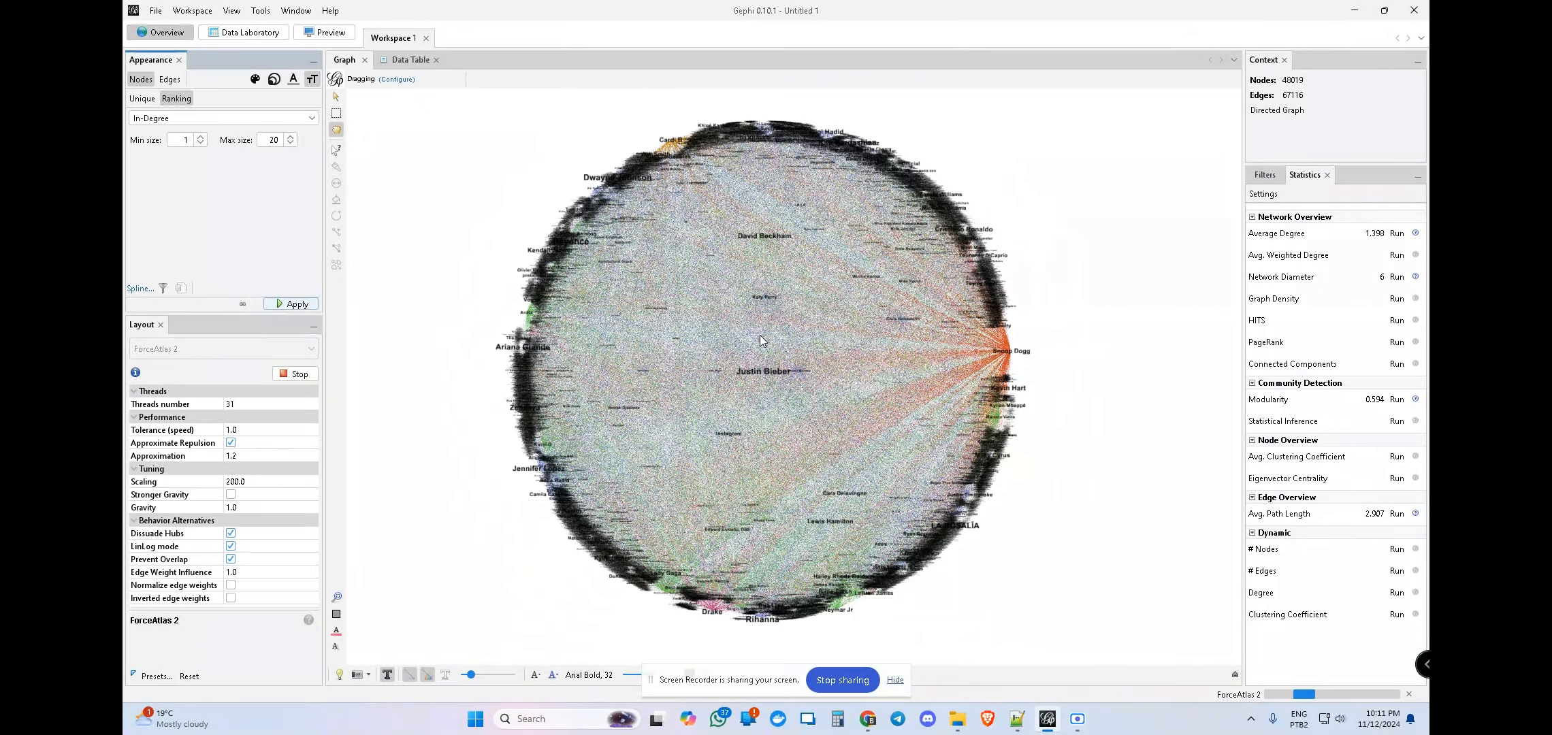
pyautogui.scroll(-3, 761, 337)
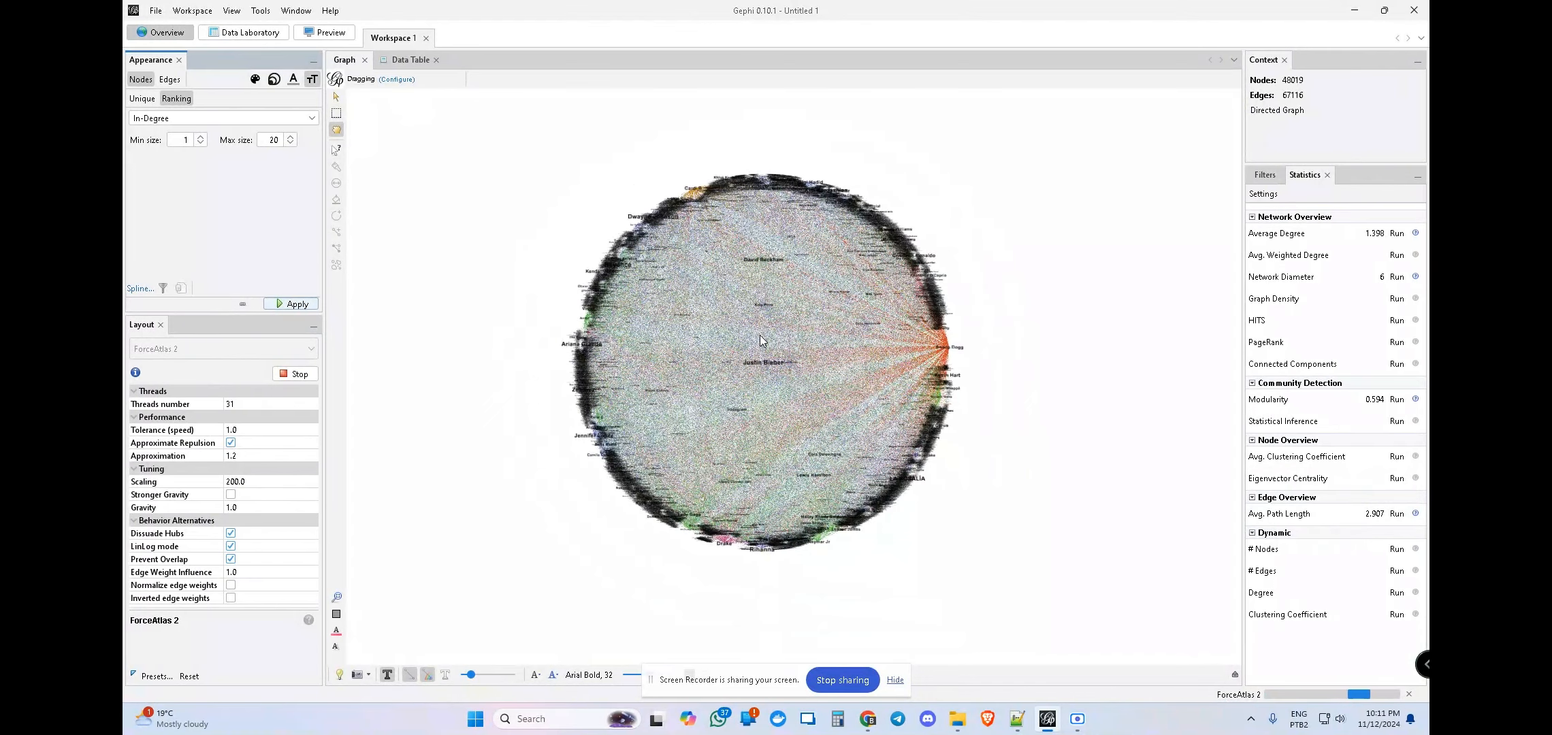
pyautogui.scroll(-3, 761, 334)
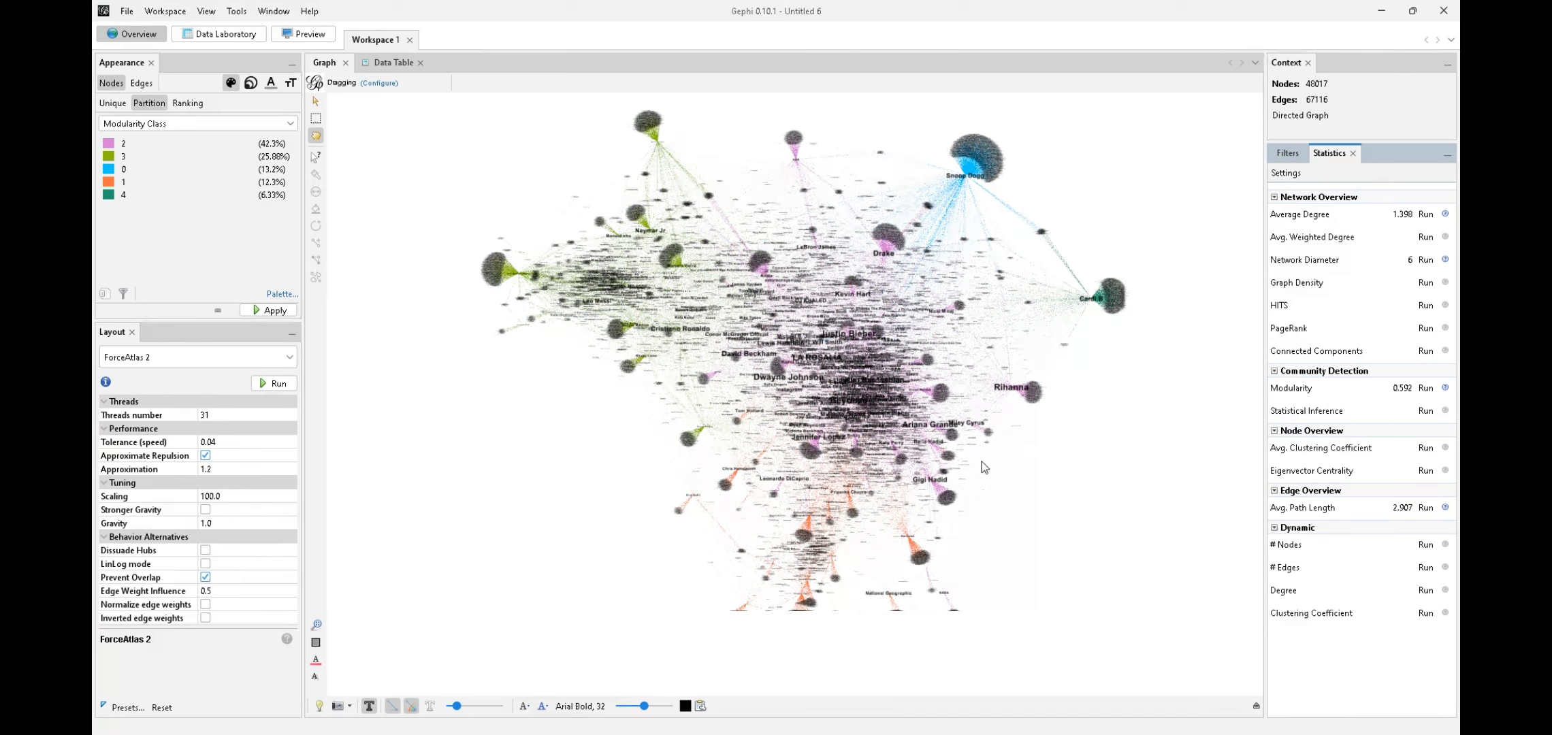
# - Add a Modularity Class partition filter on the nodes, apply it for class 2 only, and look over that community in the graph
pyautogui.click(1287, 153)
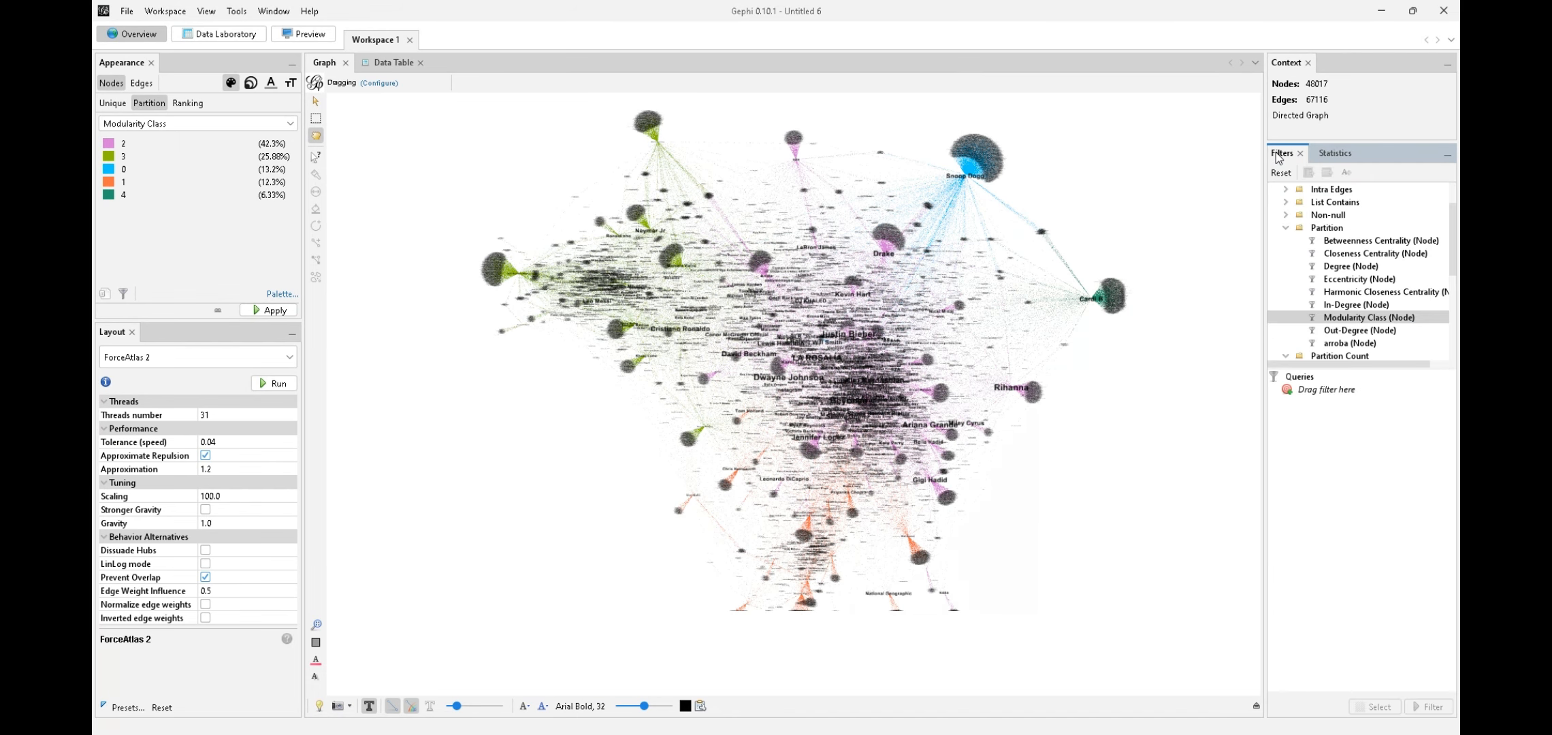
pyautogui.click(1369, 318)
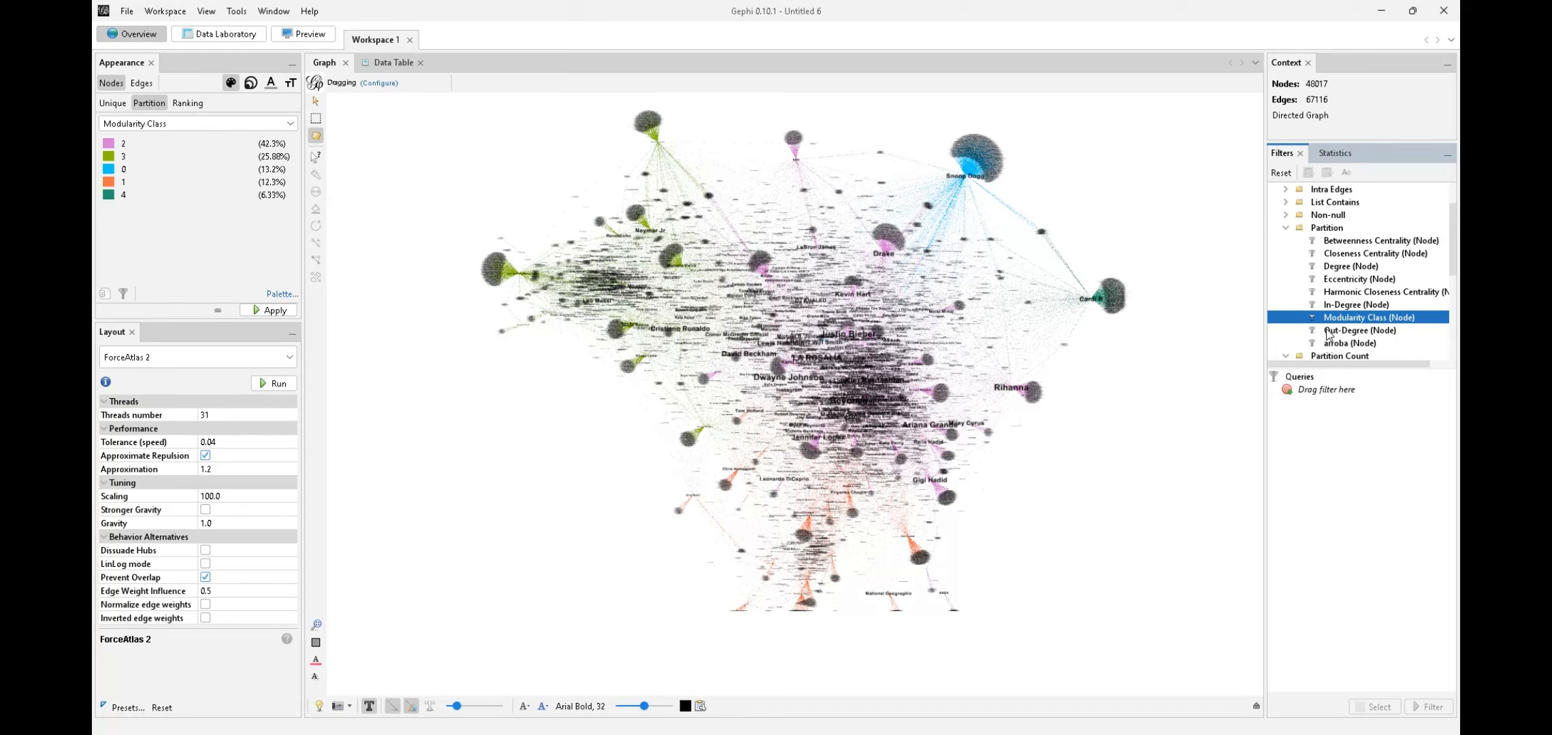
pyautogui.doubleClick(1349, 322)
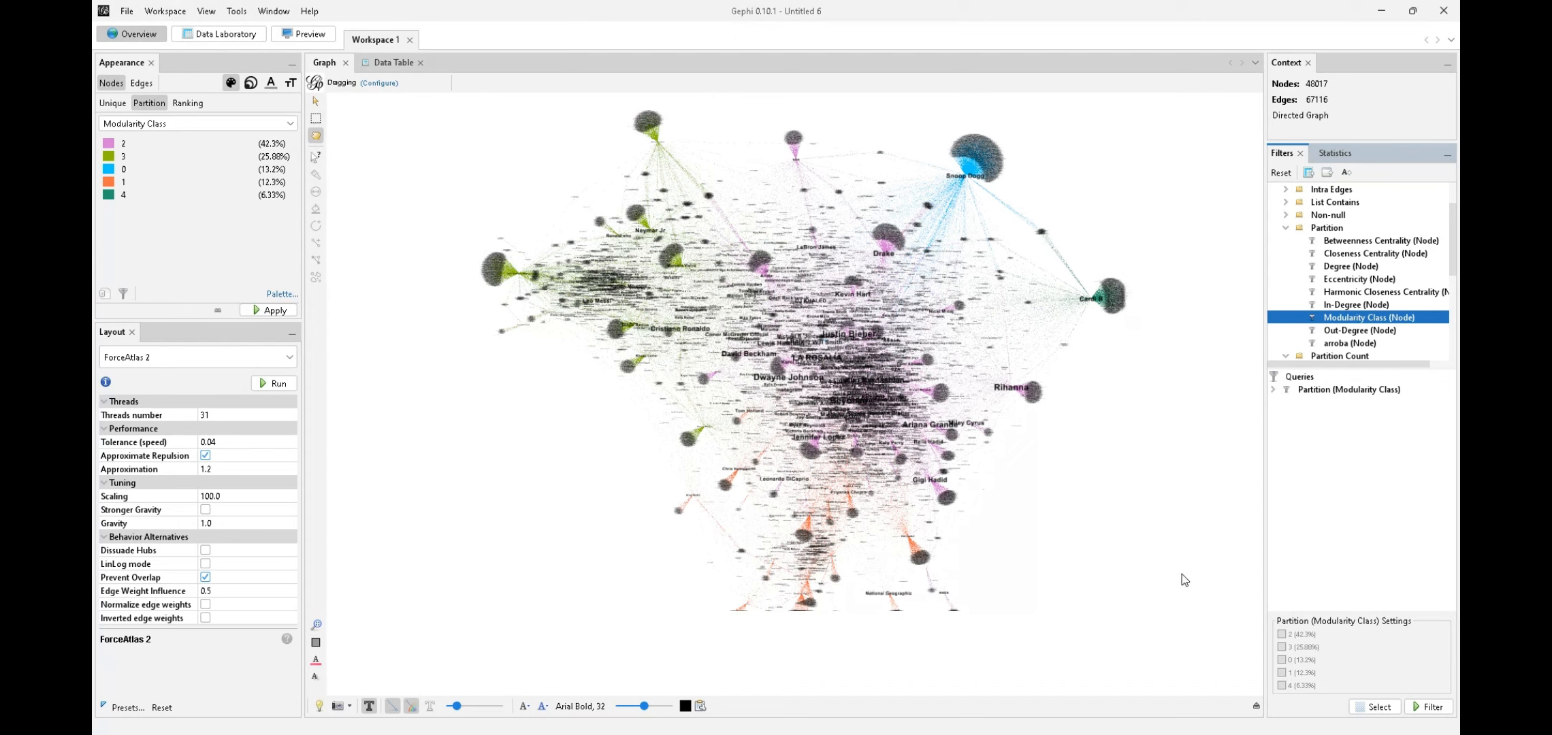
pyautogui.click(1283, 635)
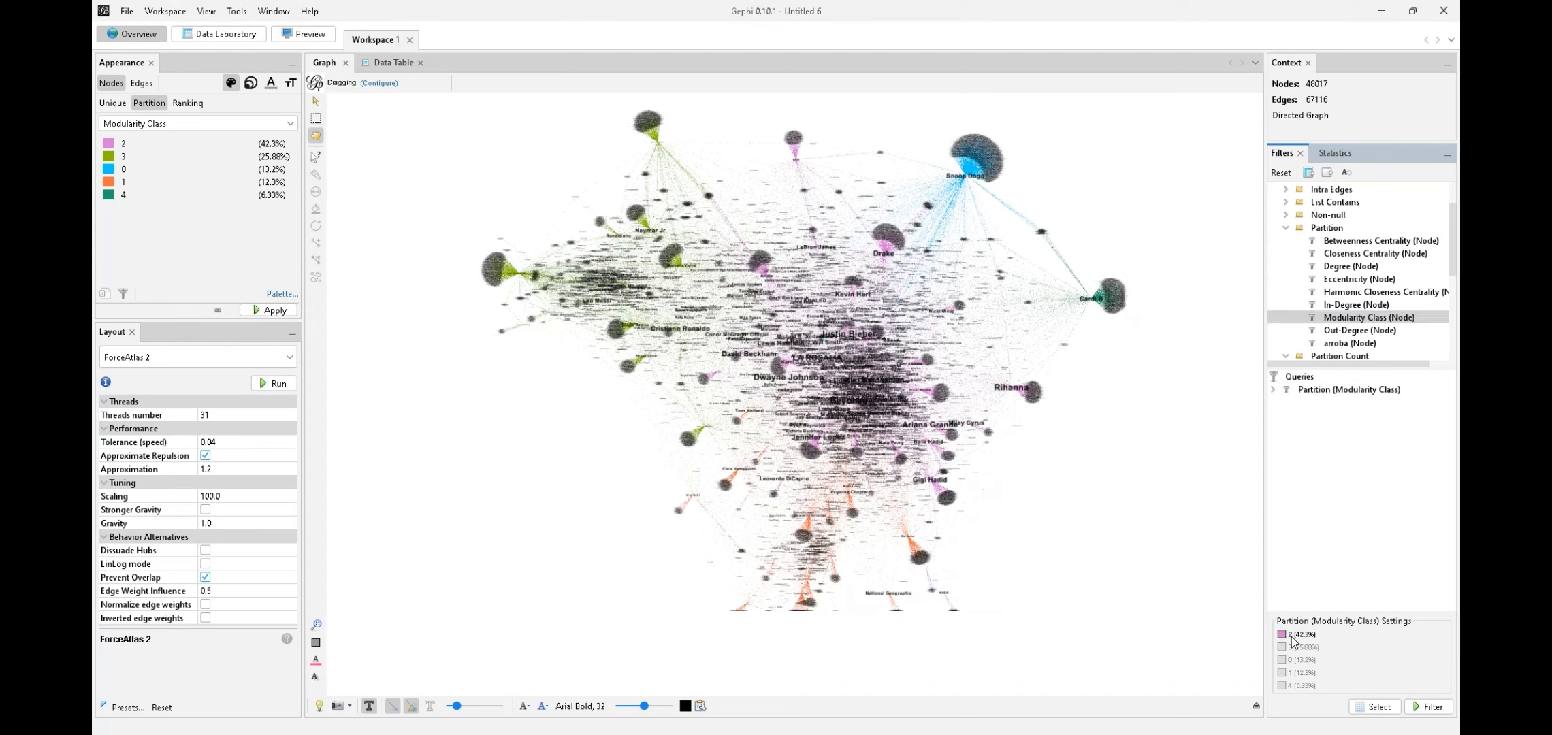
pyautogui.click(1424, 708)
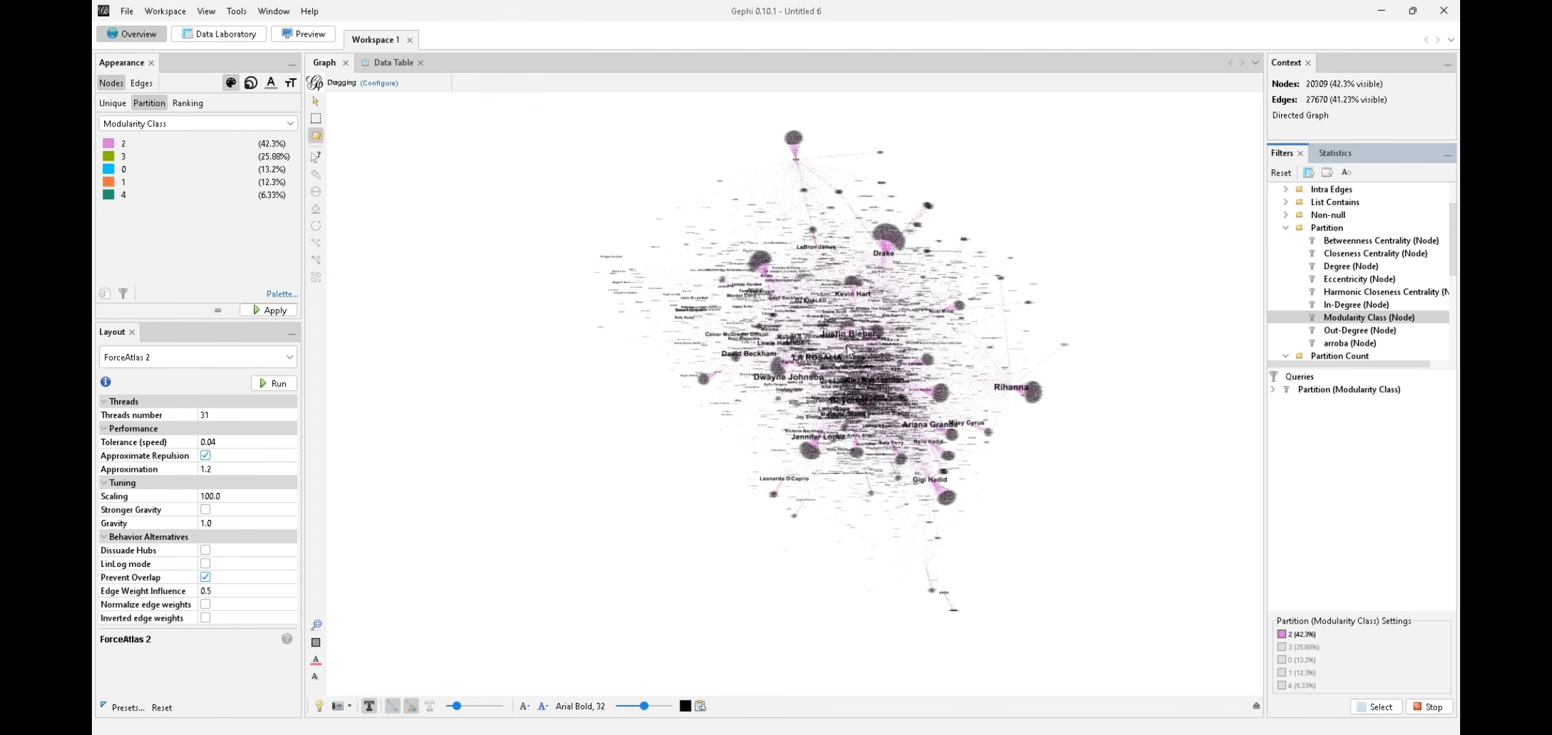
pyautogui.scroll(3, 849, 350)
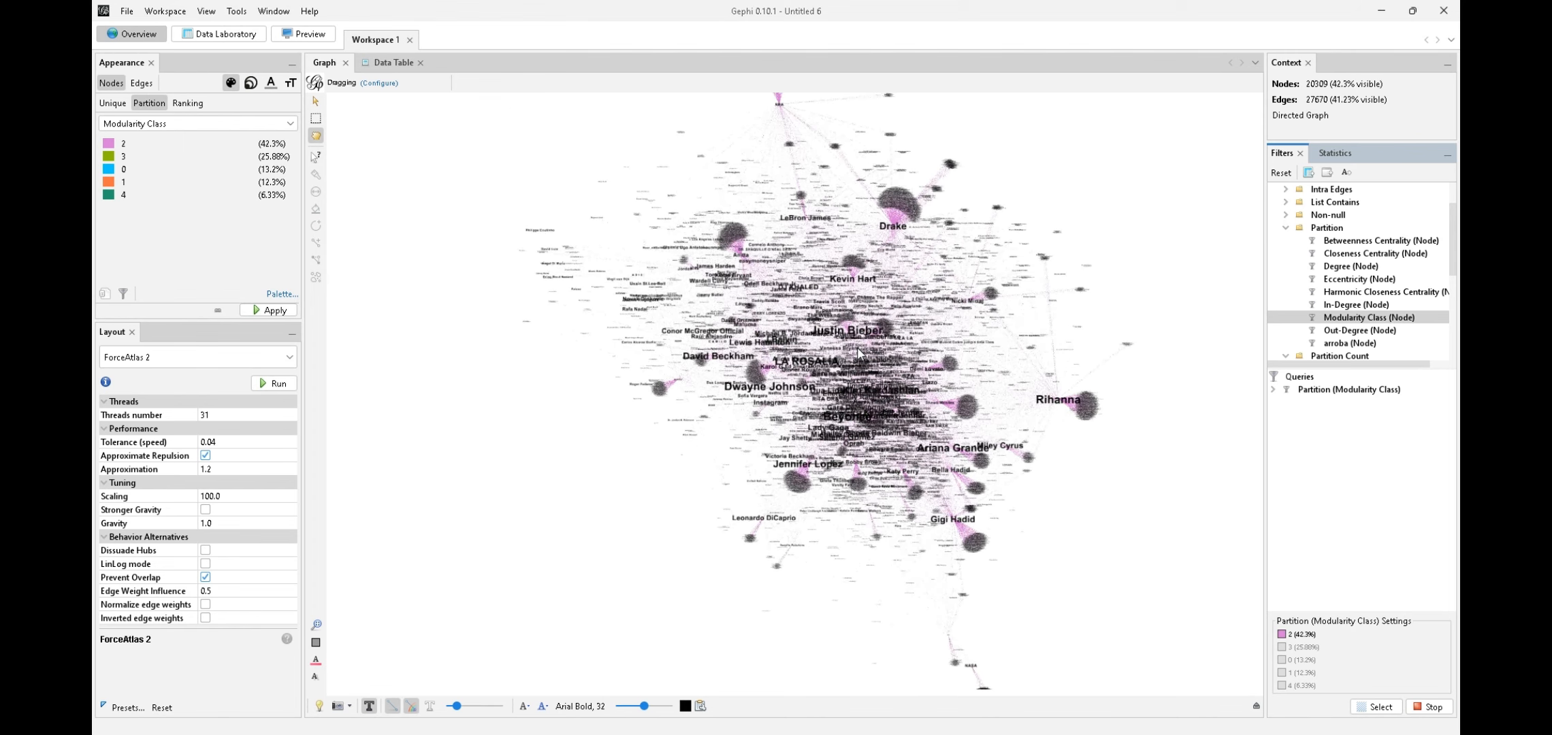
pyautogui.scroll(4, 859, 354)
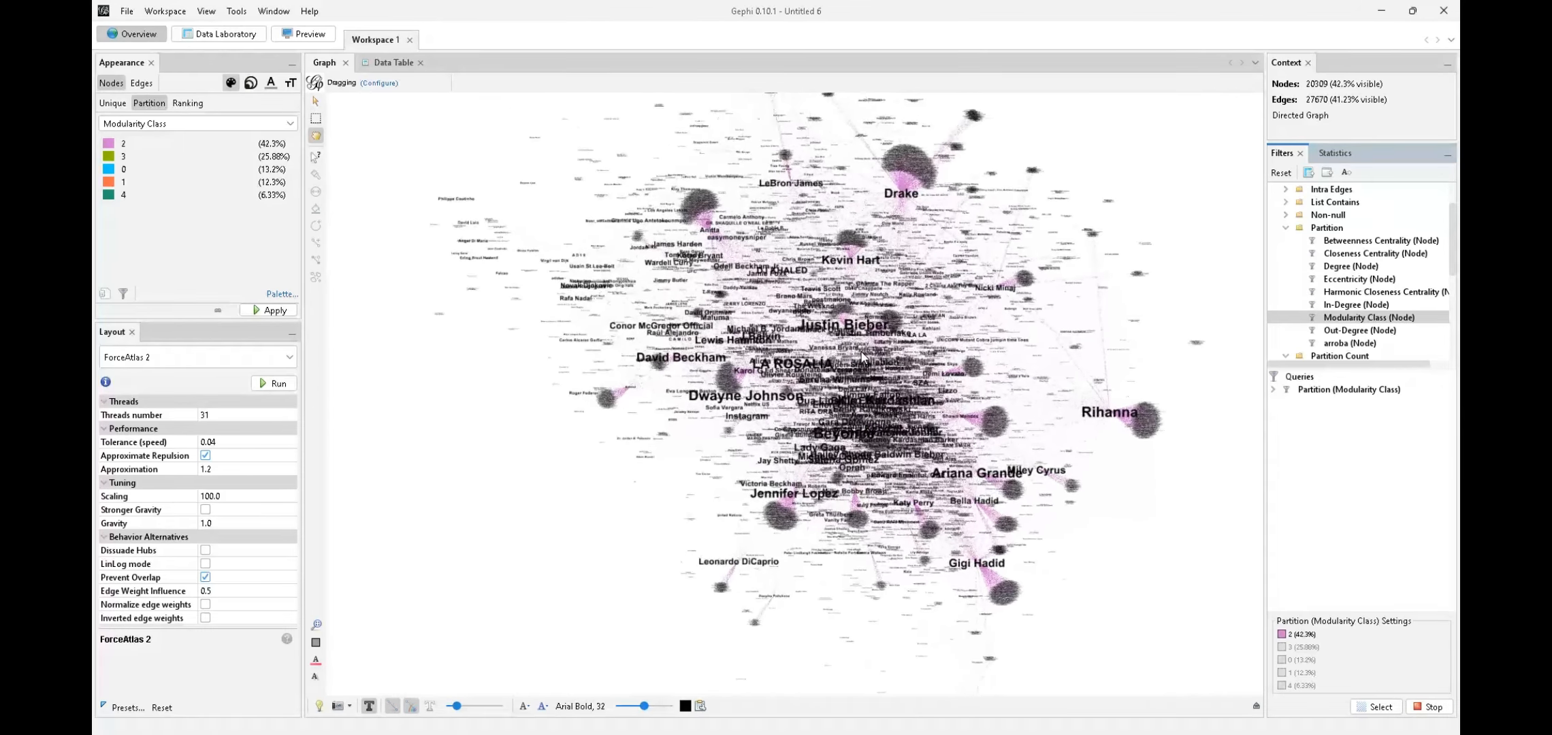
pyautogui.scroll(1, 851, 347)
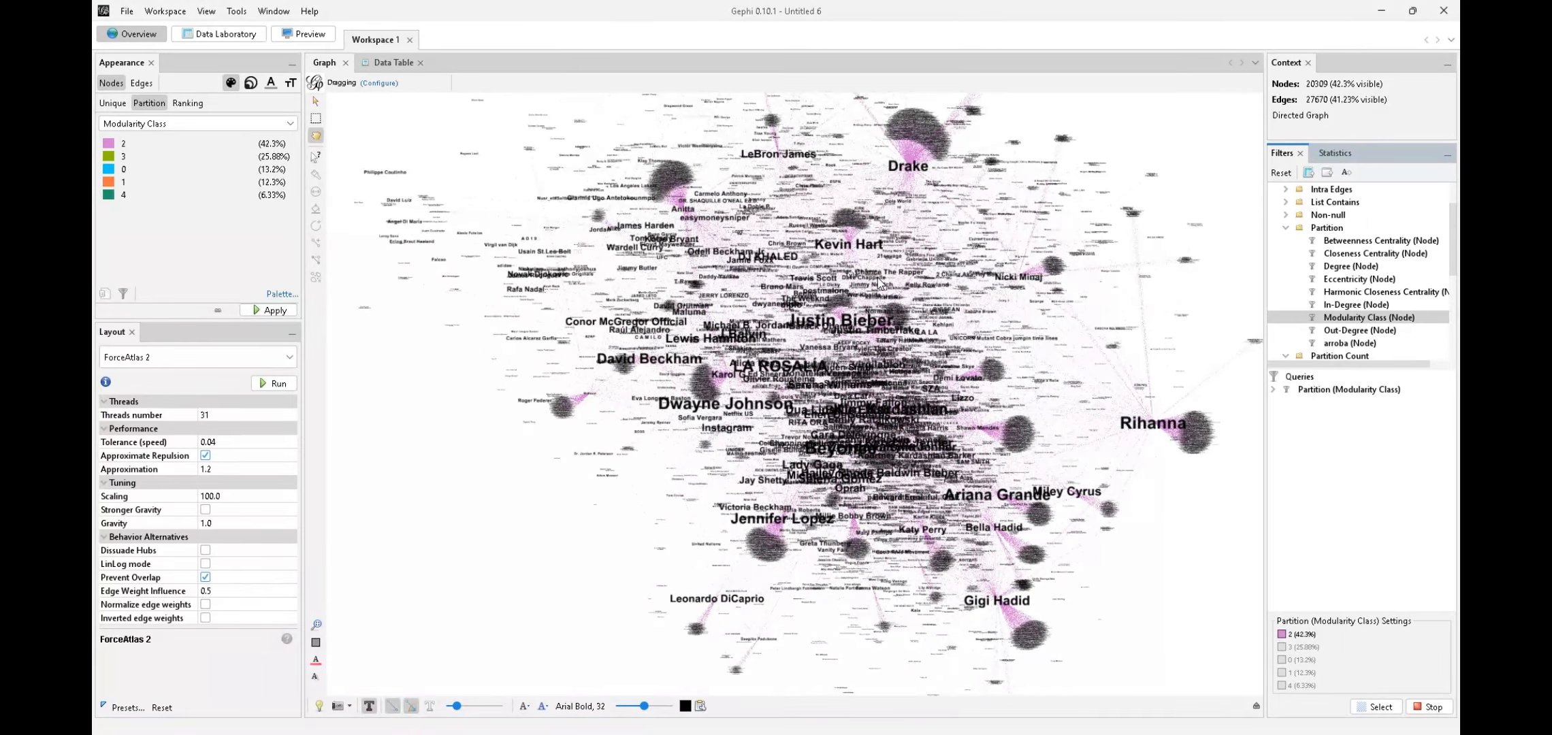
pyautogui.scroll(-3, 878, 285)
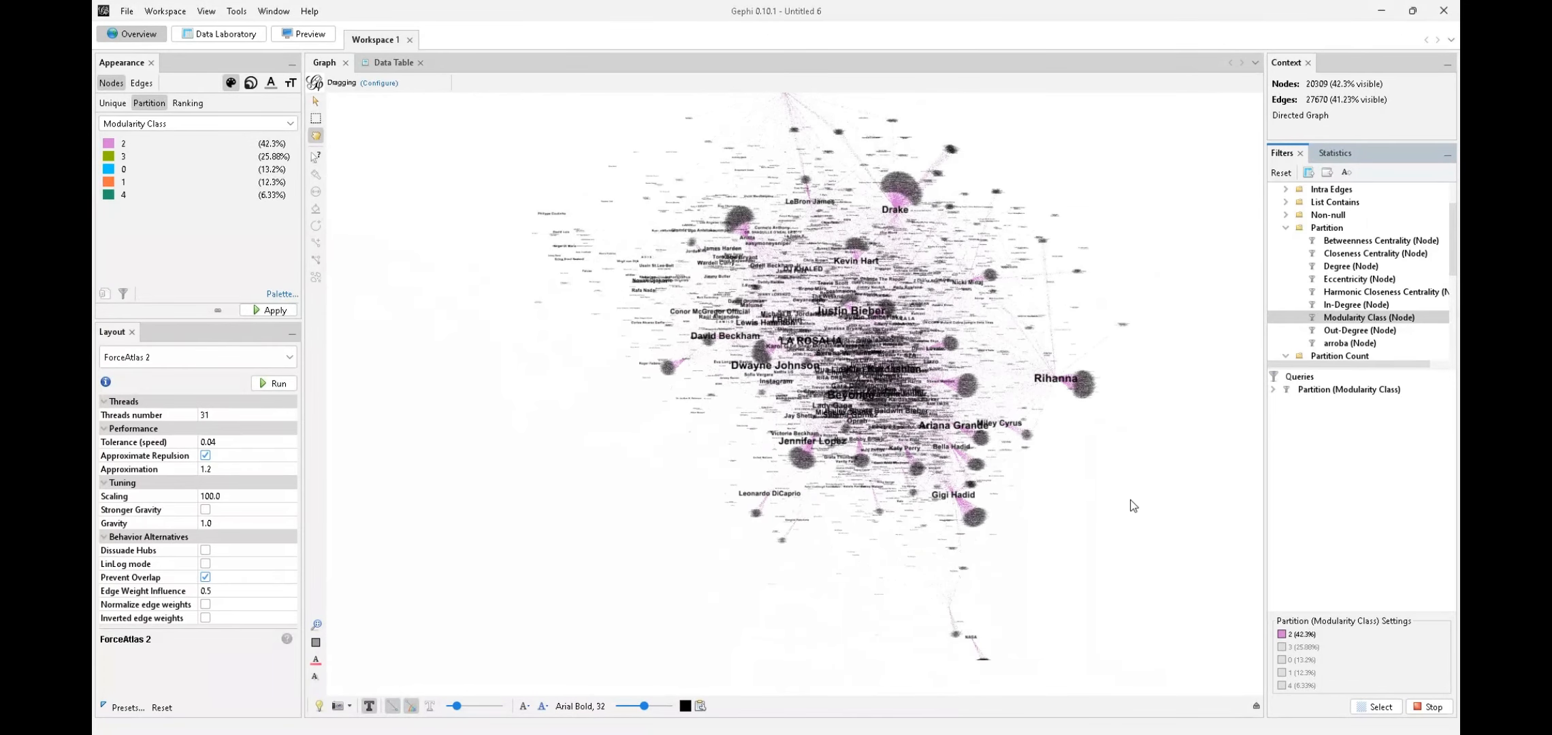
# - Switch the Modularity Class filter from class 2 to class 3 and inspect the football cluster around 433
pyautogui.click(1282, 635)
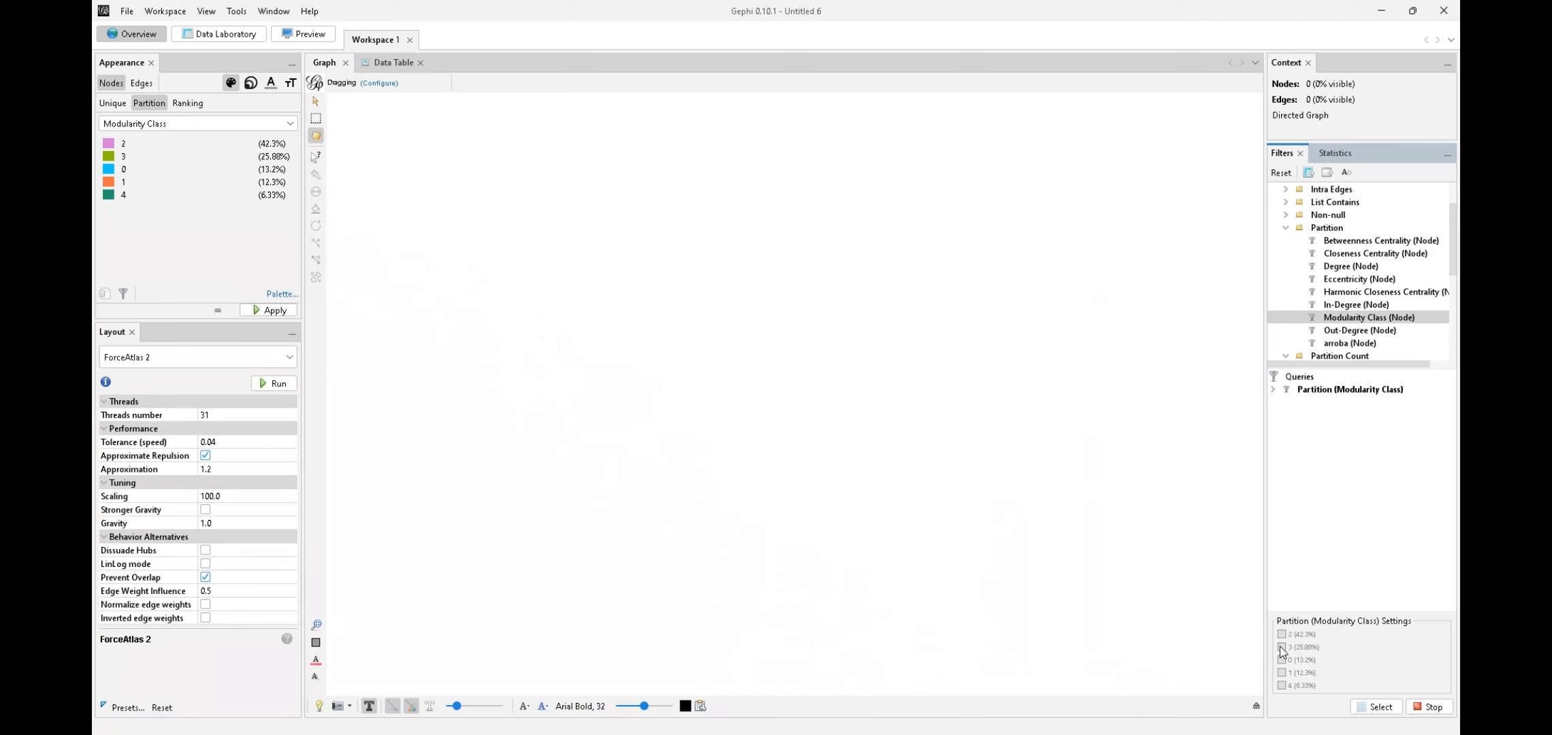
pyautogui.click(1281, 648)
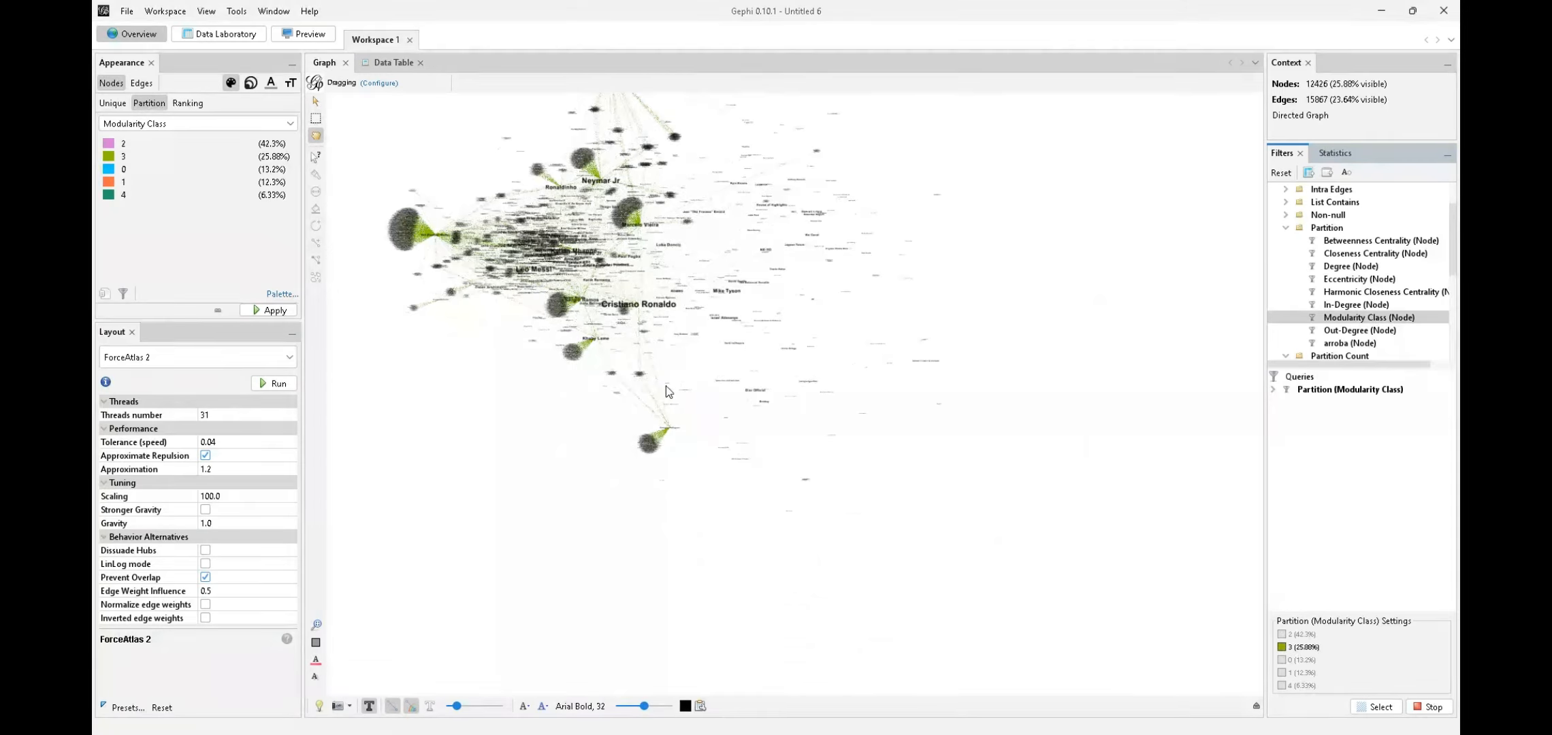
pyautogui.moveTo(637, 283); pyautogui.dragTo(664, 303)
pyautogui.scroll(4, 662, 359)
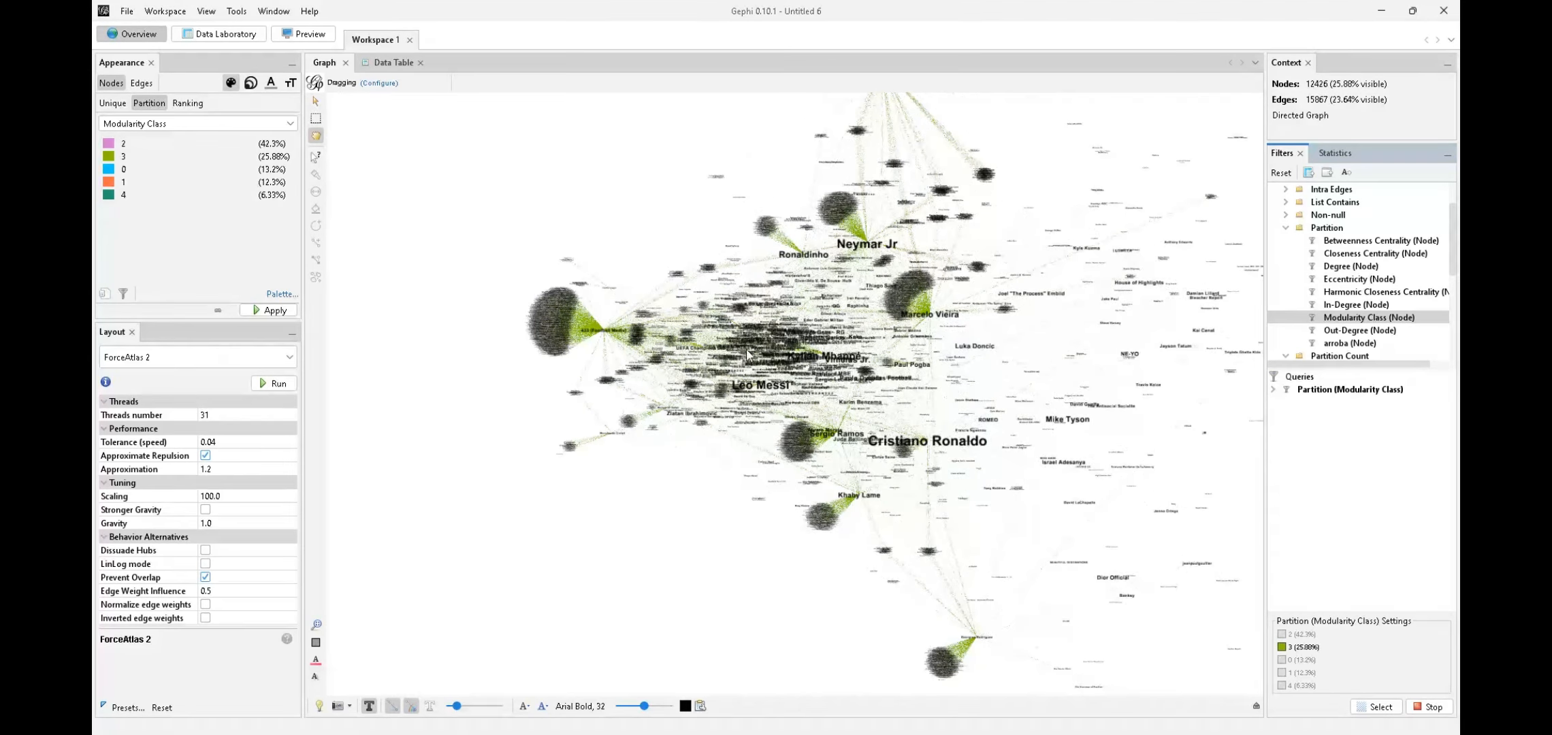
pyautogui.scroll(3, 606, 349)
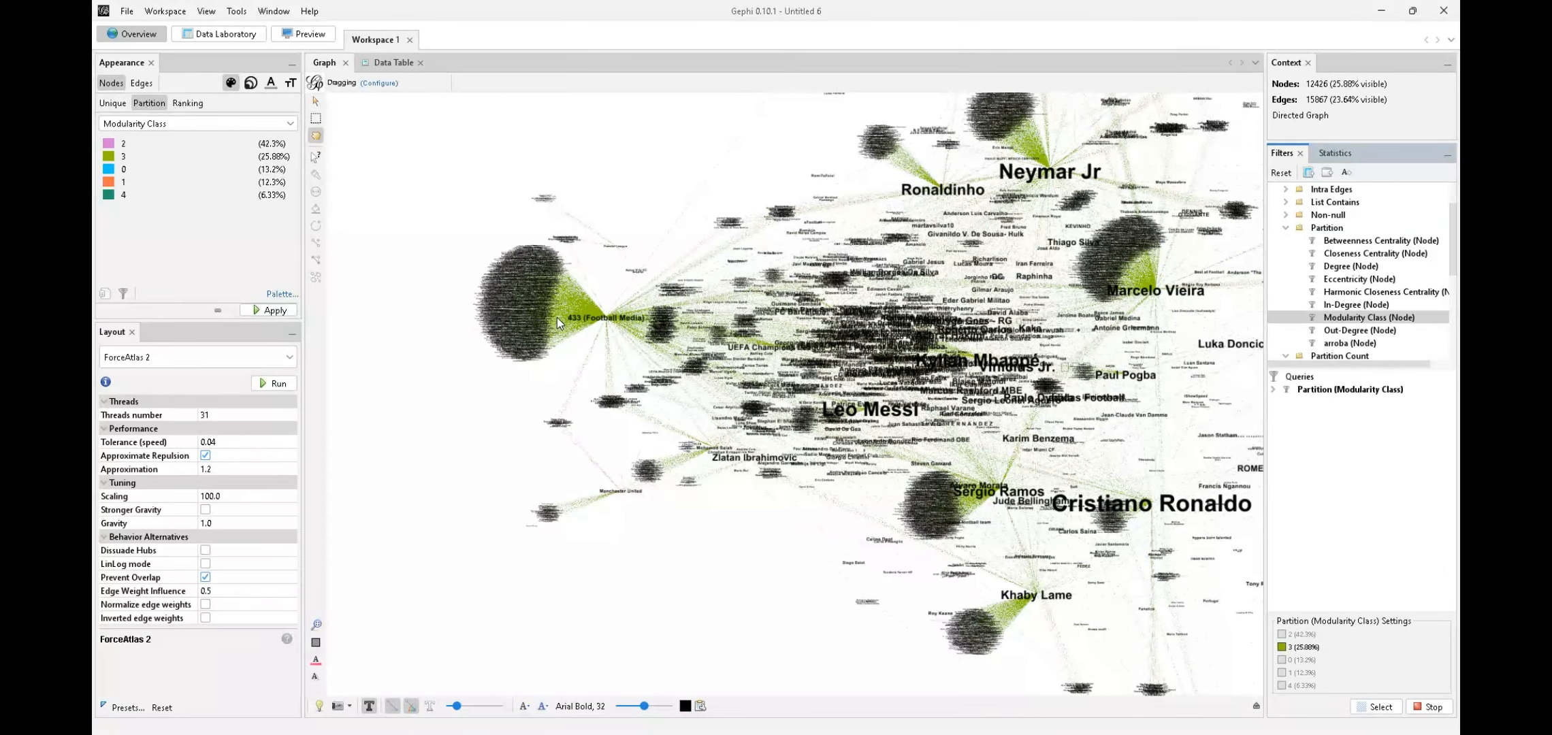
pyautogui.scroll(-2, 931, 427)
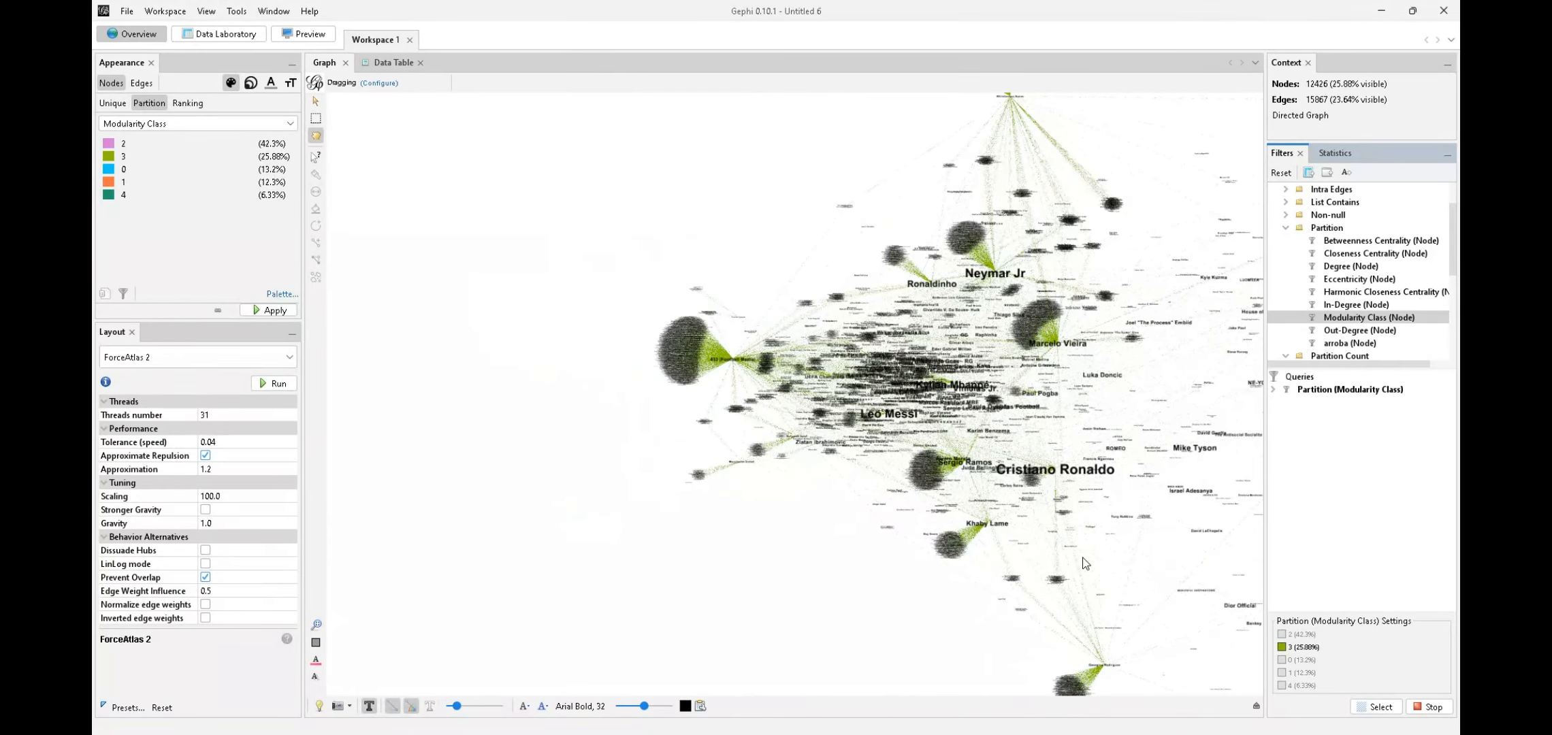
# - Examine the outlying Georgina Rodríguez and Dior Official nodes and their links to the rest of the class 3 community
pyautogui.moveTo(1051, 514); pyautogui.dragTo(754, 443)
pyautogui.scroll(3, 725, 435)
pyautogui.scroll(2, 695, 391)
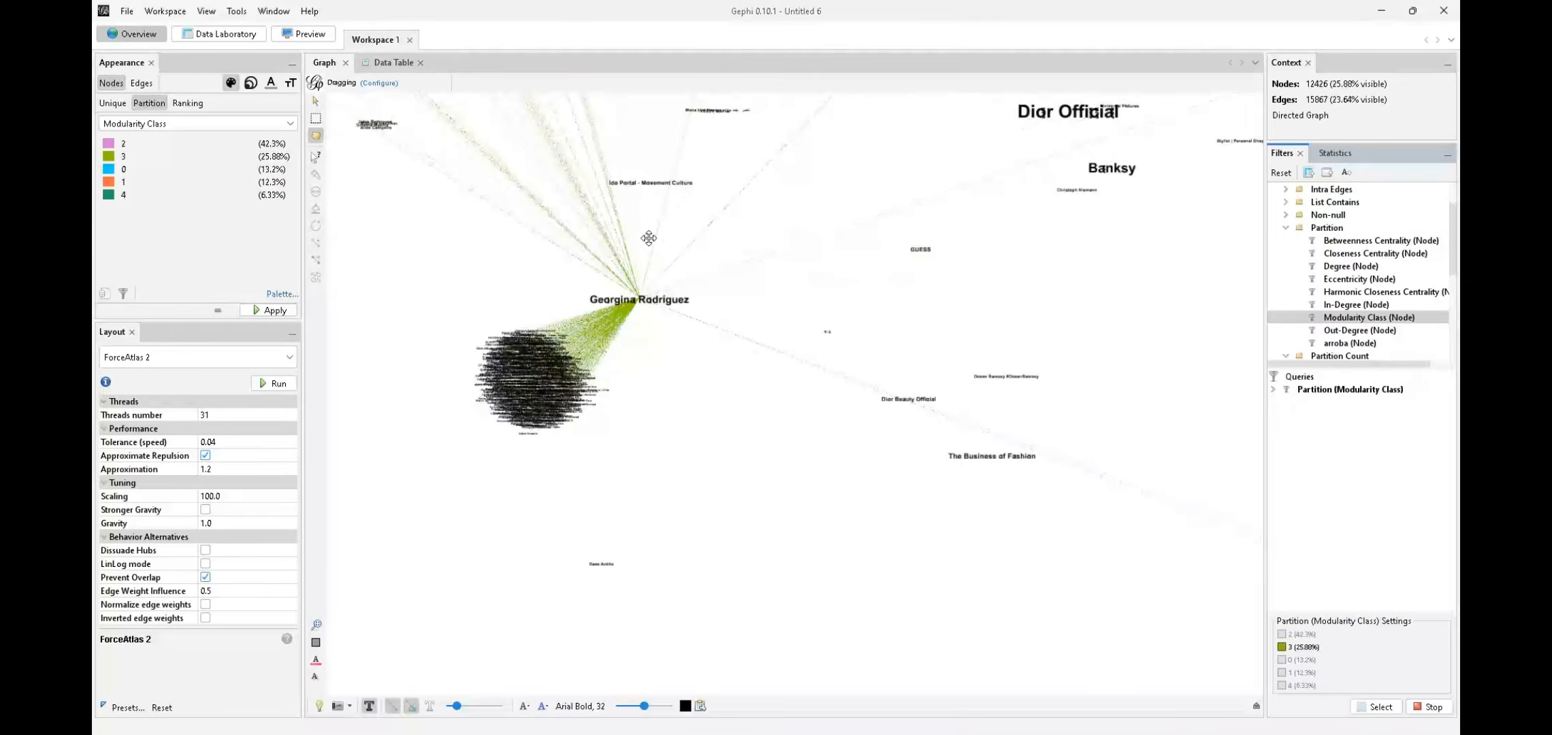
pyautogui.moveTo(644, 239); pyautogui.dragTo(681, 316)
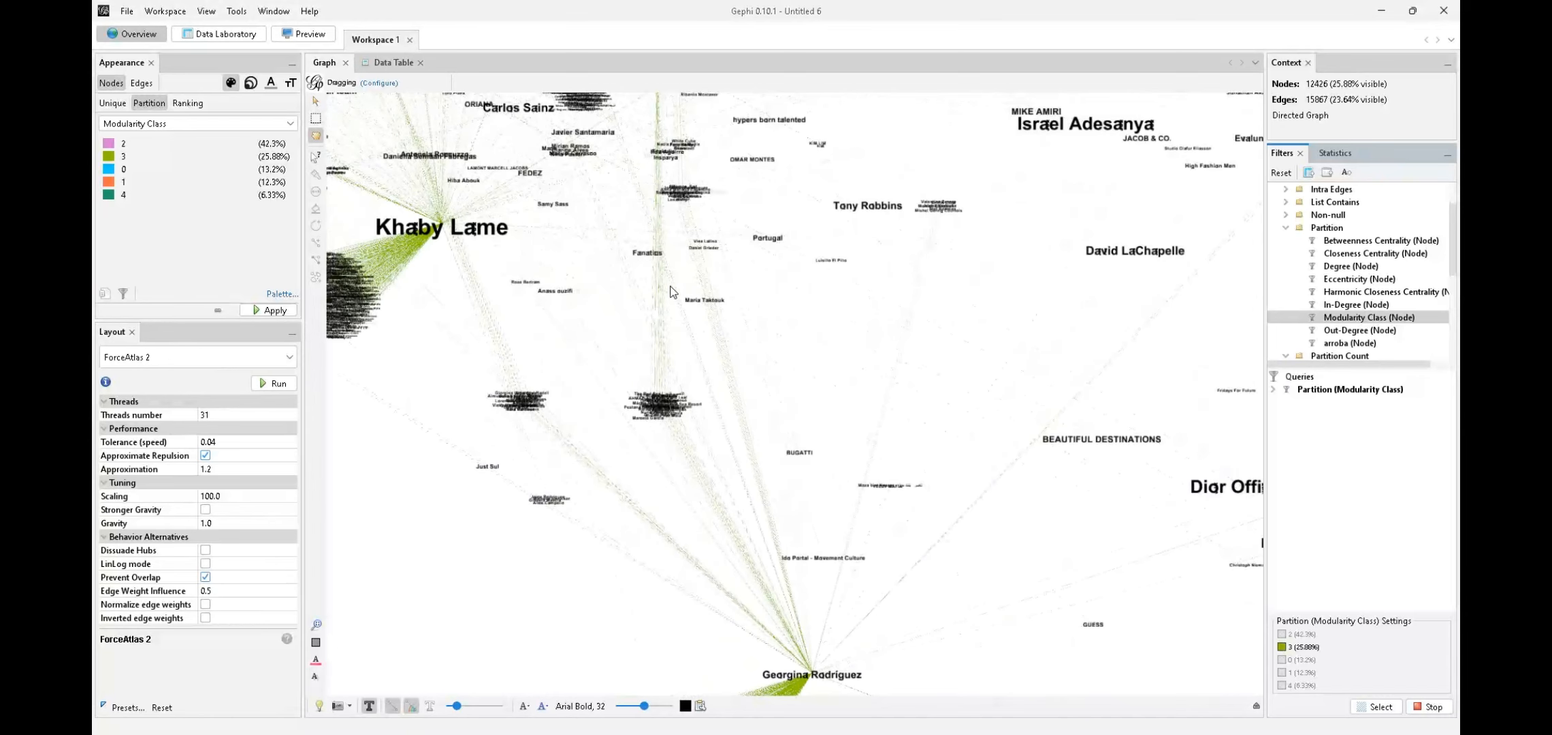
pyautogui.moveTo(797, 332); pyautogui.dragTo(780, 320)
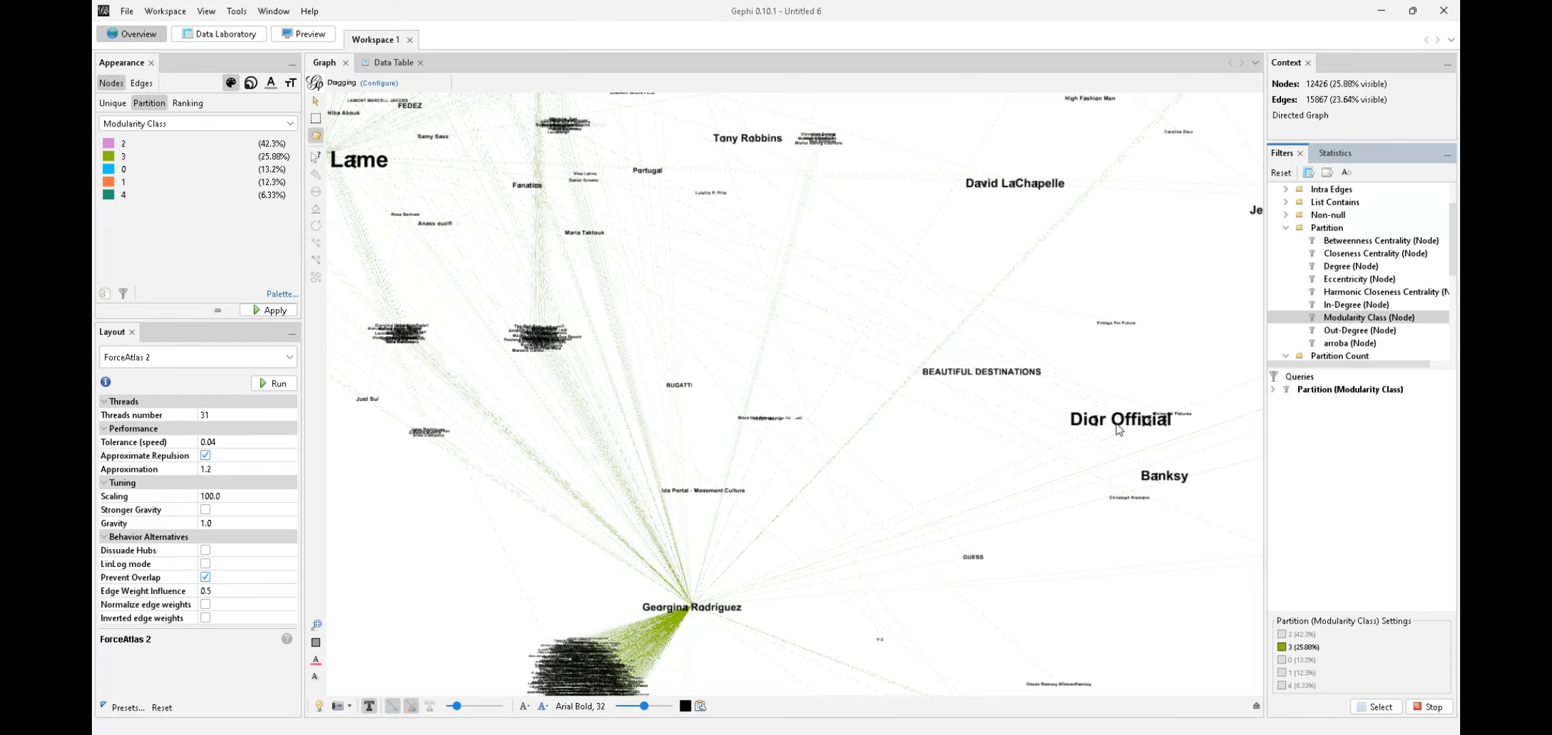
pyautogui.scroll(-5, 813, 313)
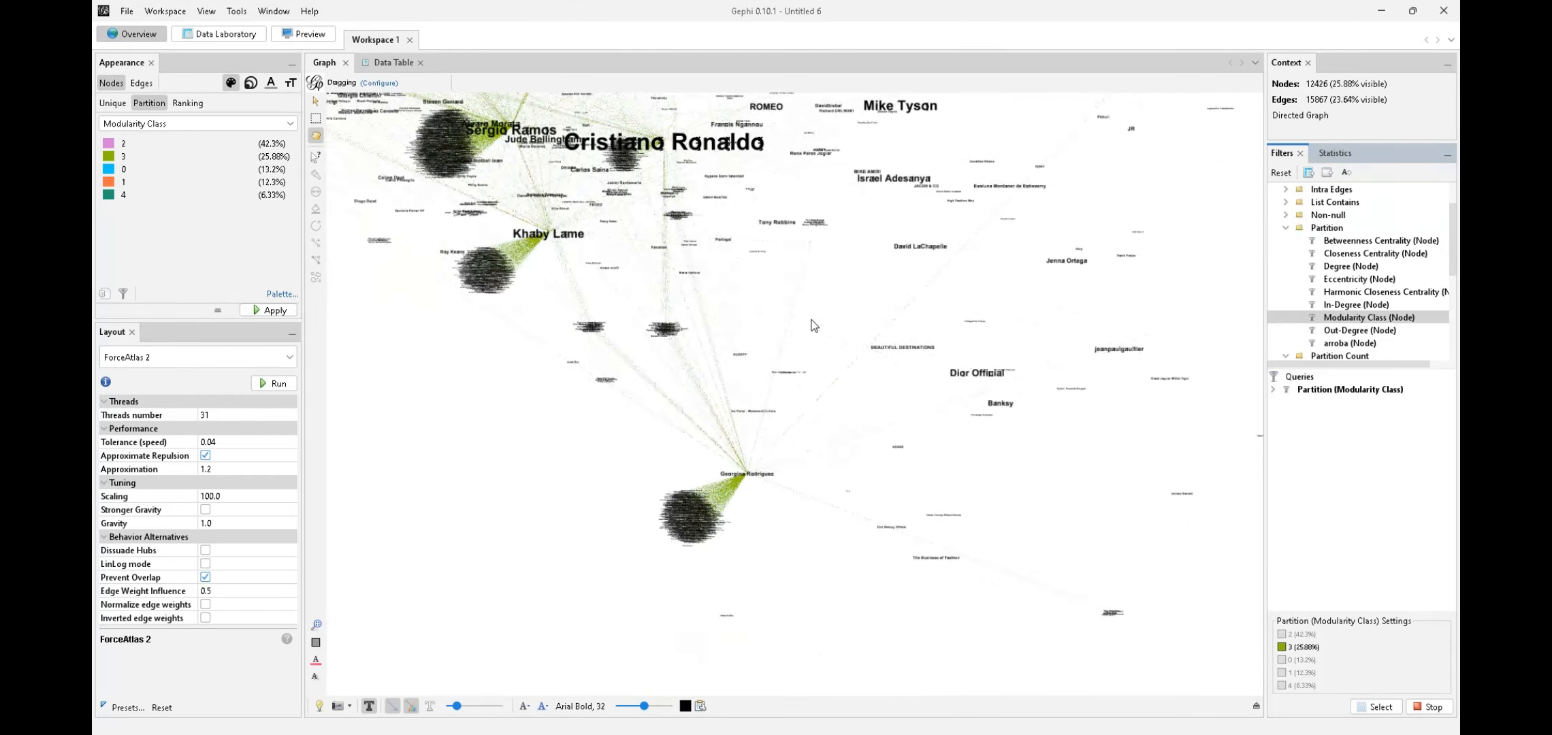
pyautogui.scroll(-3, 851, 228)
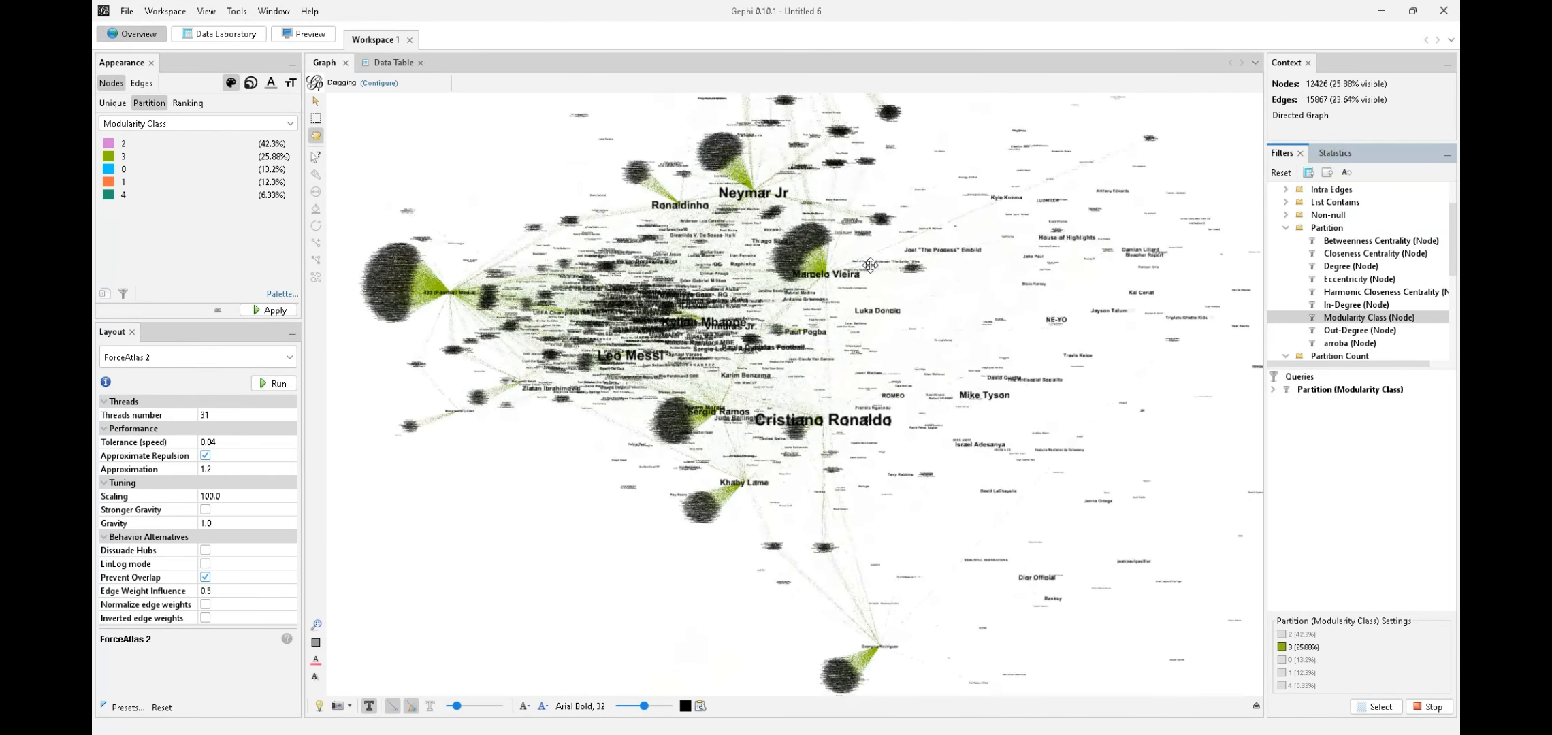
pyautogui.scroll(-2, 873, 269)
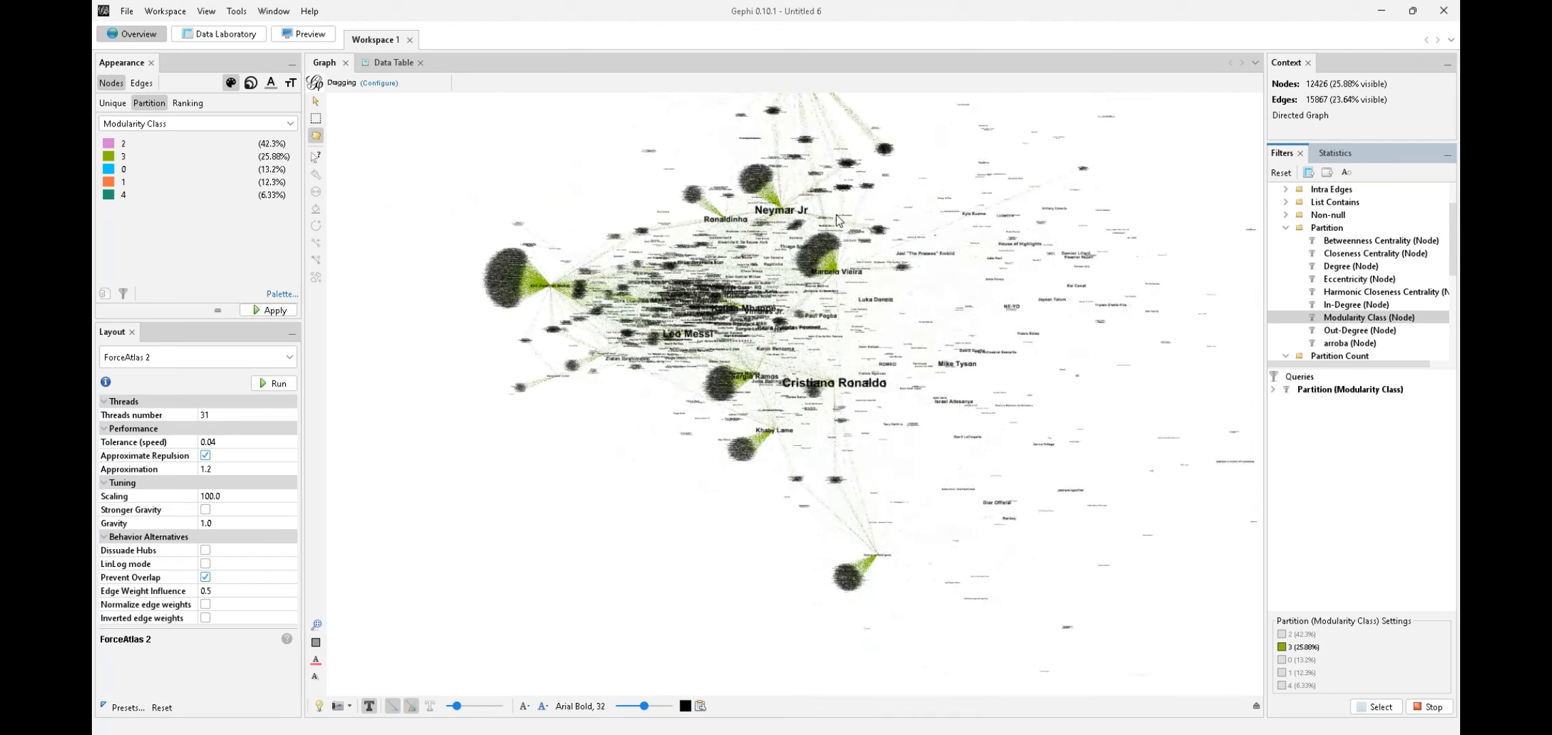
# - Switch the Modularity Class filter to class 0 and look at the Snoop Dogg and Will Smith nodes
pyautogui.click(1283, 649)
pyautogui.click(1283, 660)
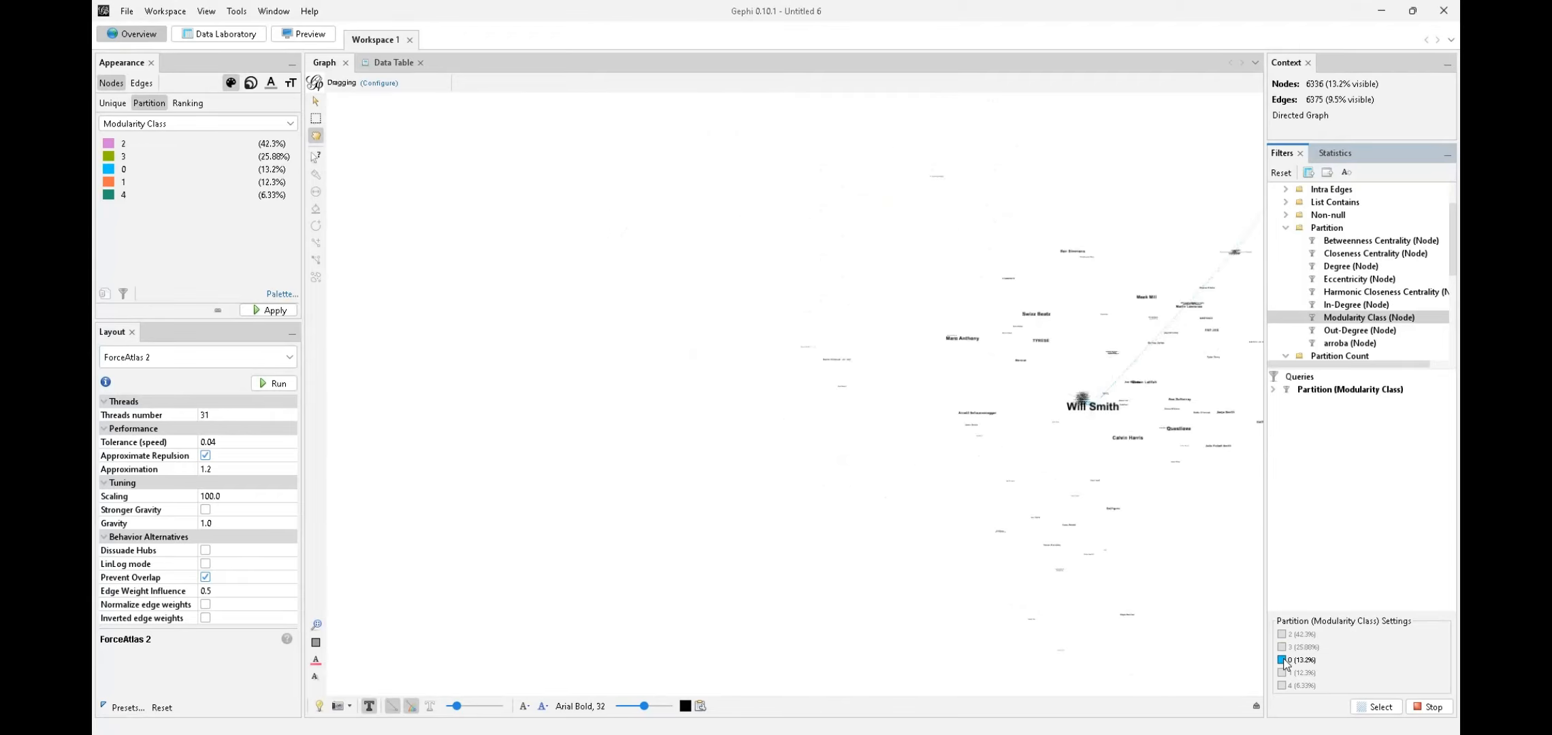
pyautogui.moveTo(1156, 482); pyautogui.dragTo(1109, 495)
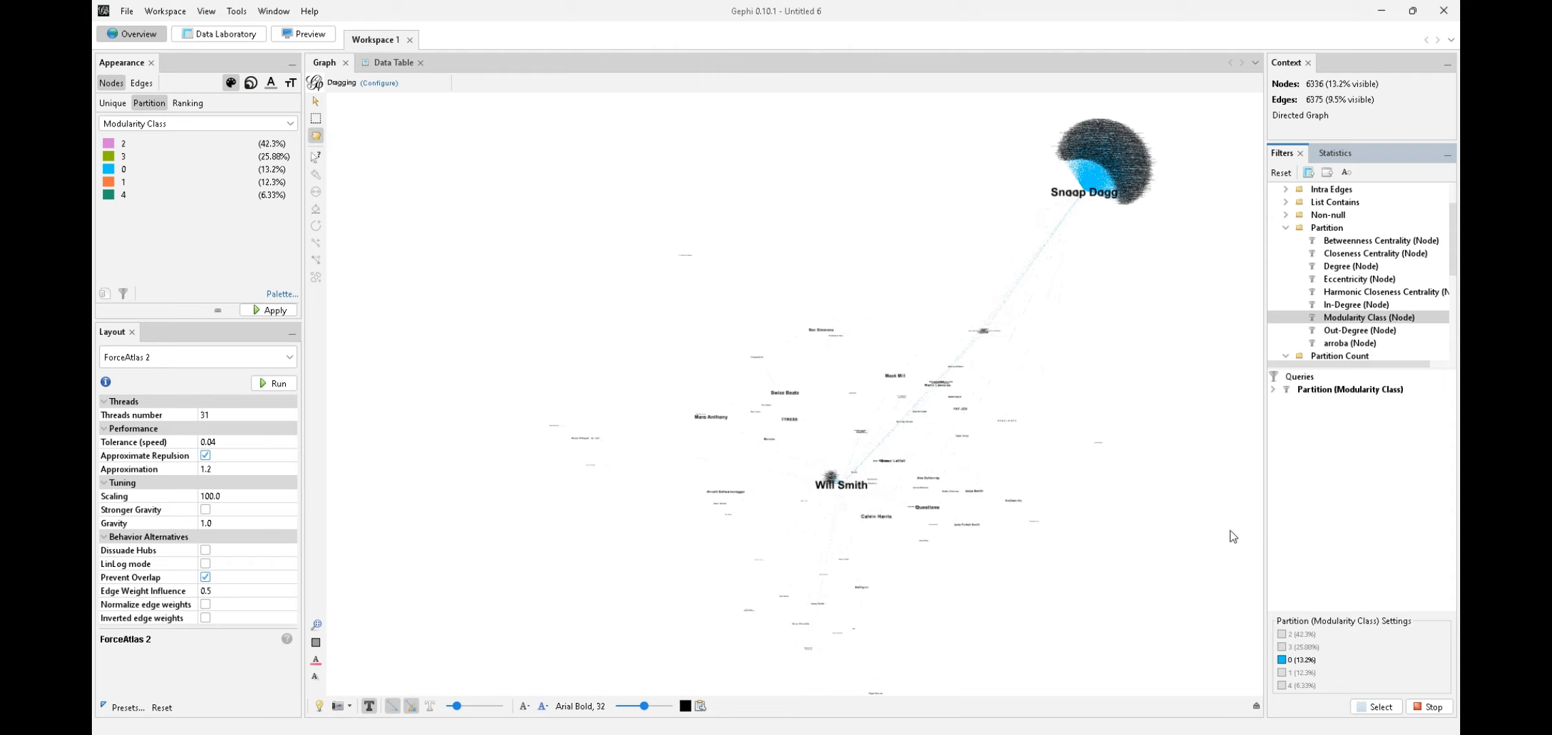
# - Switch the Modularity Class filter to class 1 and examine its hubs, from the actors' cluster down to National Geographic
pyautogui.click(1283, 660)
pyautogui.click(1283, 672)
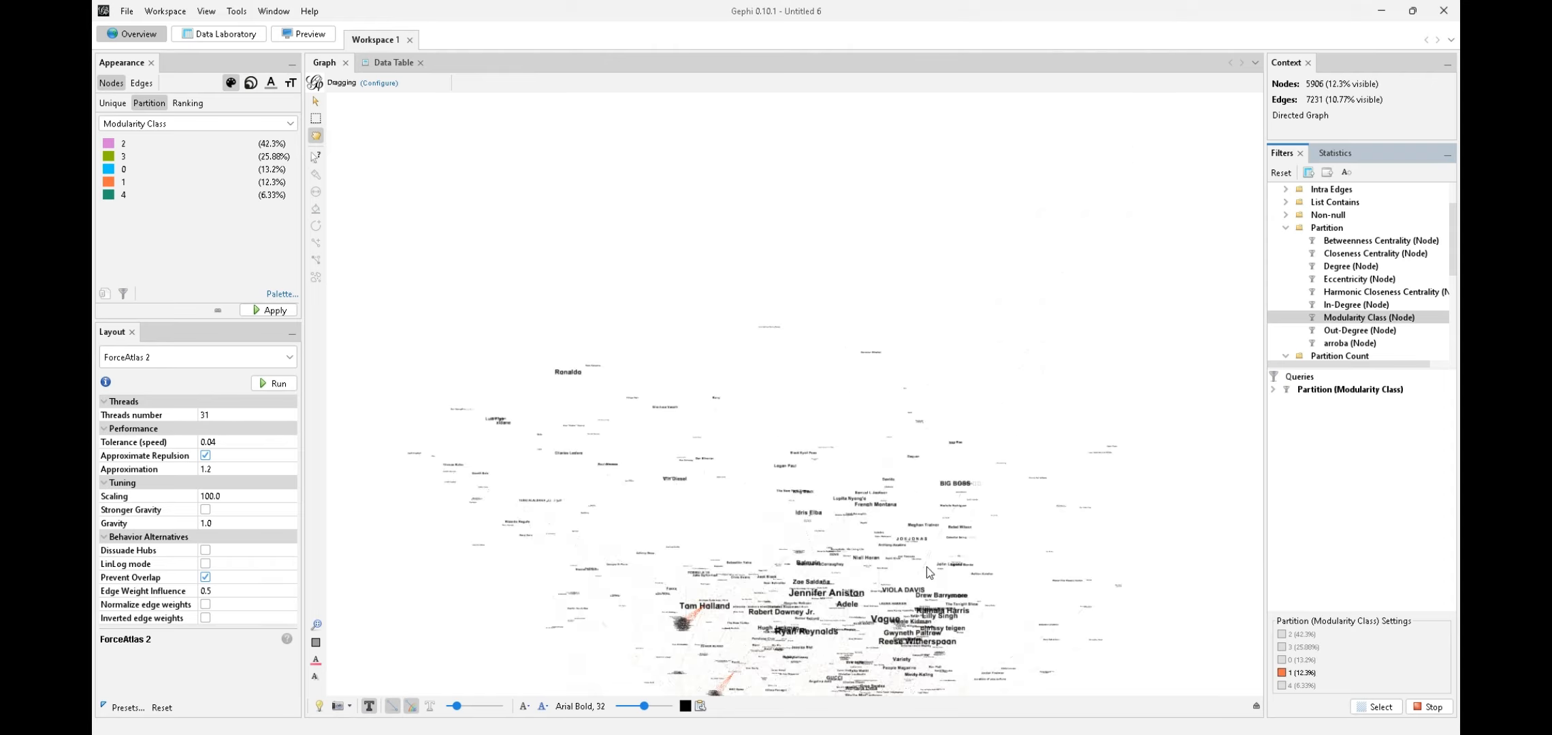
pyautogui.moveTo(914, 670); pyautogui.dragTo(931, 495)
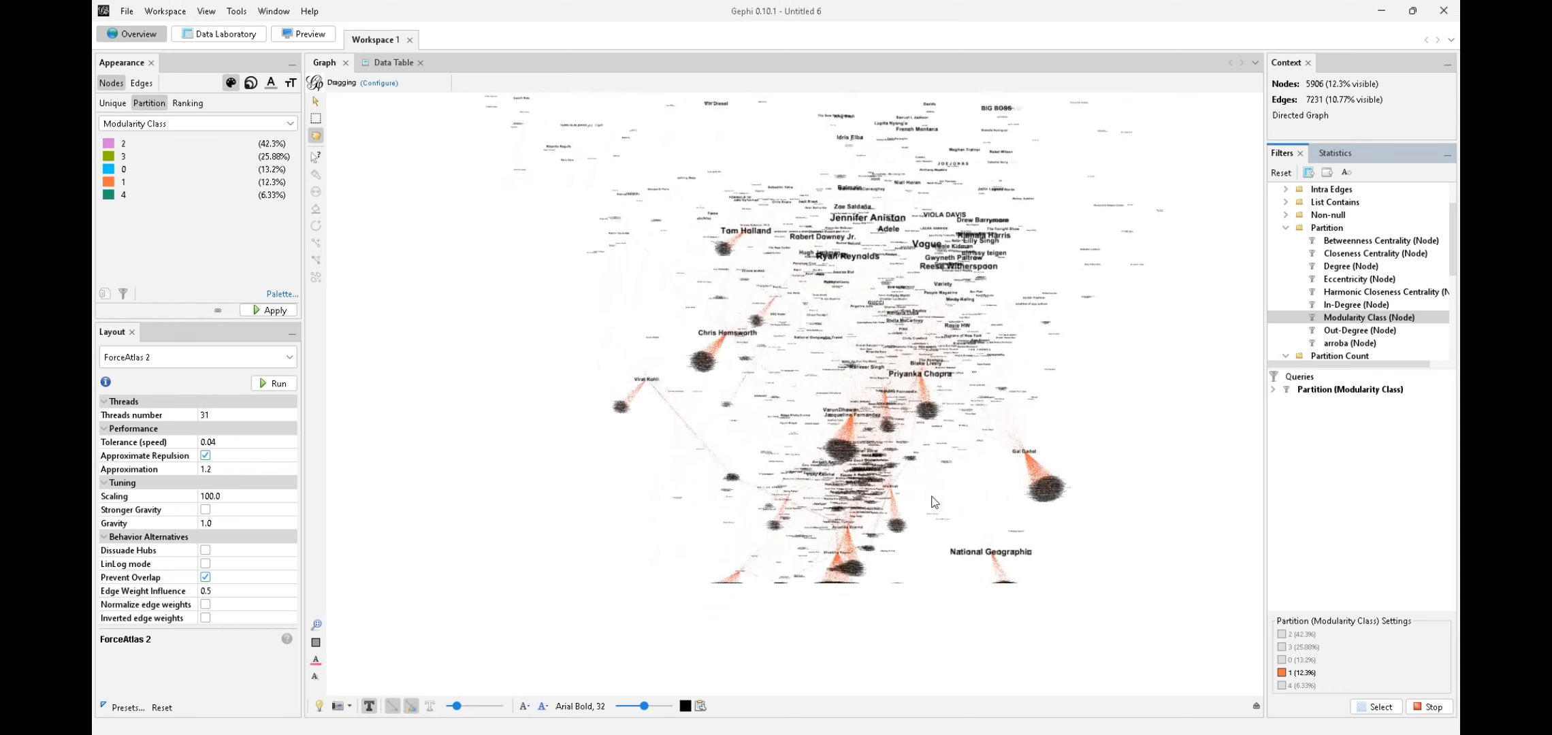
pyautogui.scroll(2, 867, 486)
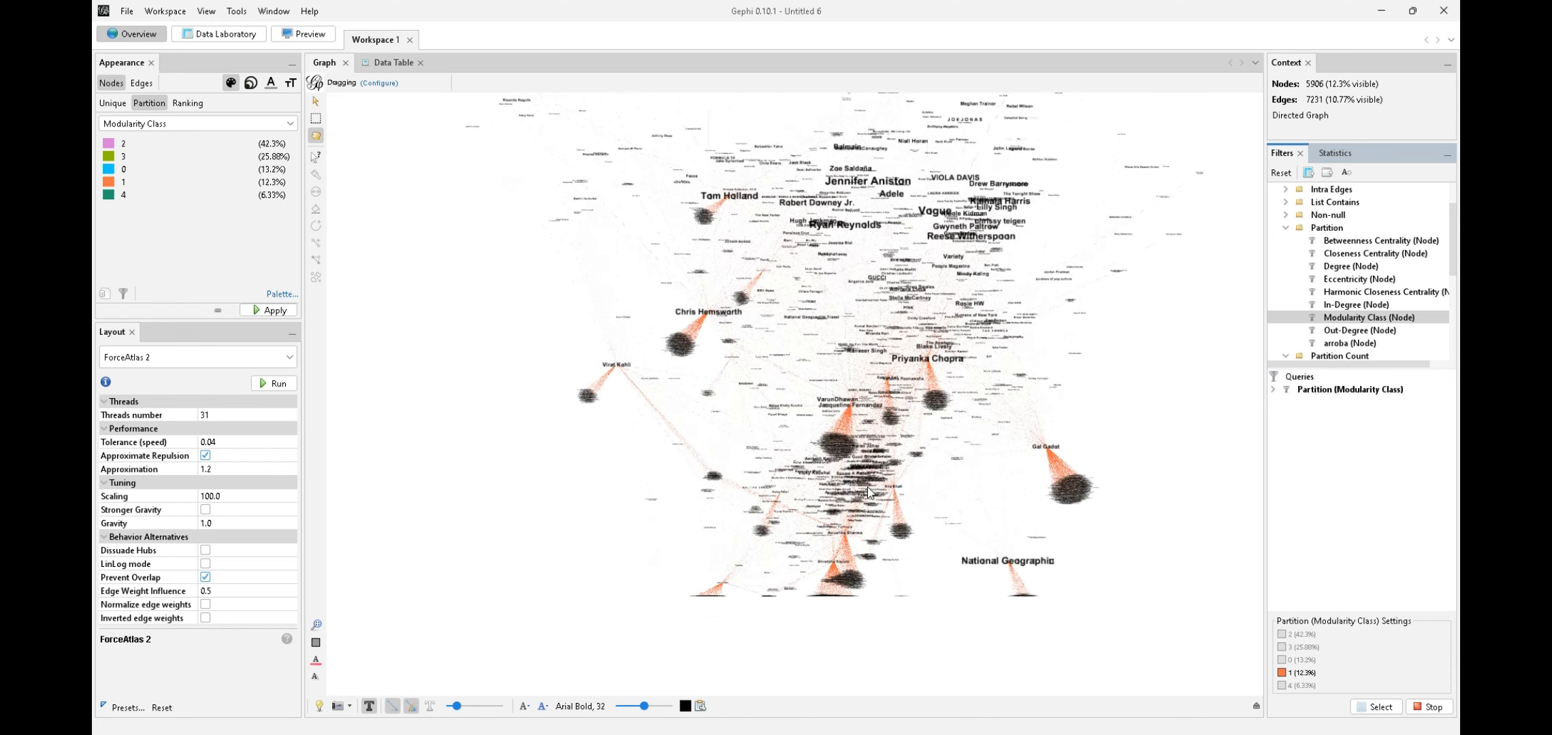
pyautogui.scroll(3, 919, 531)
pyautogui.moveTo(850, 609); pyautogui.dragTo(856, 539)
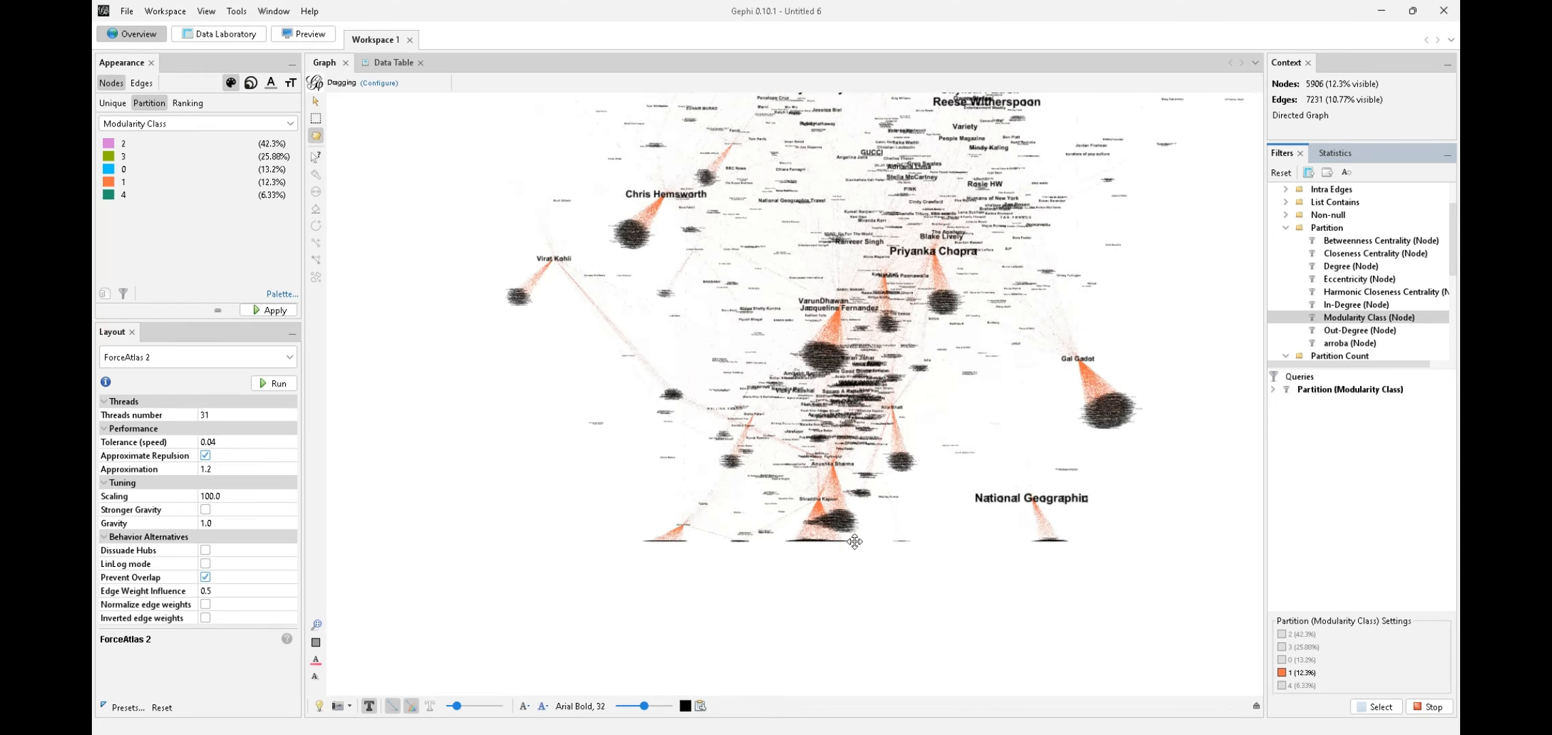
pyautogui.scroll(2, 987, 499)
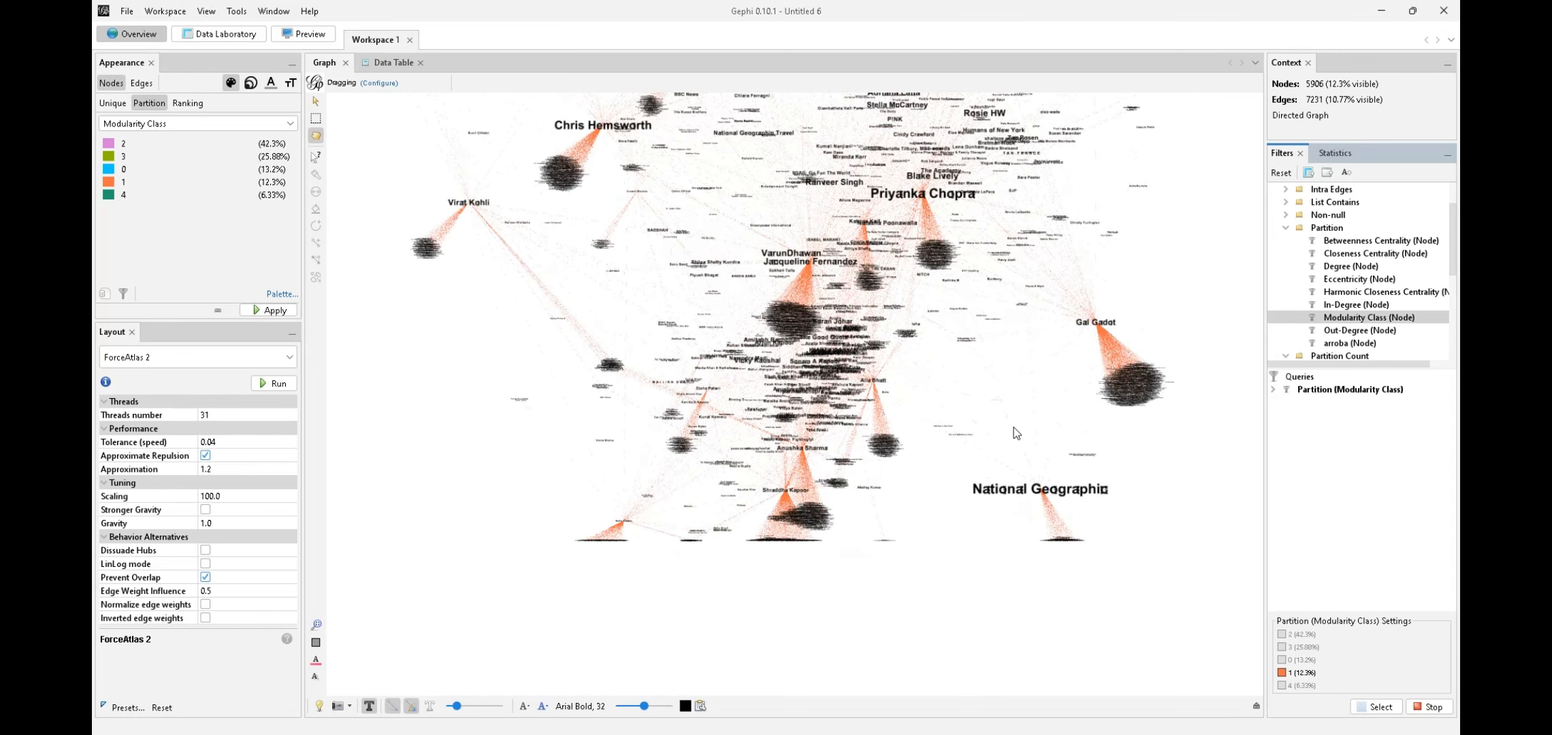
pyautogui.scroll(2, 1014, 436)
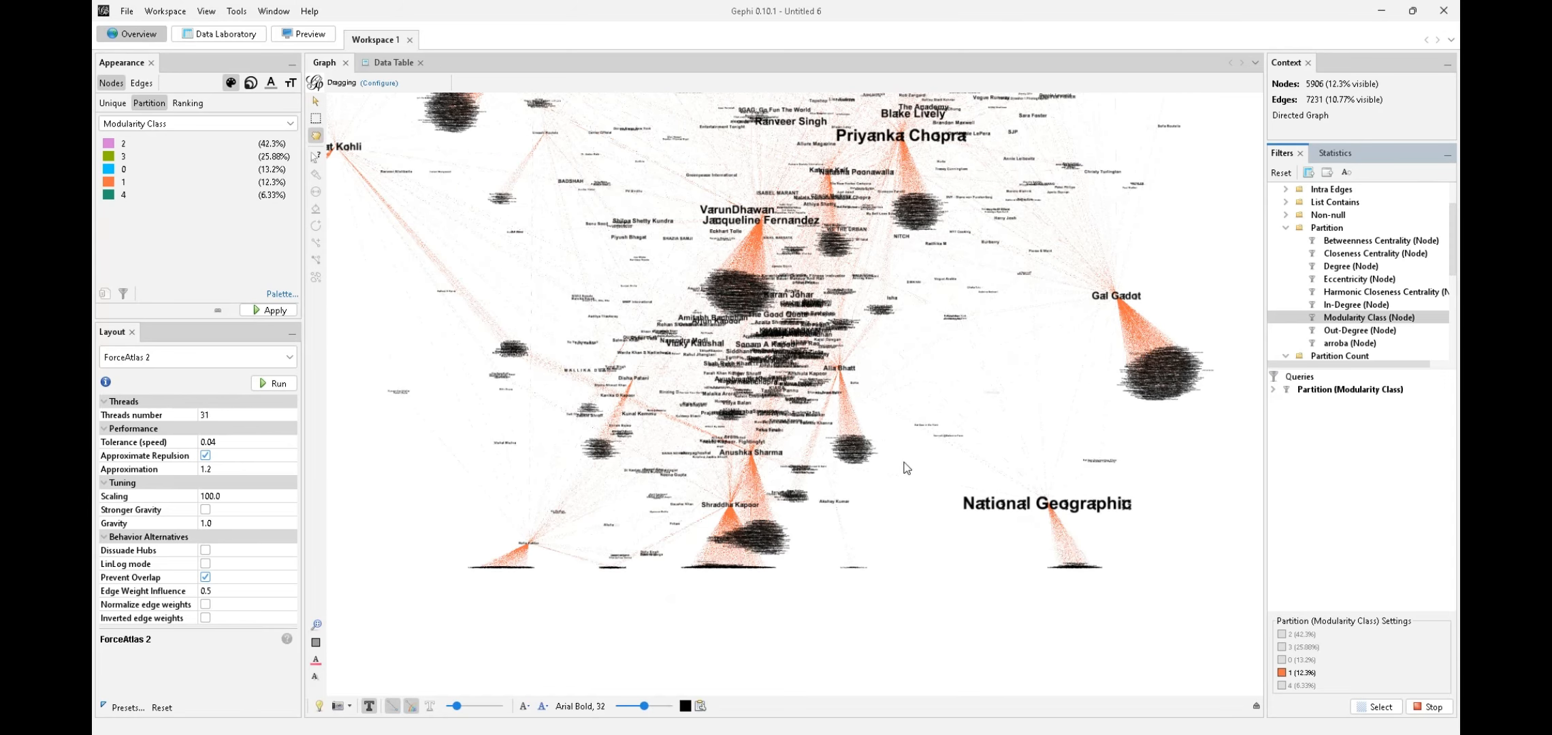
pyautogui.scroll(-5, 806, 494)
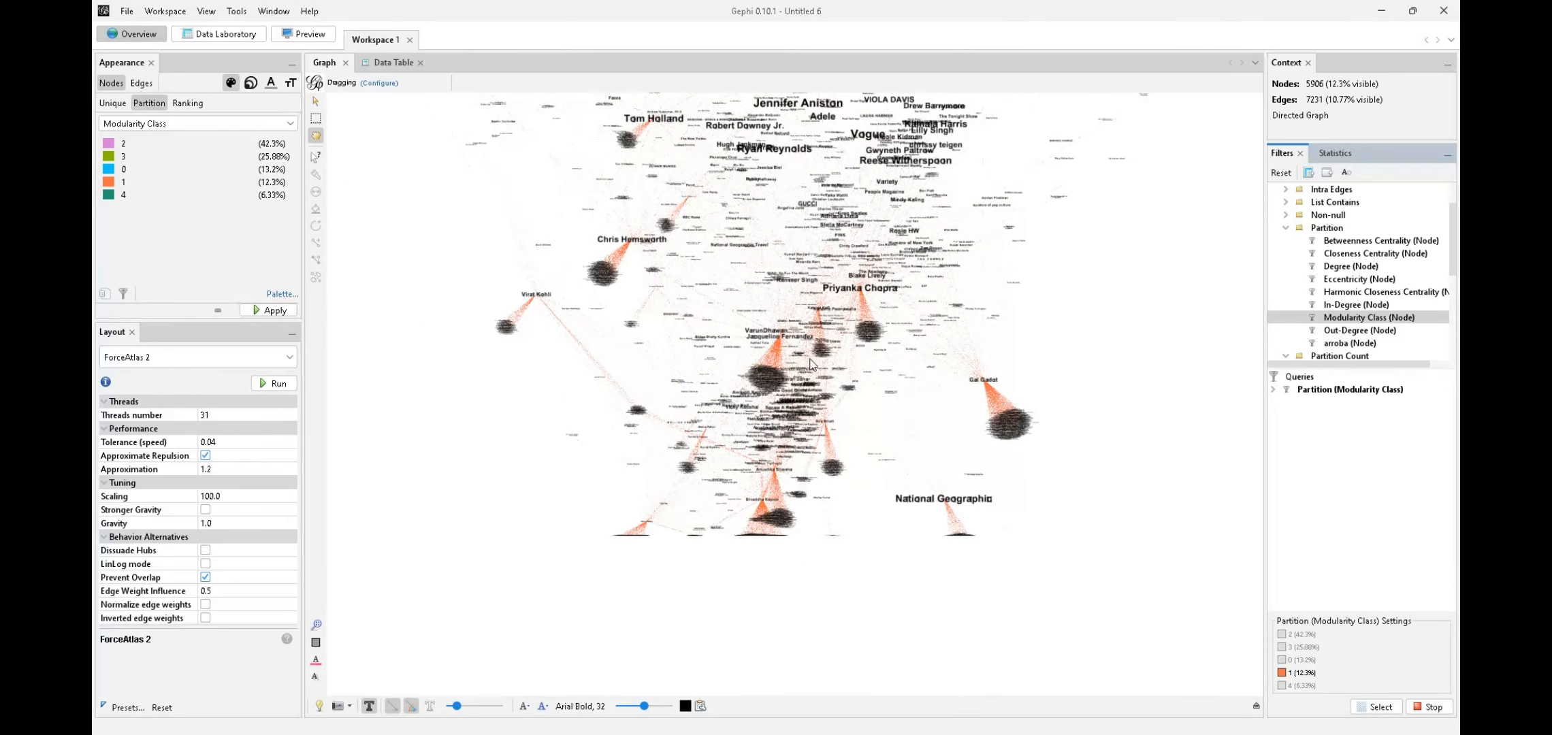
# - Switch the Modularity Class filter from class 1 to class 4 and look at the Cardi B node and its links
pyautogui.moveTo(813, 335); pyautogui.dragTo(776, 446)
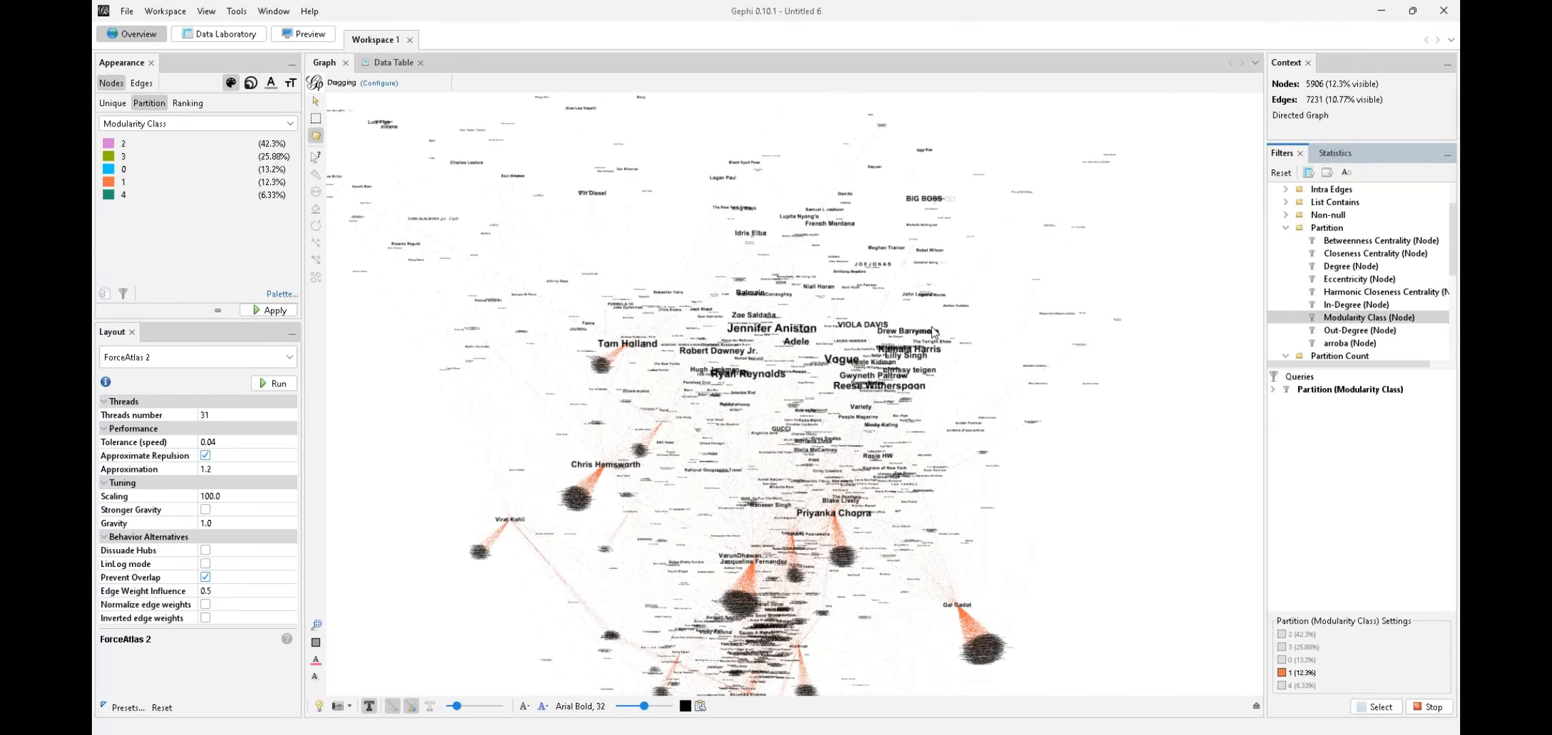
pyautogui.scroll(-3, 861, 319)
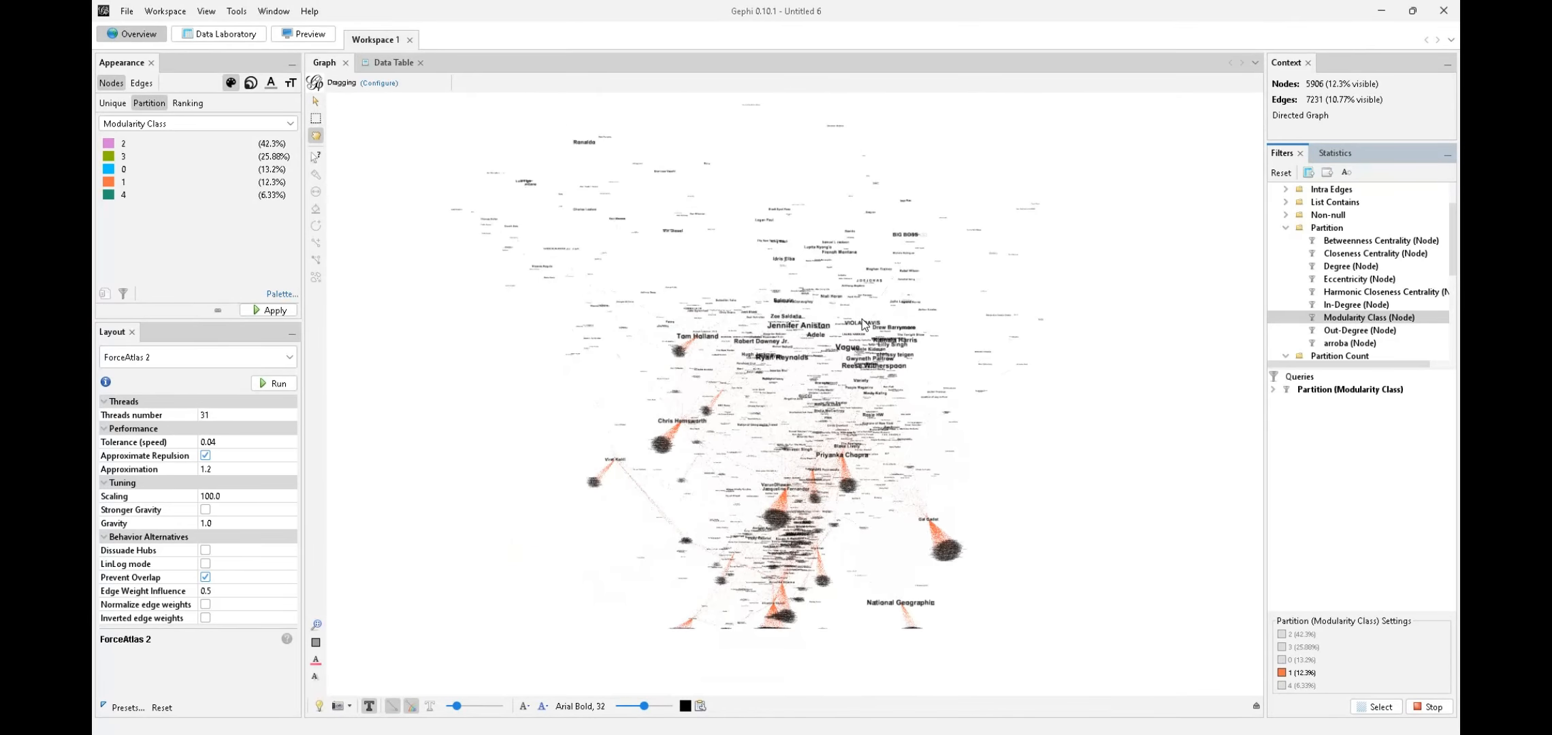
pyautogui.scroll(-1, 862, 319)
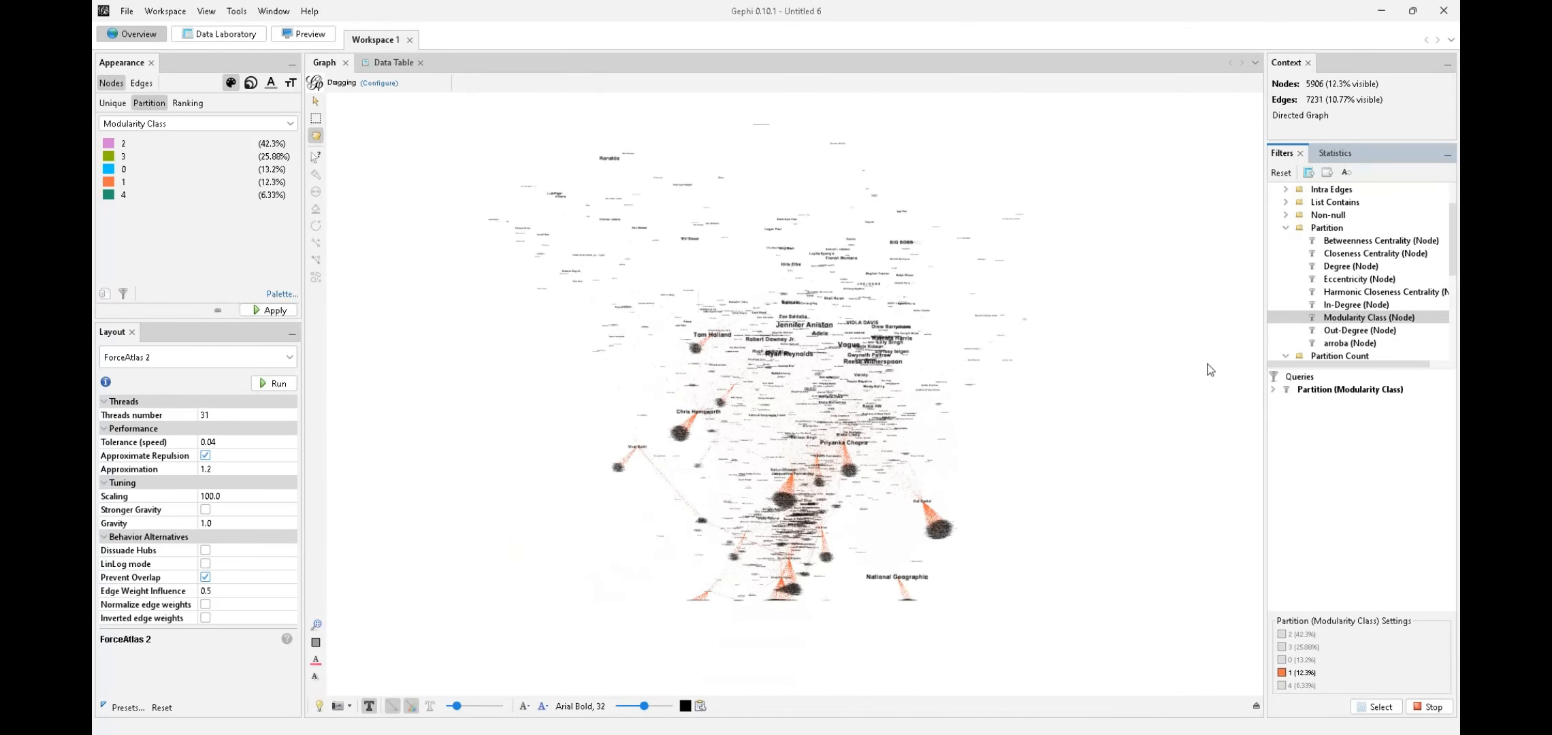
pyautogui.click(1282, 672)
pyautogui.click(1282, 686)
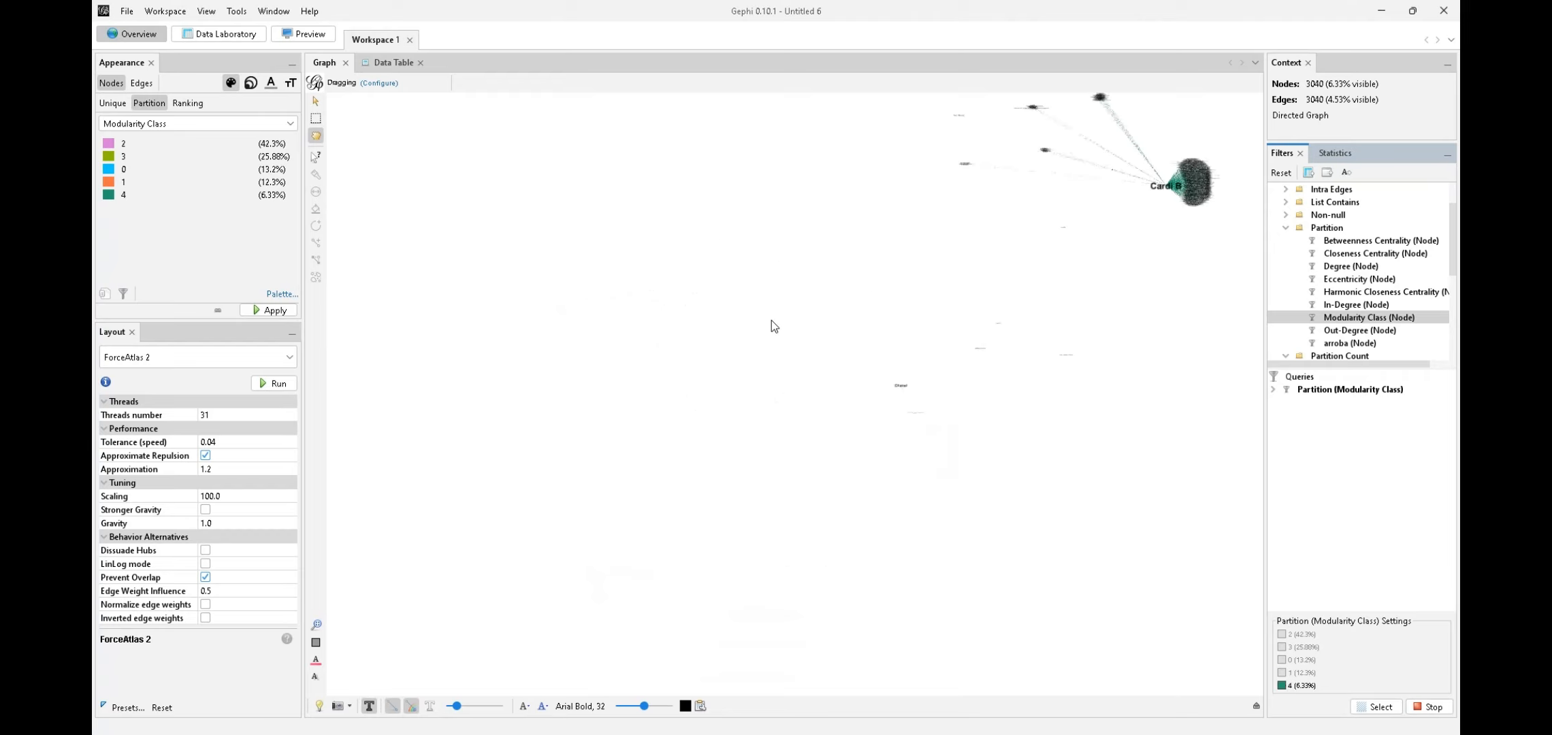
pyautogui.moveTo(1150, 262); pyautogui.dragTo(1090, 288)
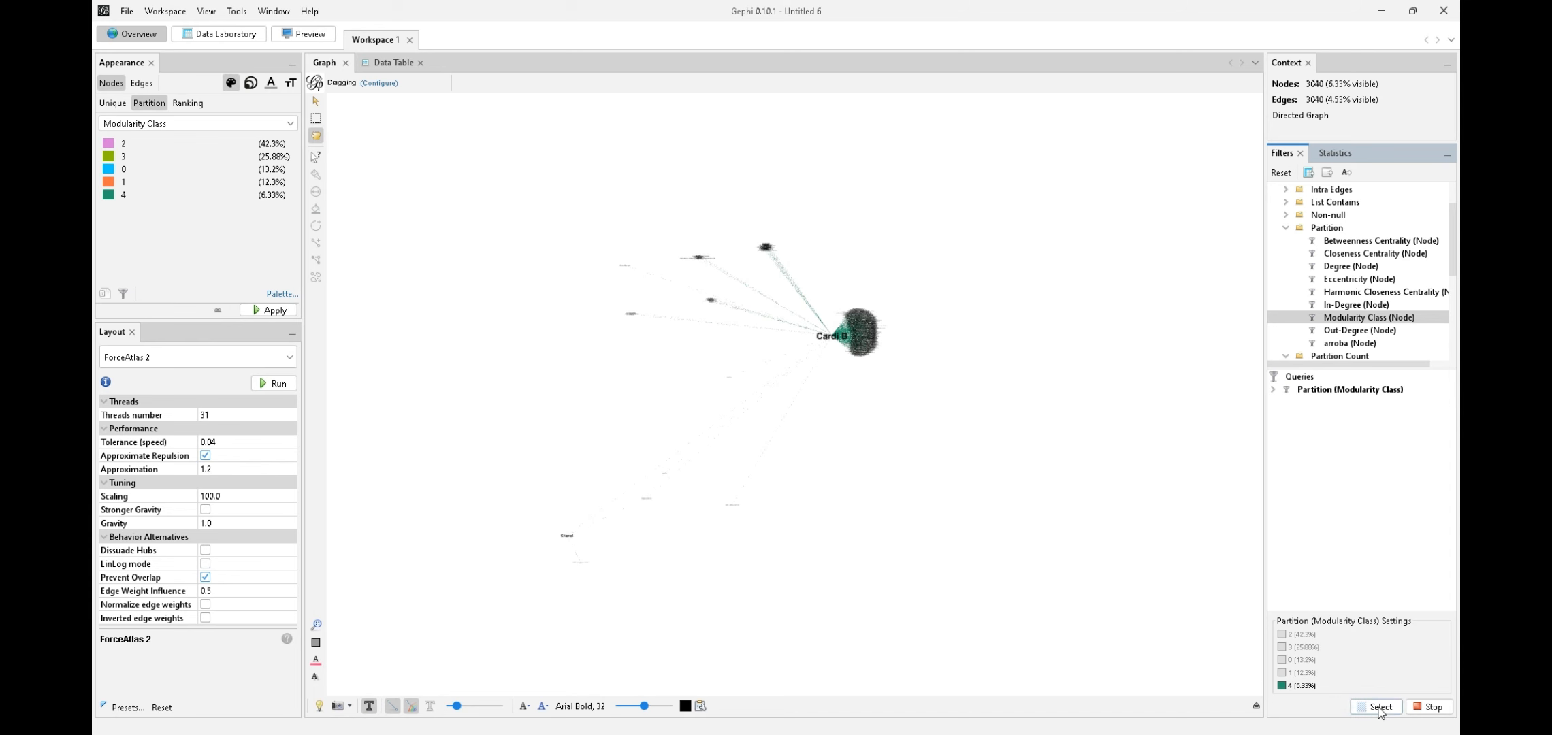
# - Re-enable modularity classes 0, 1, 2 and 3 in the filter alongside class 4 and bring the whole network into view
pyautogui.click(1282, 674)
pyautogui.click(1281, 660)
pyautogui.click(1281, 647)
pyautogui.click(1282, 634)
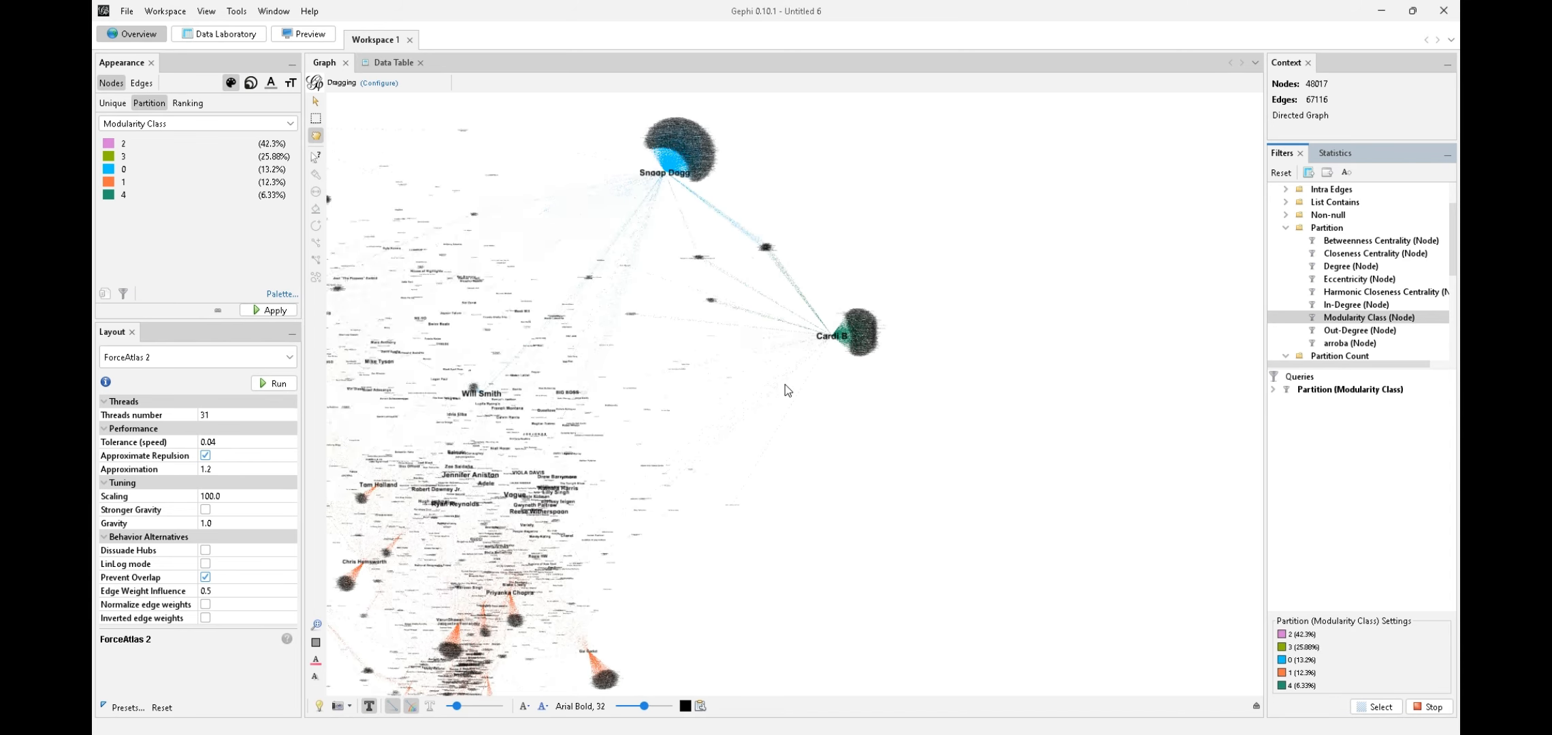
pyautogui.moveTo(679, 315); pyautogui.dragTo(717, 309)
pyautogui.scroll(-5, 717, 315)
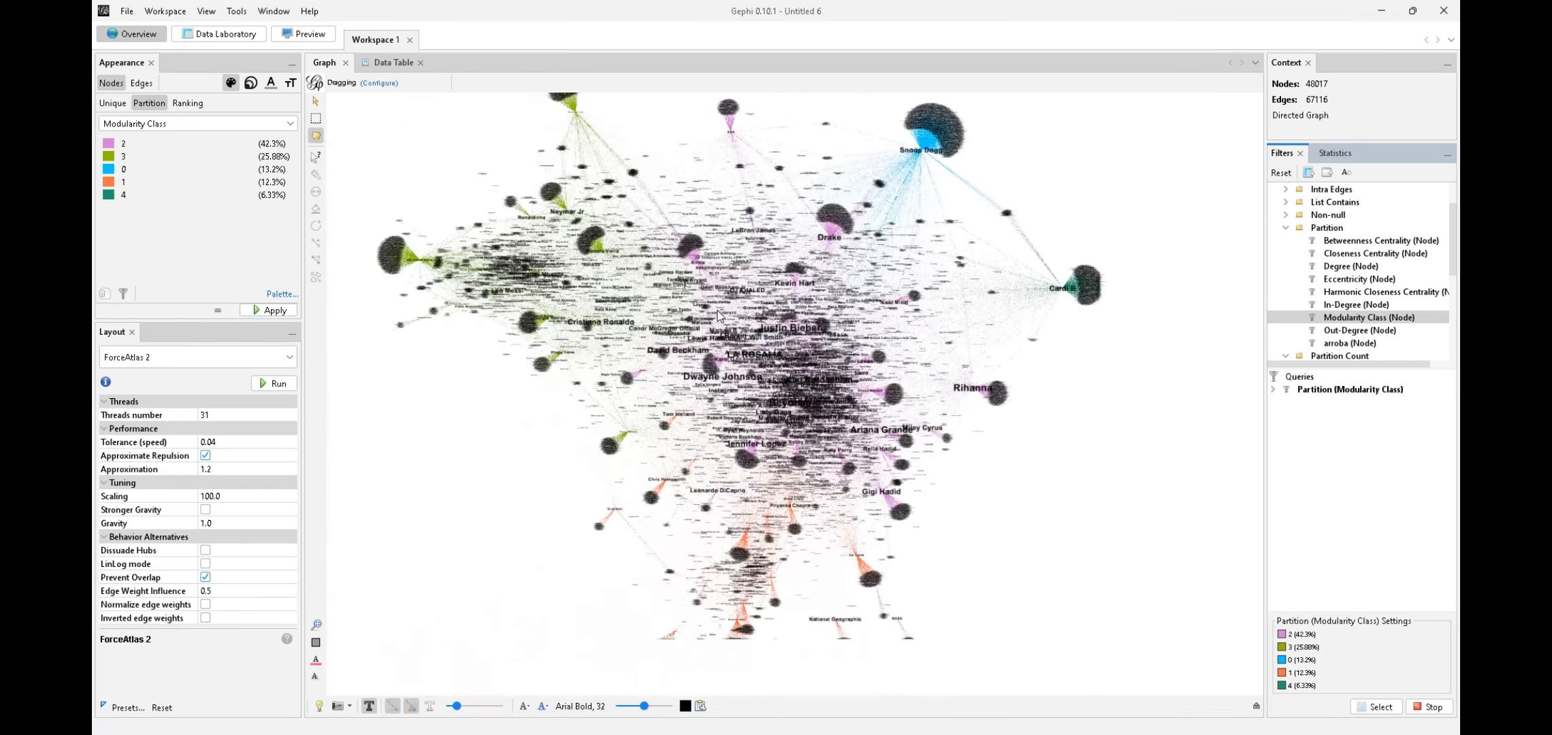
pyautogui.scroll(-1, 717, 316)
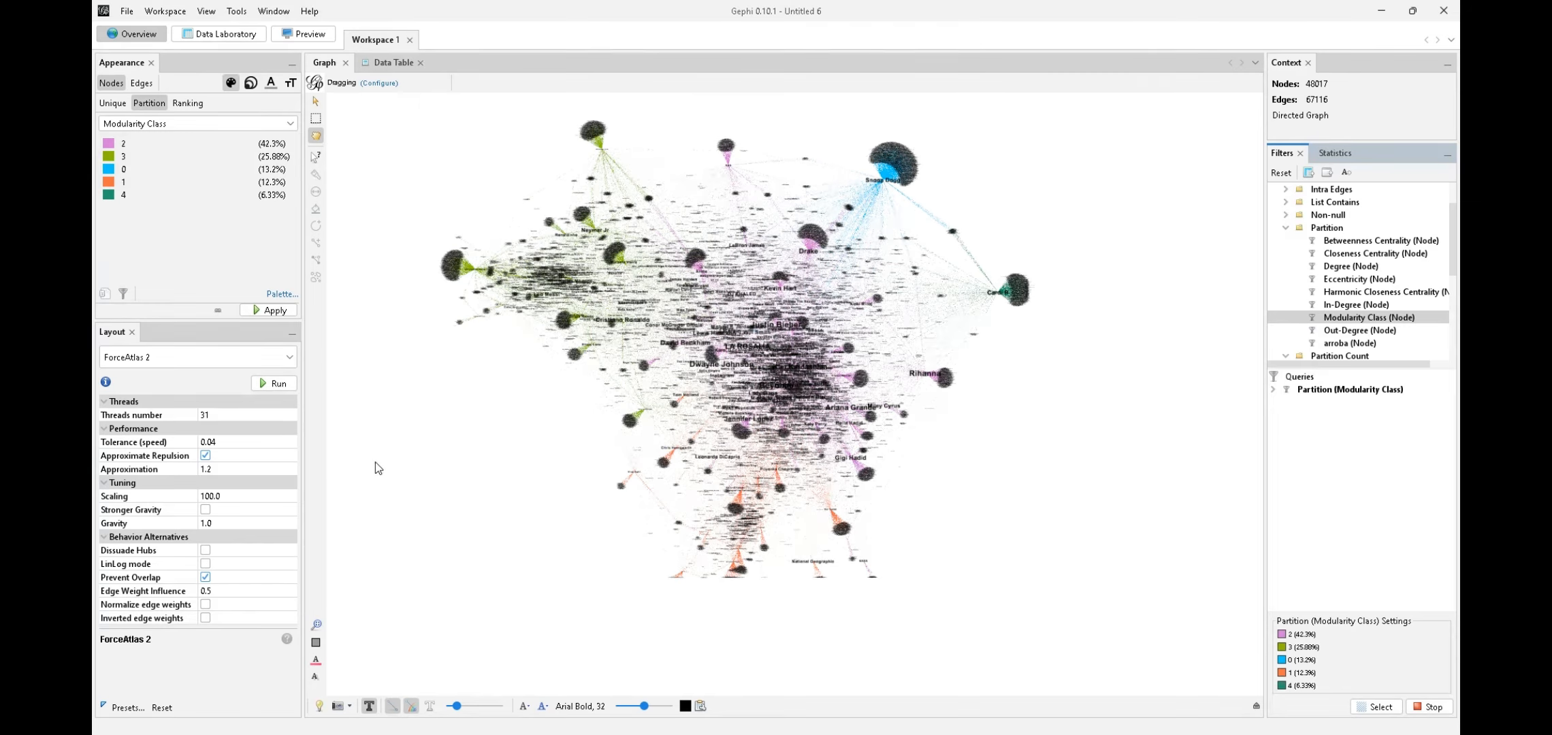
# - Render the full network in Preview with node labels shown and export it as graph.pdf
pyautogui.click(312, 36)
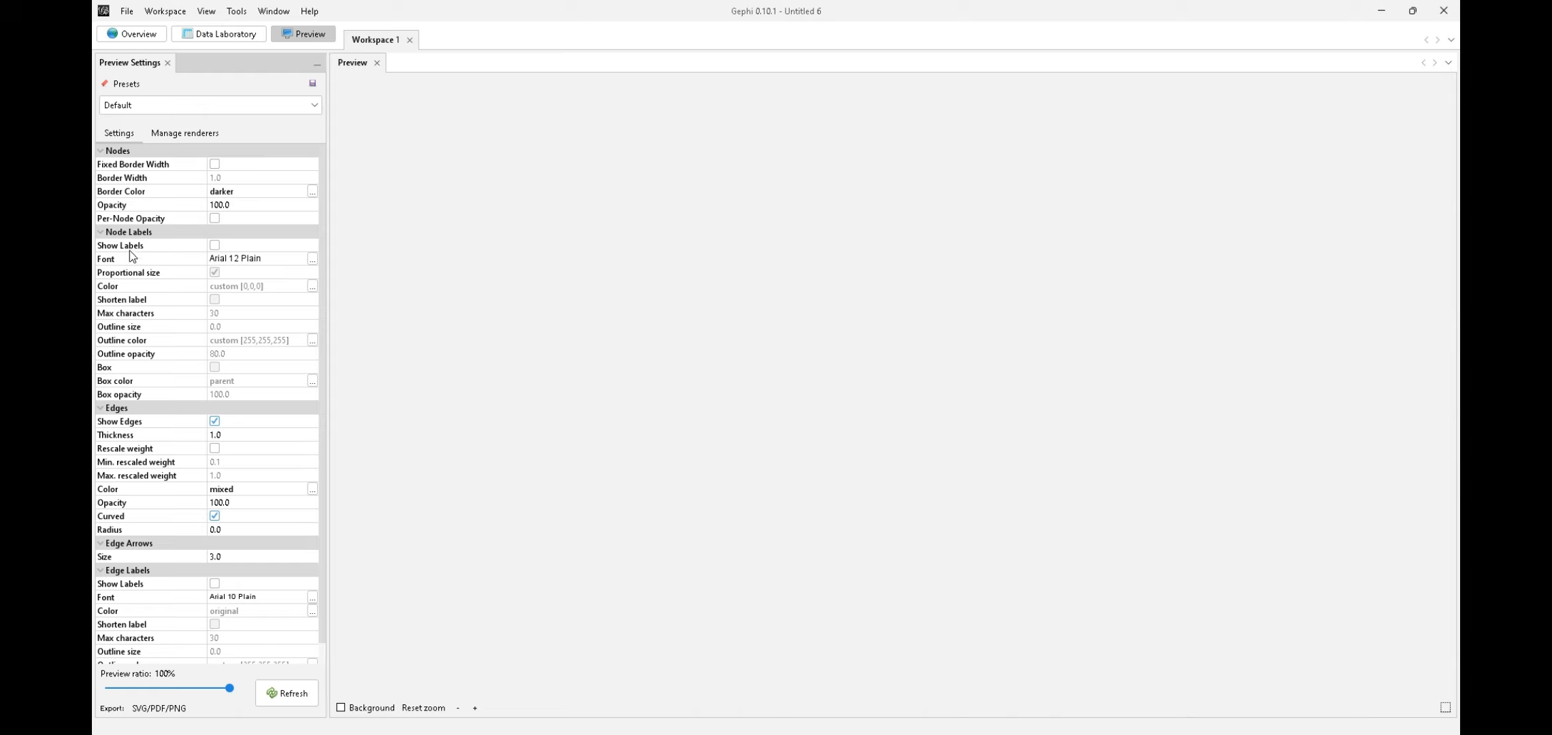
pyautogui.click(215, 246)
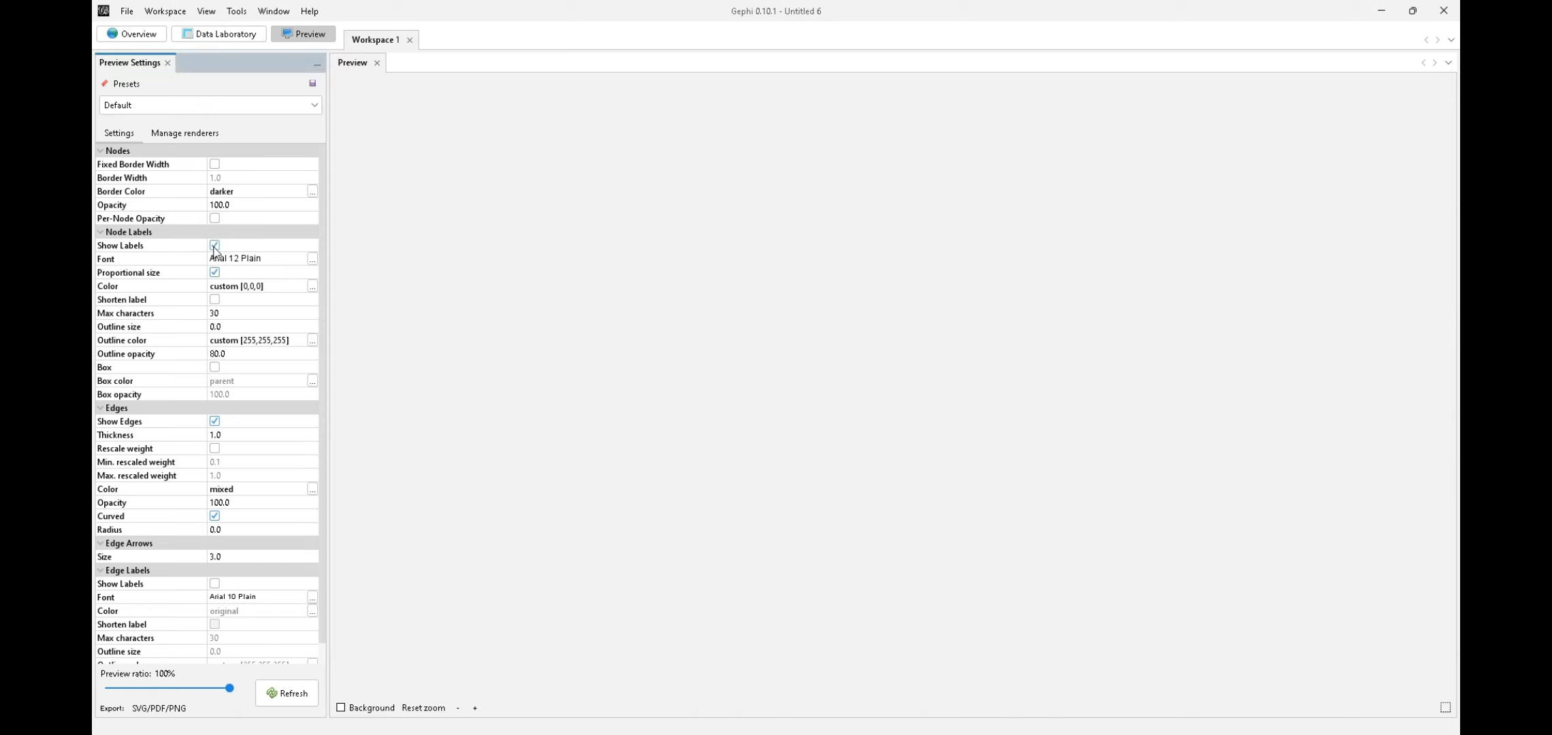
pyautogui.click(280, 693)
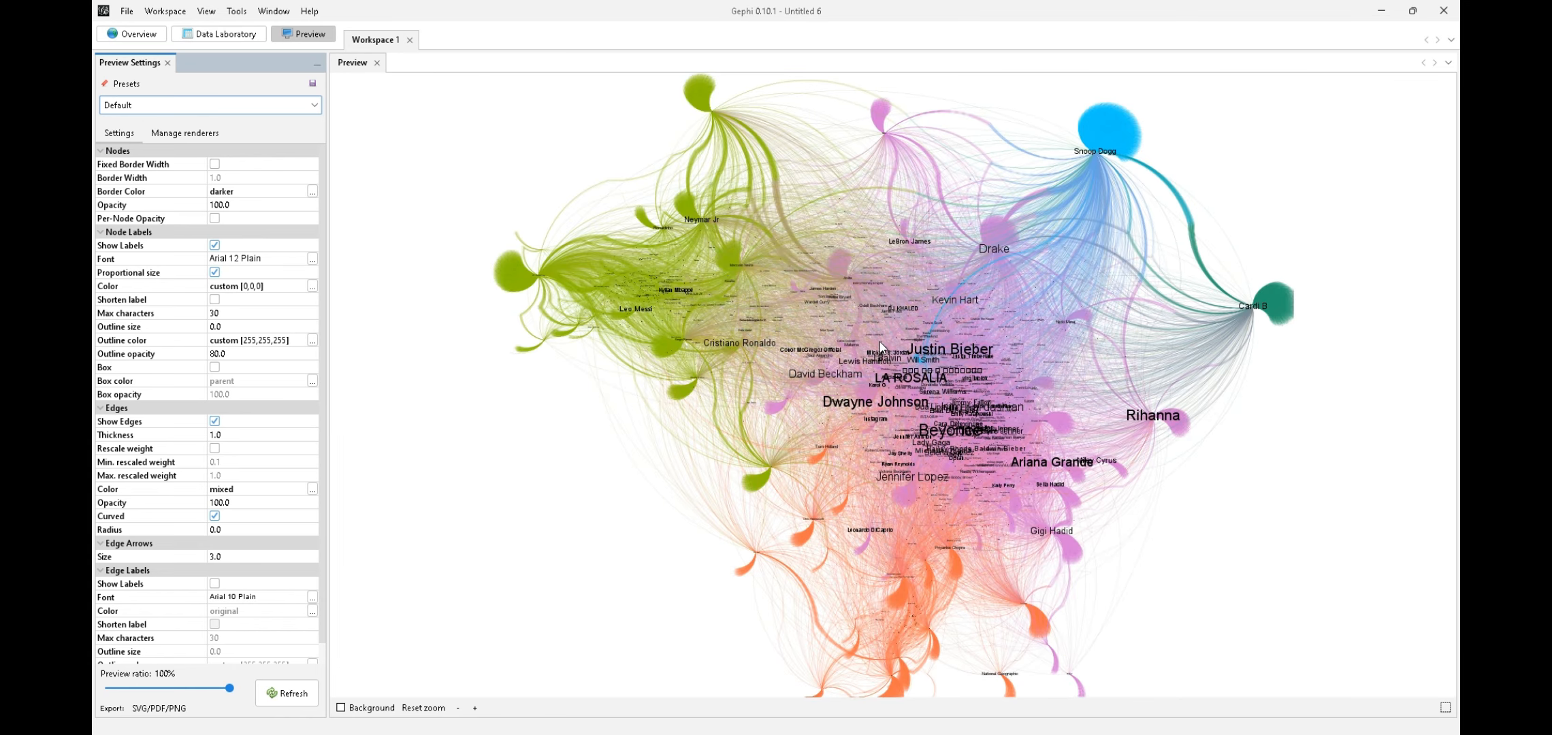
pyautogui.click(879, 342)
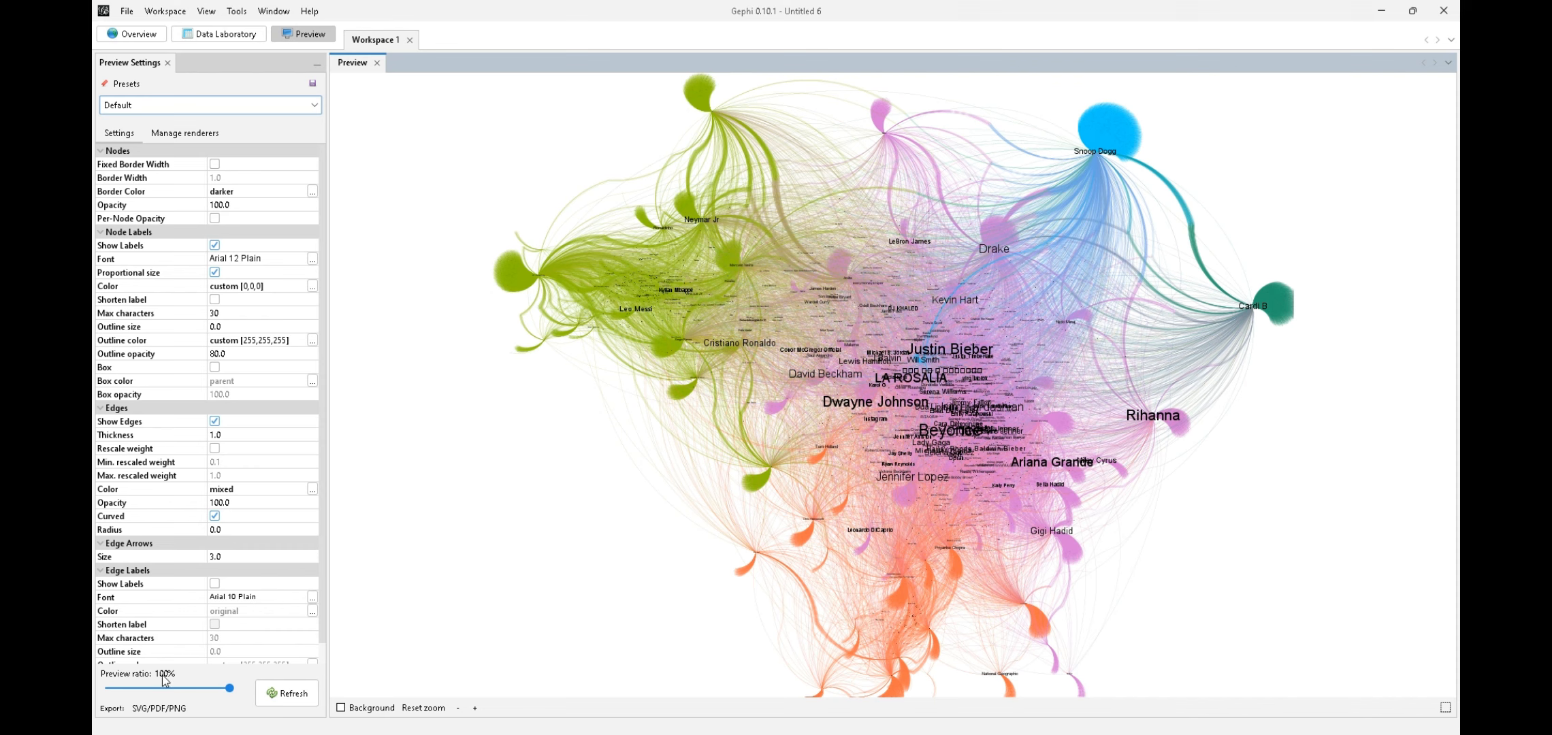
pyautogui.click(167, 709)
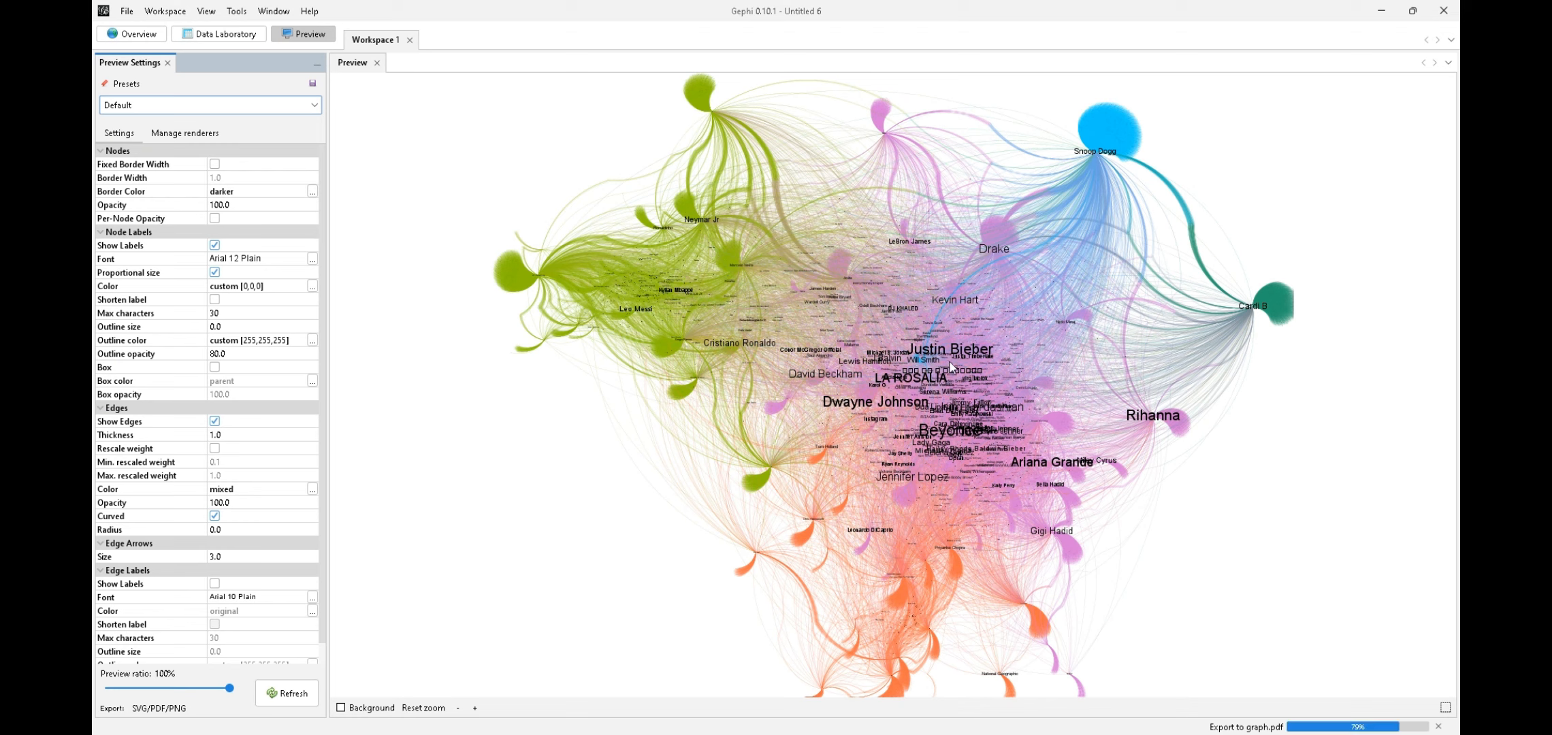
# - Limit the Modularity Class filter in the Overview to class 3 only, centre that community, and return to Preview
pyautogui.click(151, 39)
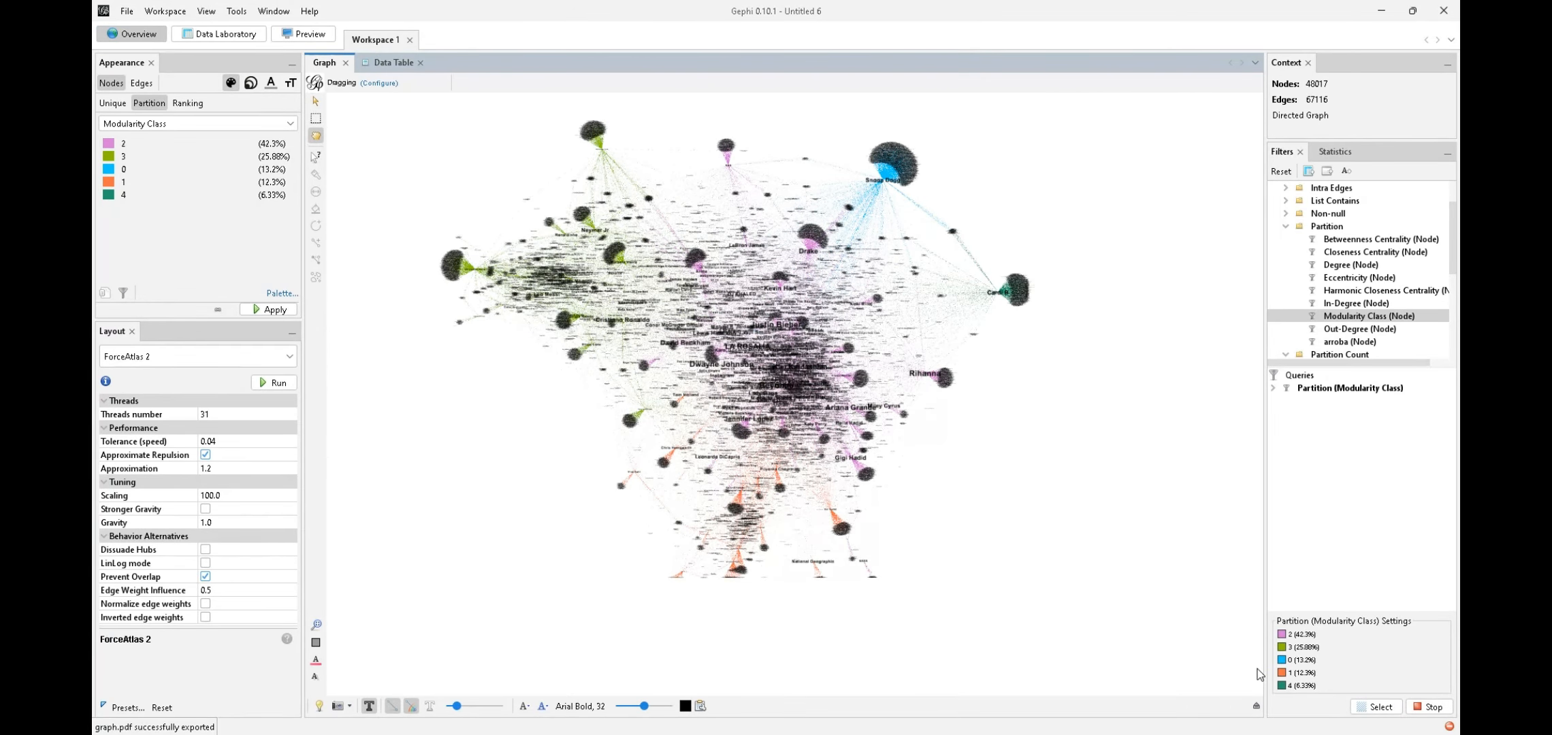
pyautogui.click(1282, 673)
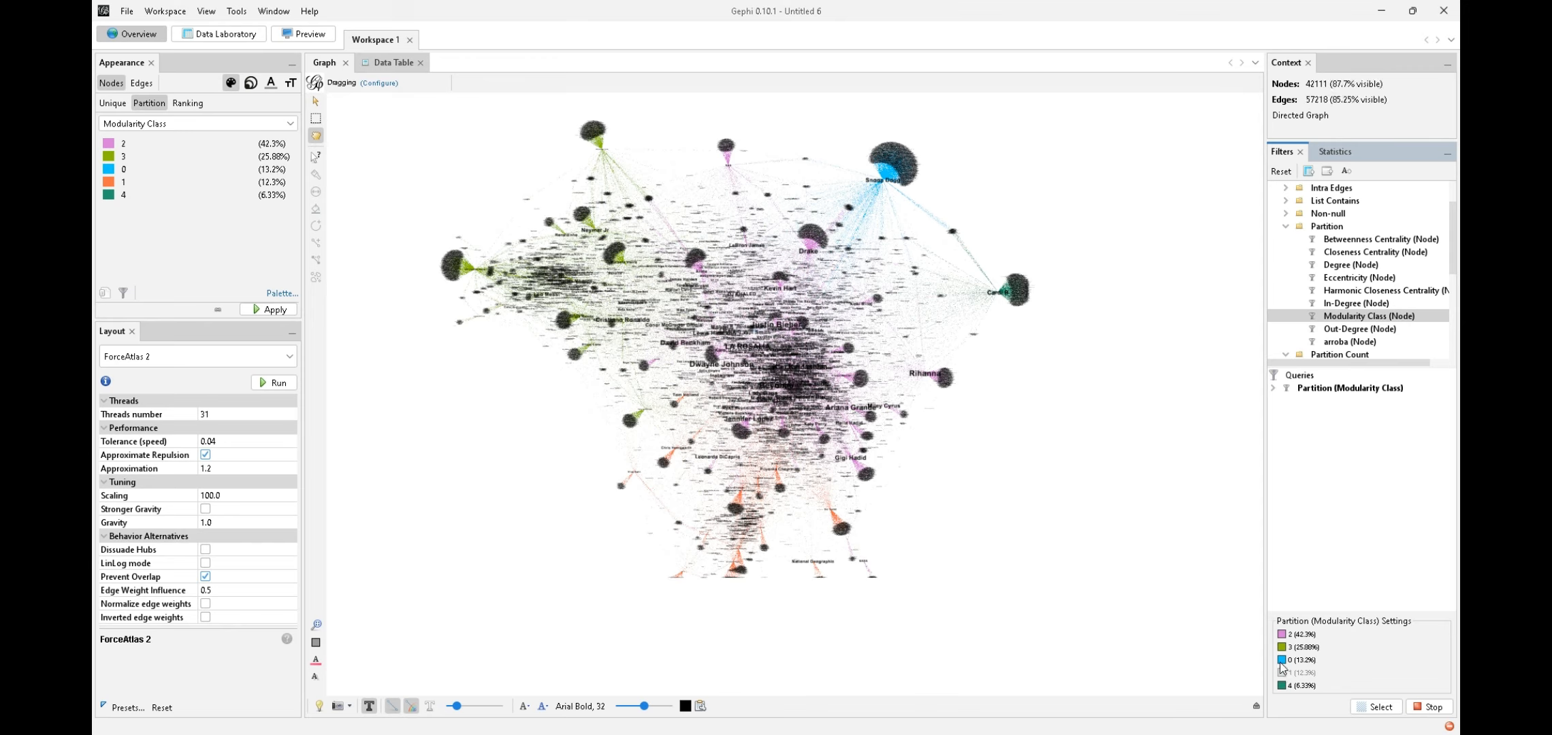
pyautogui.click(1282, 635)
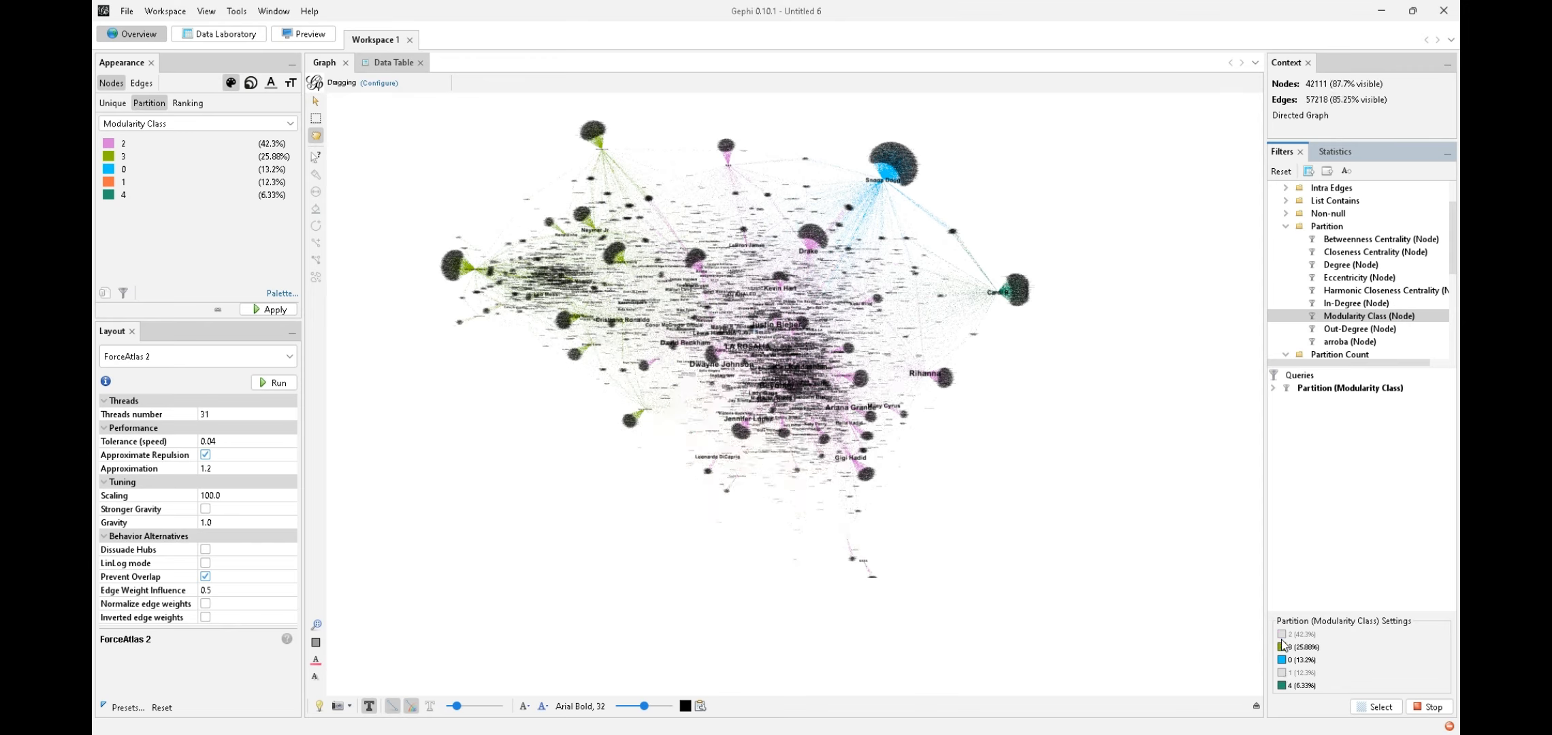
pyautogui.click(1283, 686)
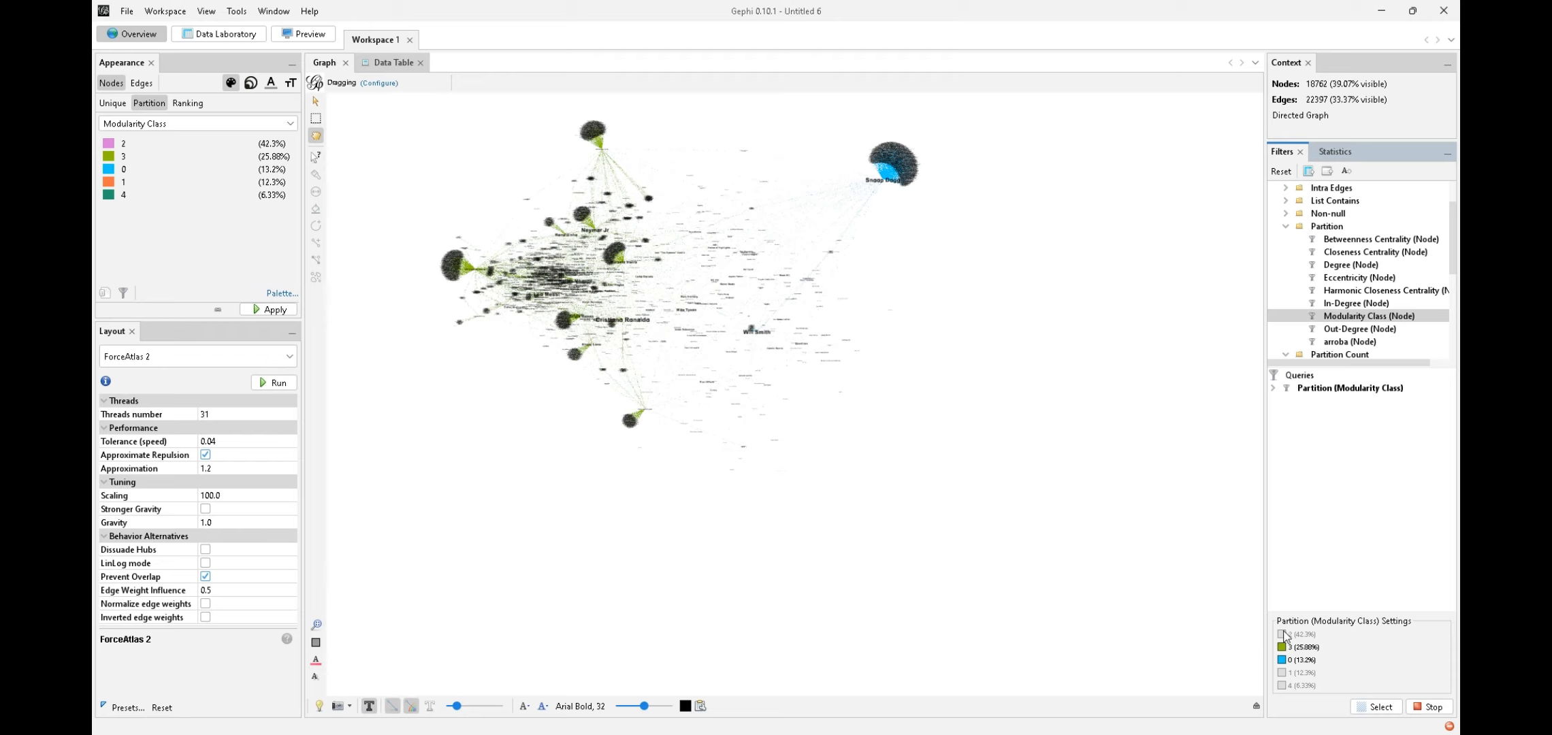
pyautogui.click(1283, 659)
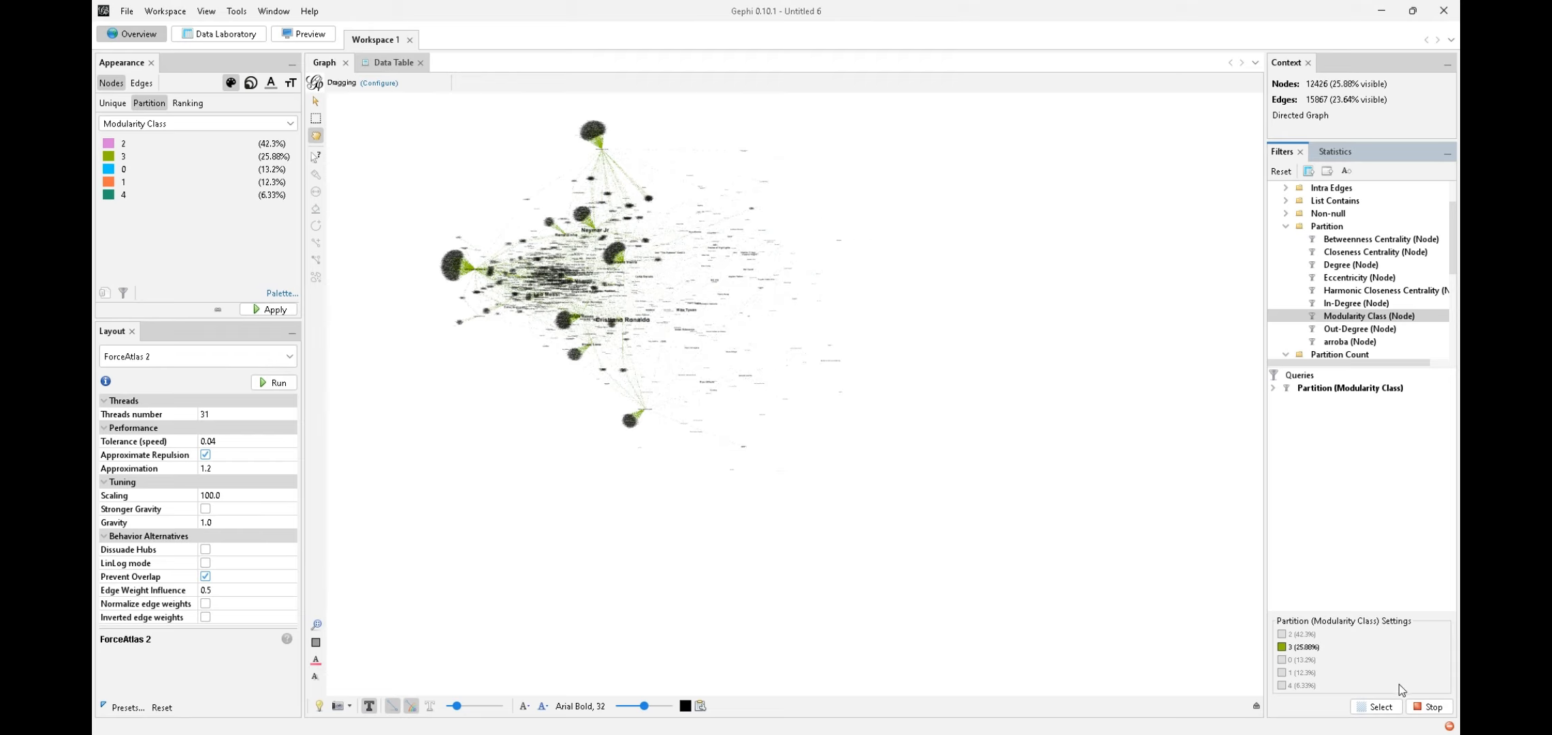
pyautogui.moveTo(574, 239); pyautogui.dragTo(602, 252)
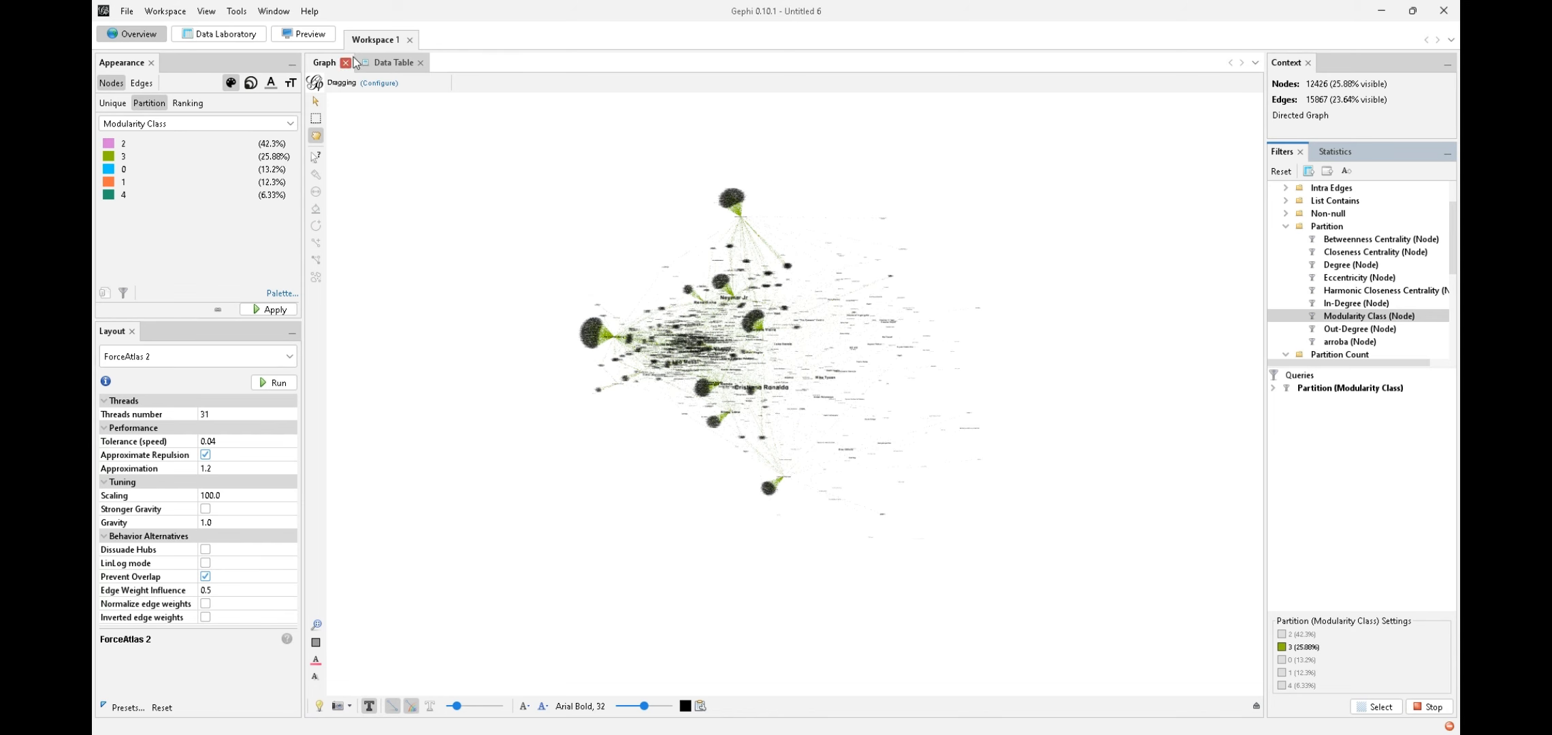
pyautogui.click(306, 35)
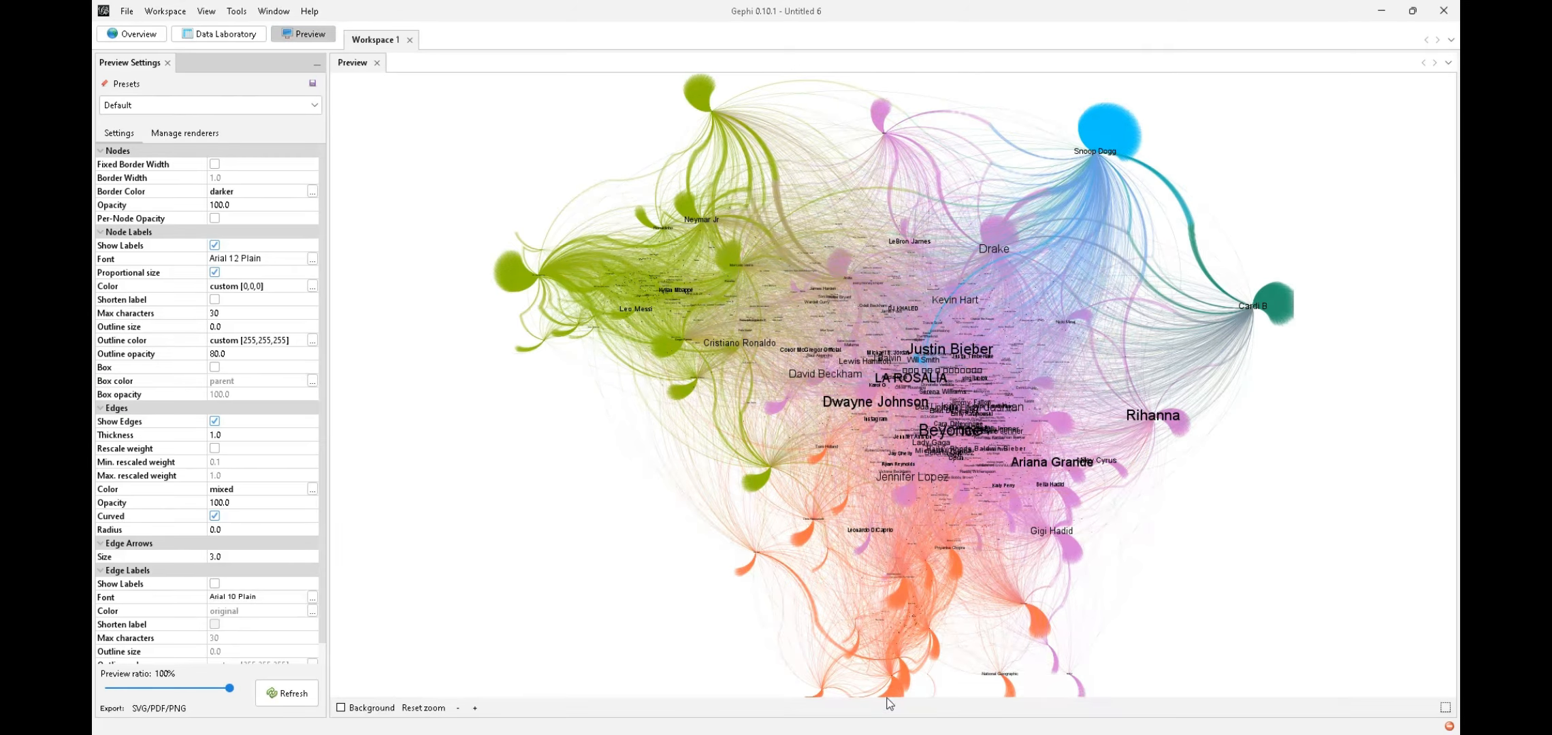